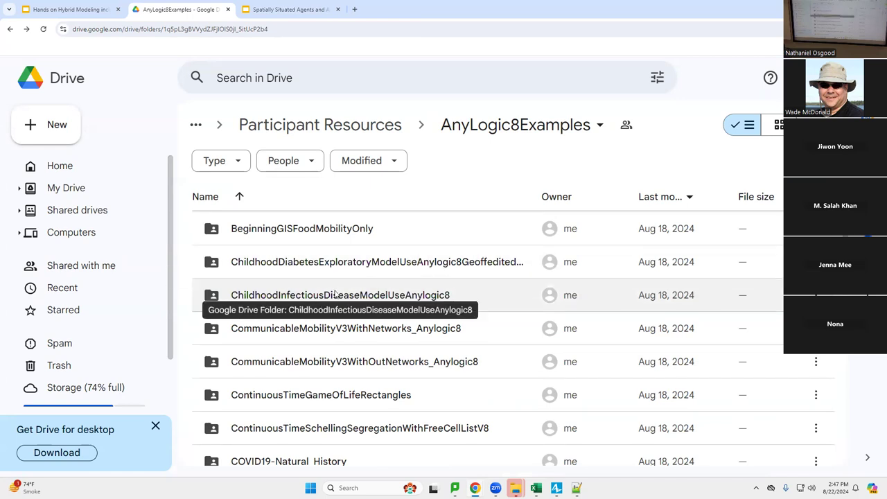
- Download ChildhoodInfectiousDiseaseModelUseAnylogic8.alp from its Google Drive folder
left_click(335, 295)
double_click(335, 295)
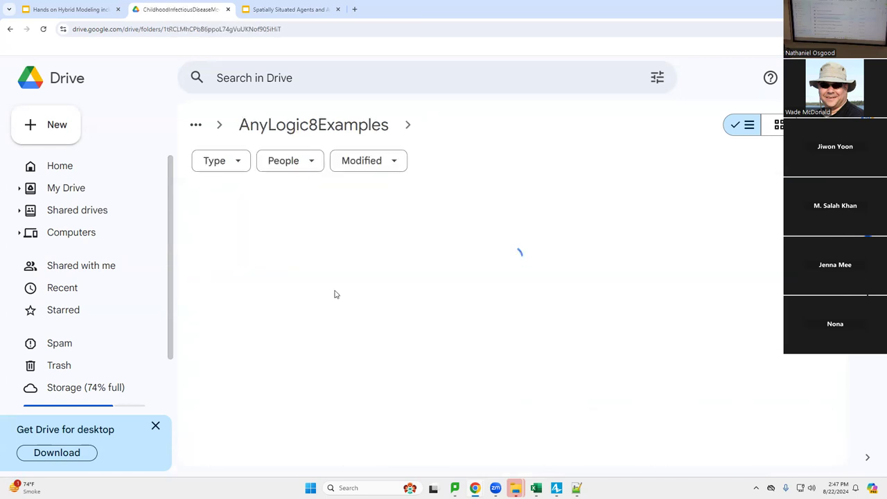
right_click(298, 267)
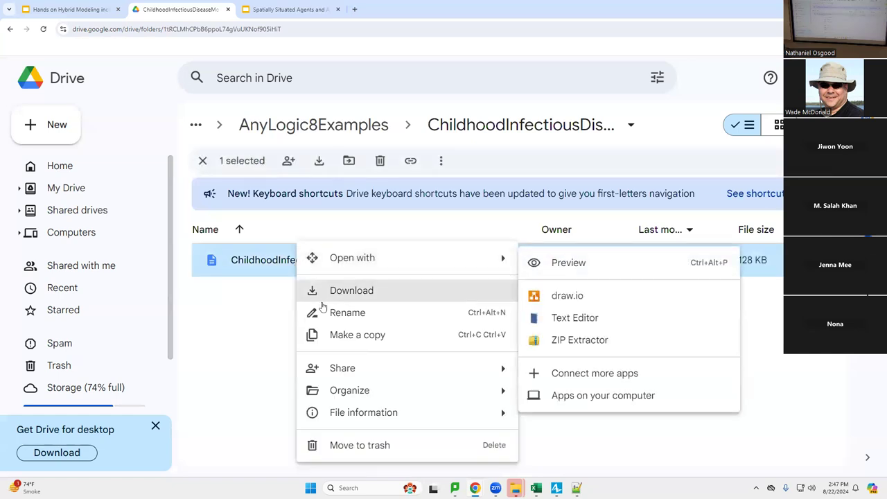
left_click(348, 289)
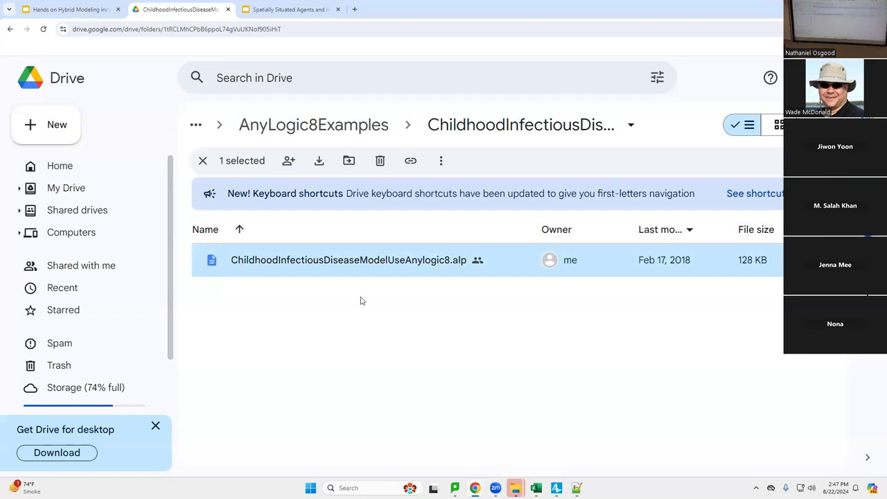
key("alt+Tab")
key("alt+Tab")
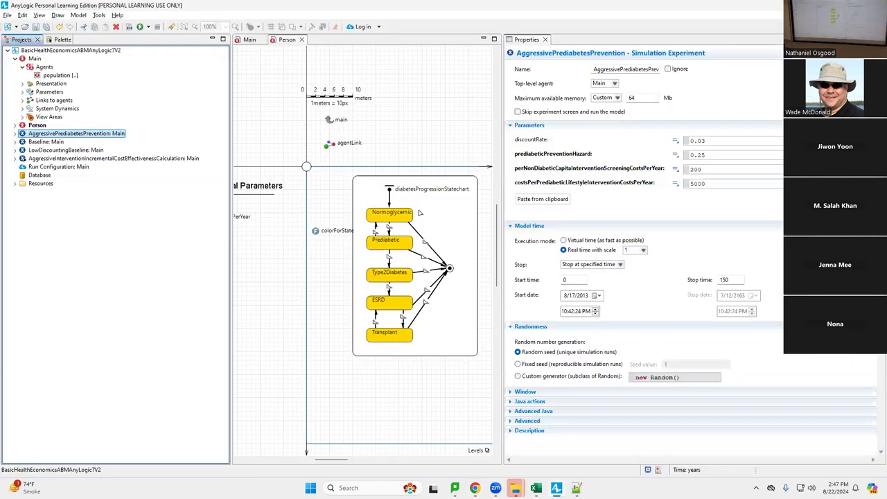
- Open the downloaded childhood disease model, view Person's statecharts, and run its Main experiment
key("ctrl+o")
double_click(200, 104)
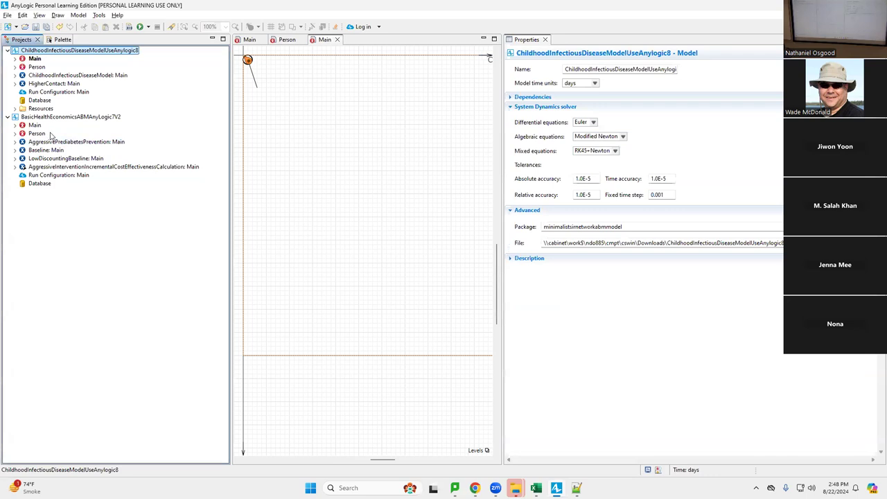
double_click(36, 66)
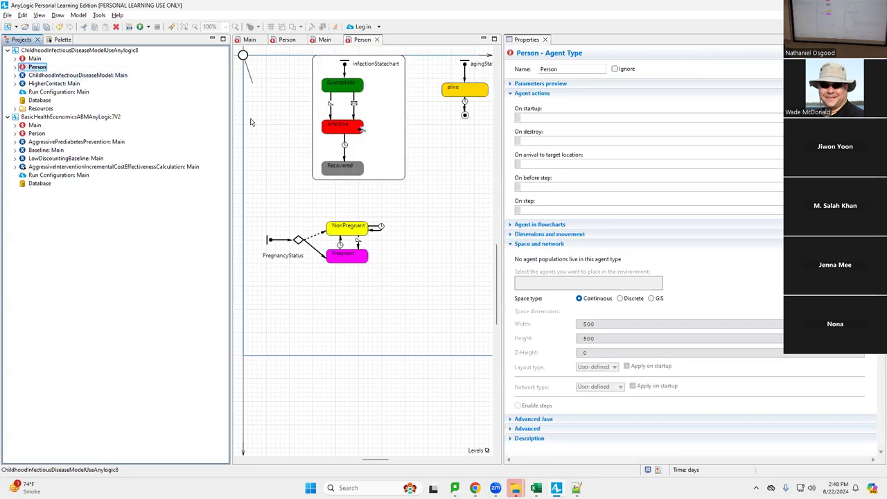
left_click_drag(502, 134, 707, 118)
scroll(351, 280, "up", 3)
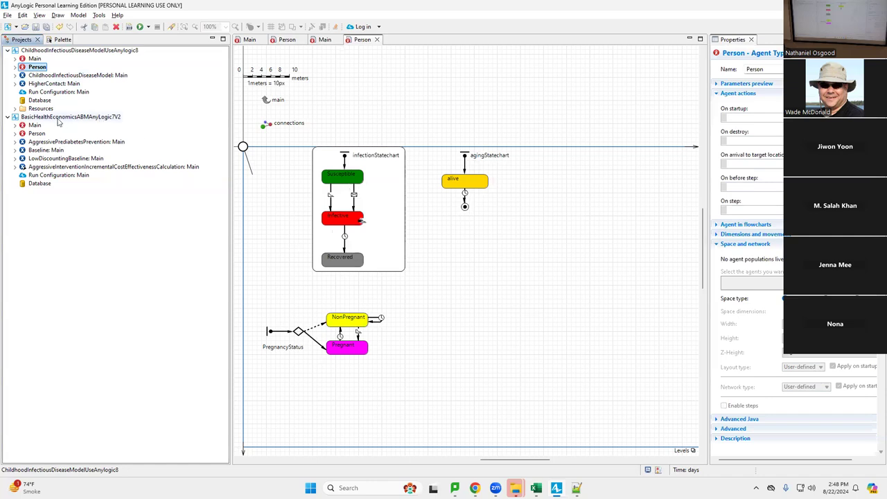
right_click(34, 75)
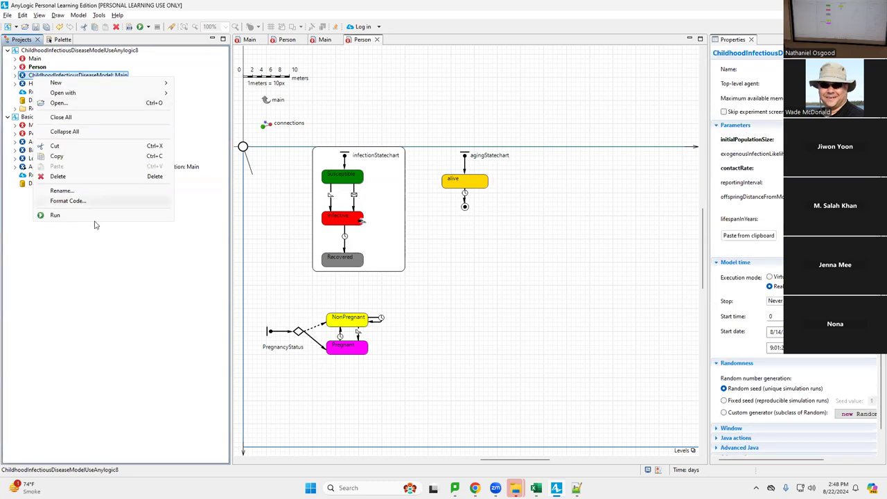
left_click(54, 215)
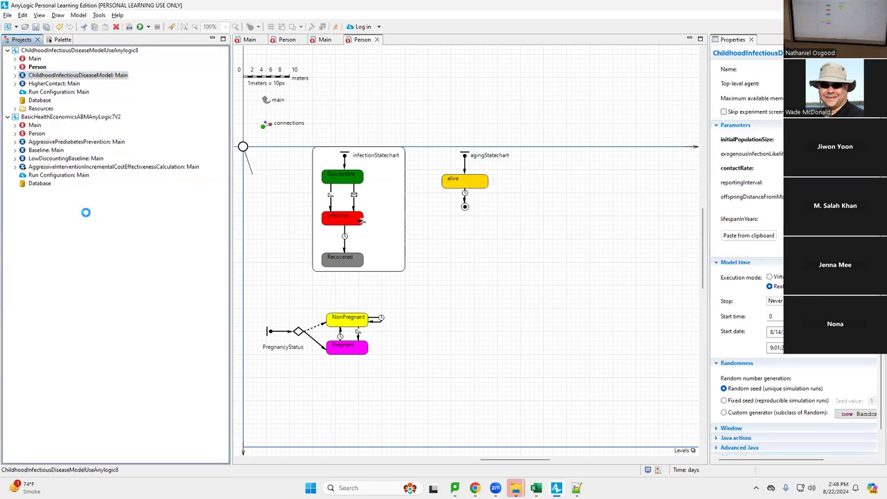
- Dismiss the errors warning and rebuild the childhood disease project to recheck the errors
key("Escape")
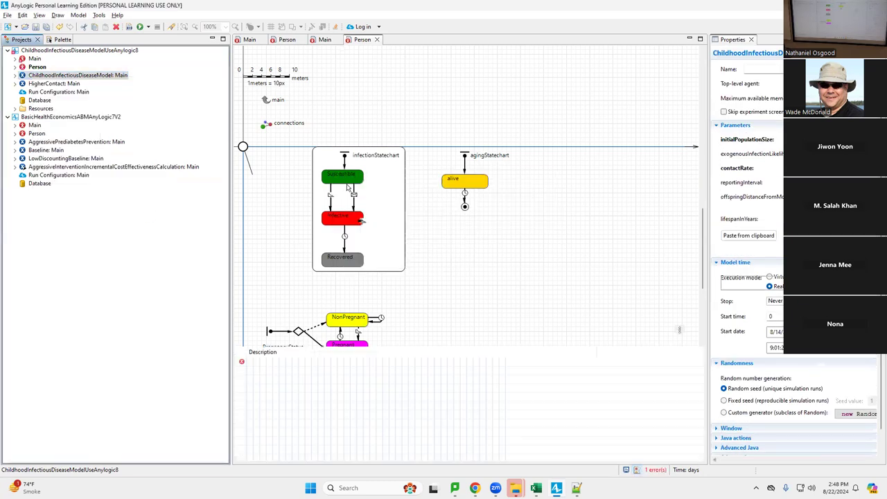
left_click(59, 52)
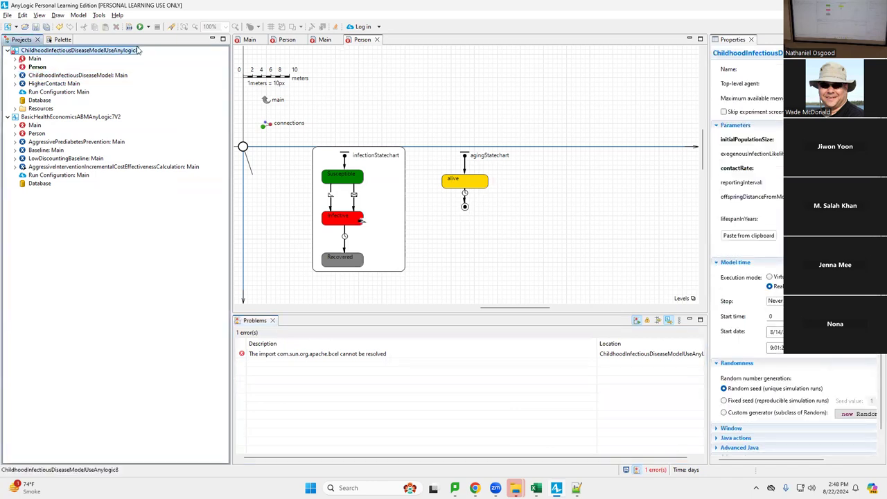
left_click(129, 28)
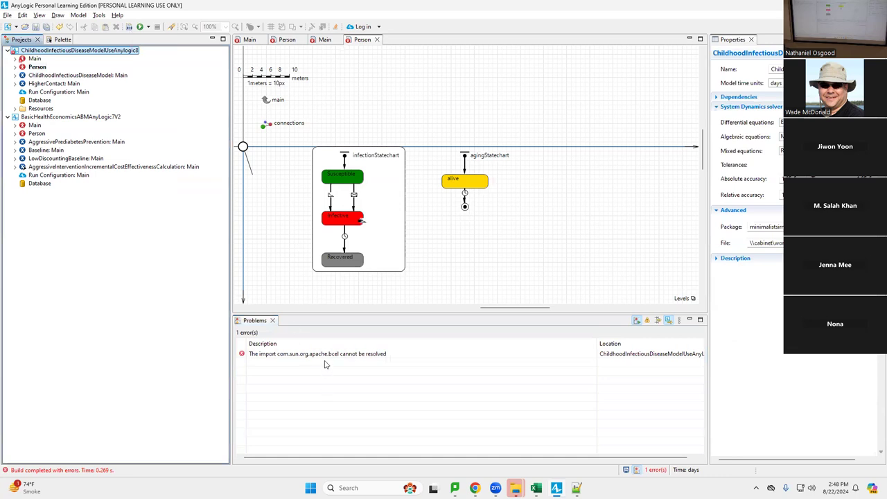
left_click_drag(708, 215, 537, 242)
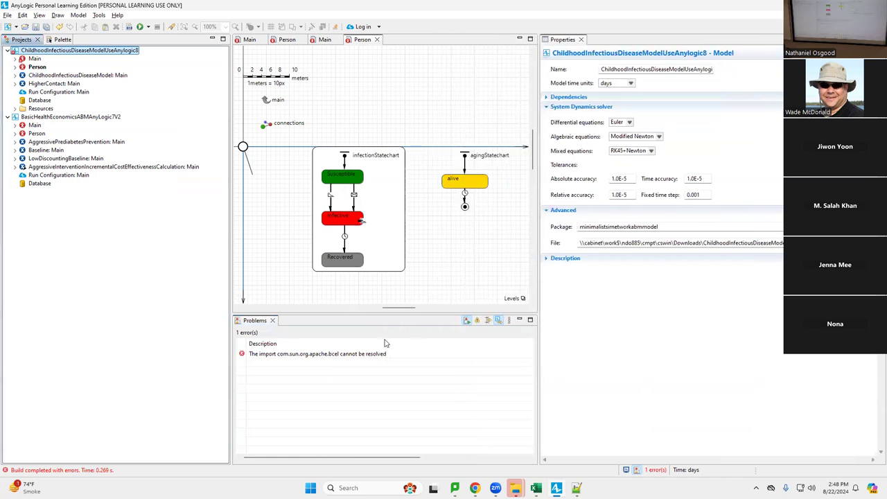
left_click(666, 312)
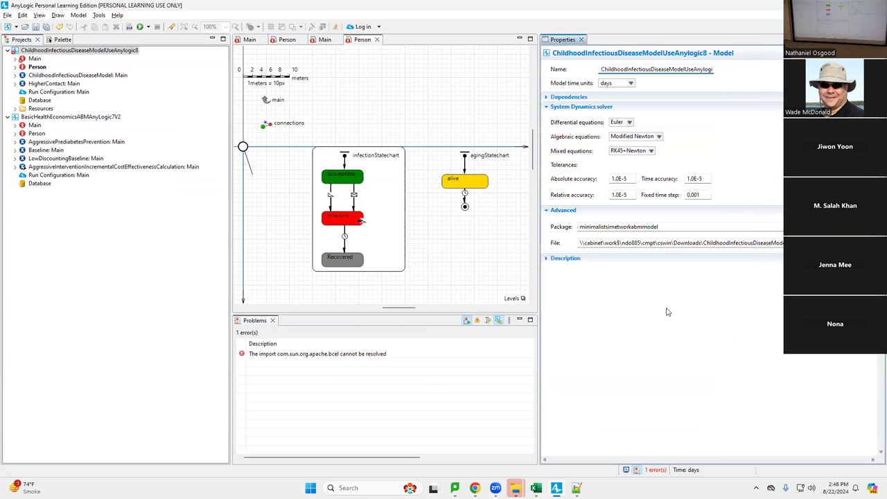
- Find the bcel import in Main's imports, delete that line, and rebuild the model
key("ctrl+h")
type("bcel")
key("Return")
left_click(263, 347)
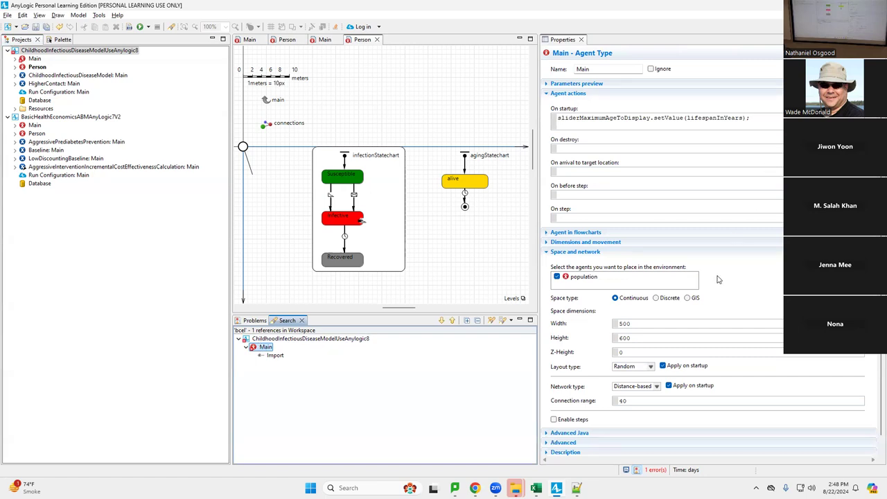
left_click(273, 356)
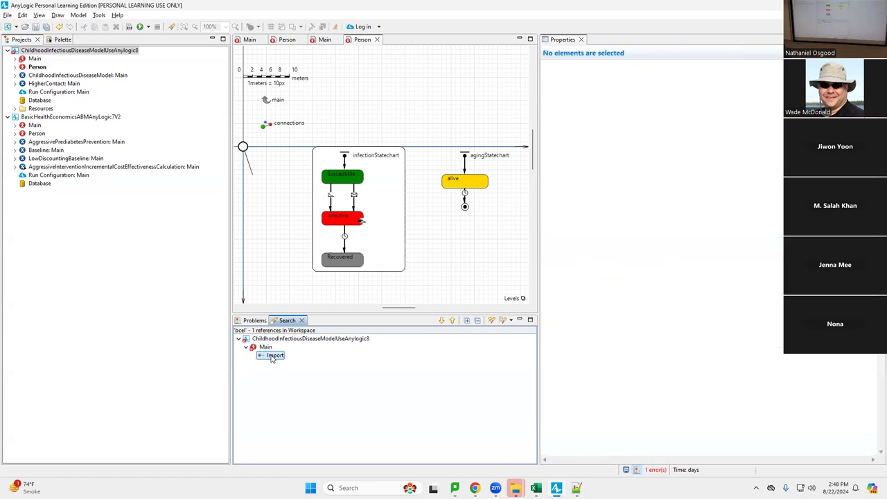
double_click(272, 357)
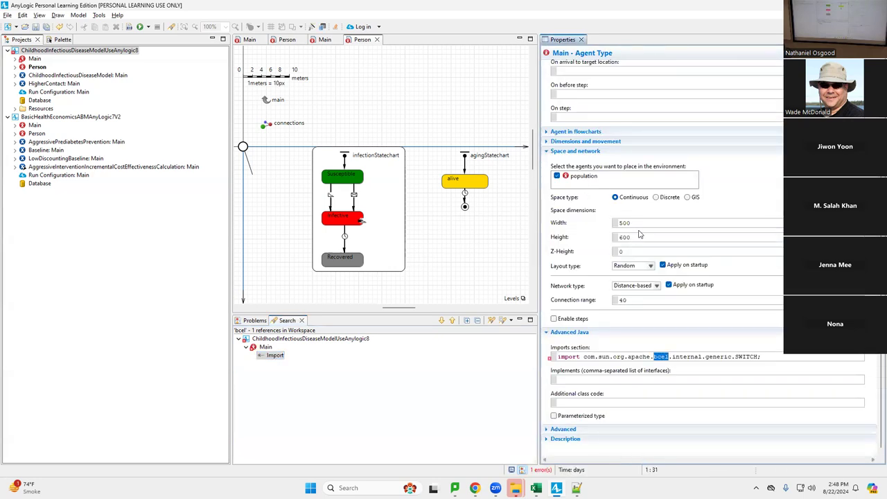
left_click_drag(783, 357, 546, 335)
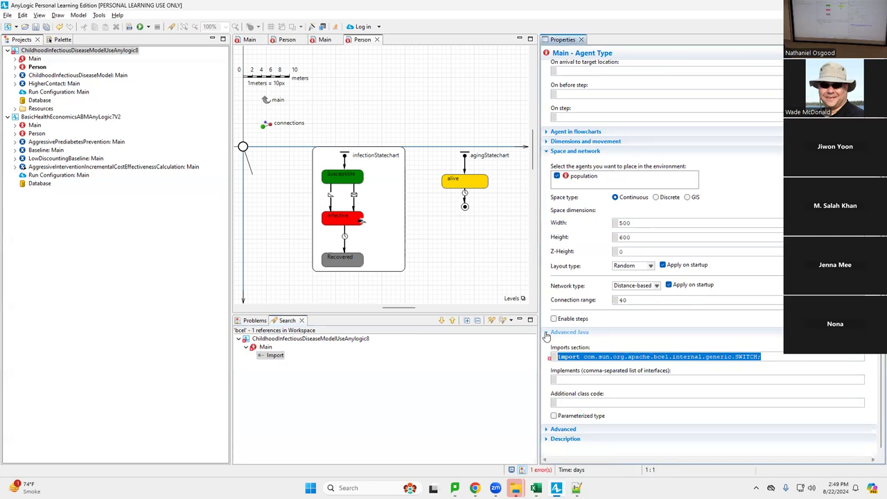
key("Delete")
left_click(92, 51)
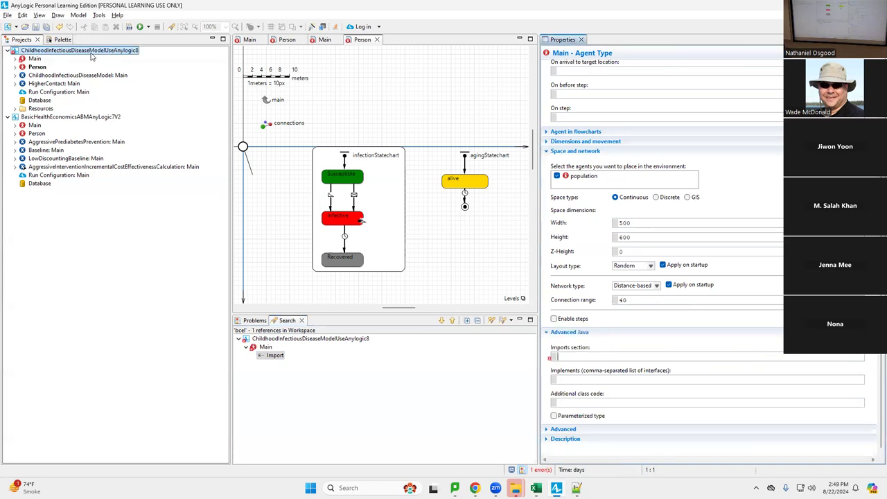
left_click(129, 27)
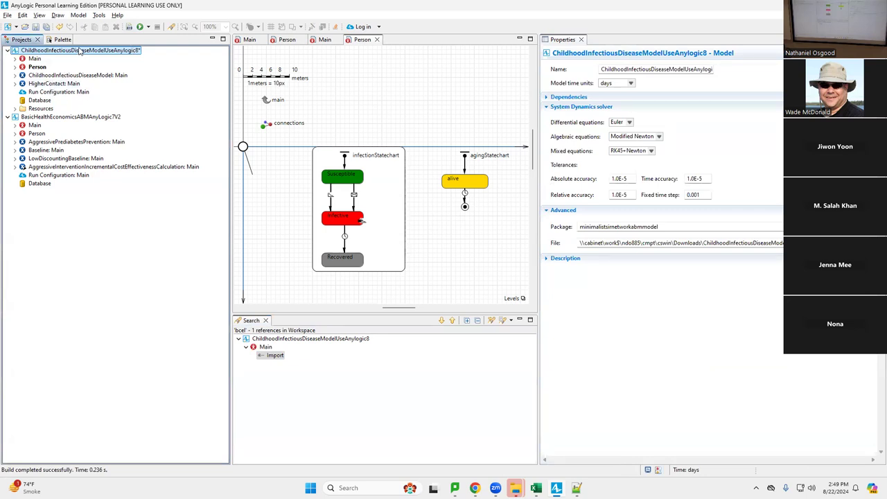
- Save the model past the newer-version warning, revisit Main's empty Imports, and rebuild
key("ctrl+s")
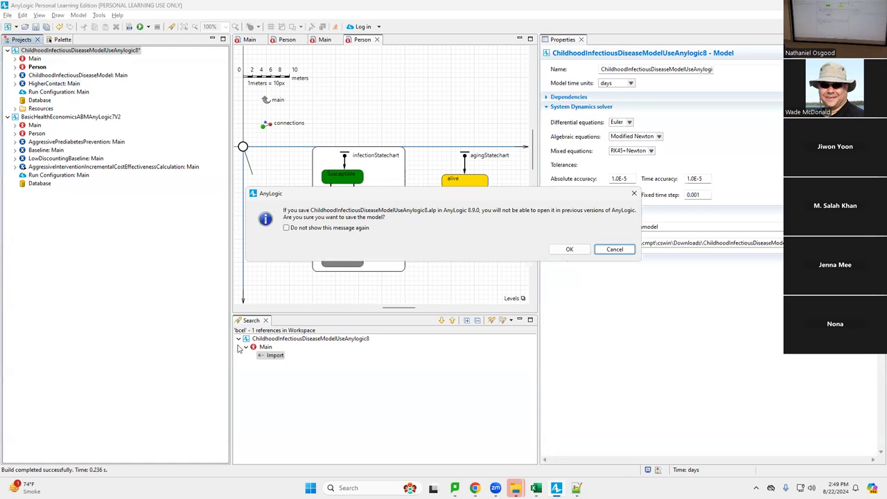
key("Return")
double_click(267, 356)
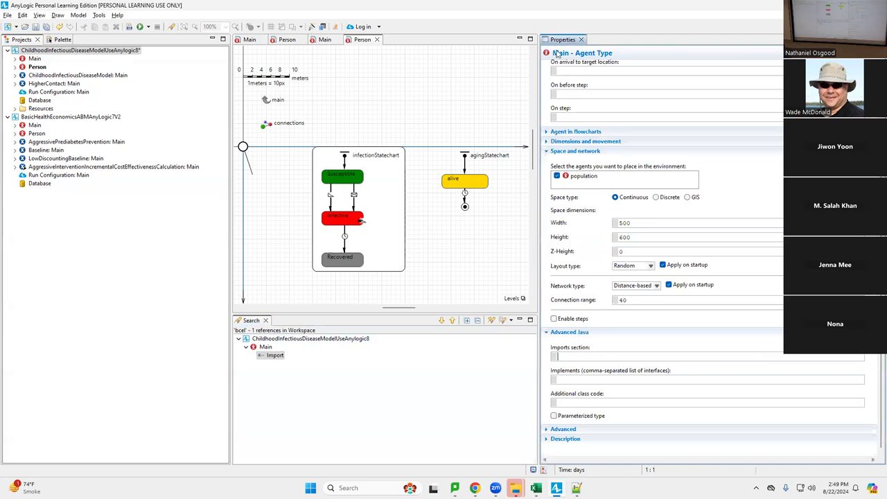
left_click(67, 52)
left_click(129, 27)
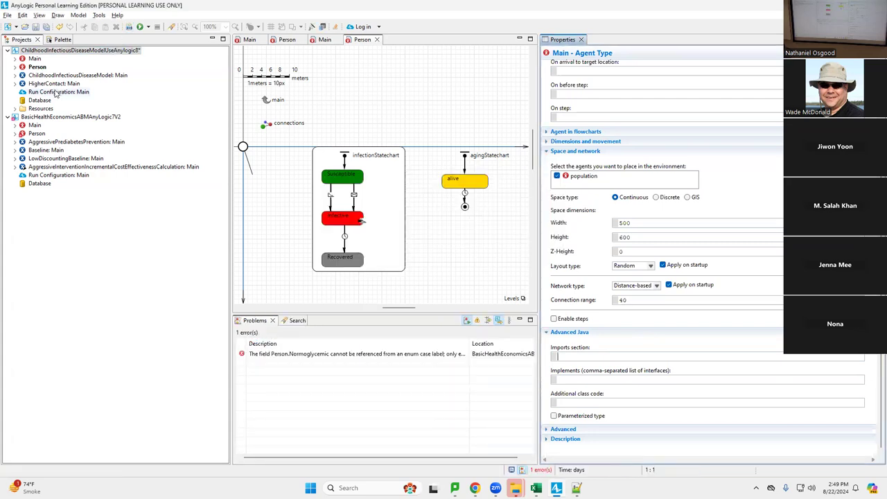
- Inspect the colorForState error code, then run the ChildhoodInfectiousDiseaseModel experiment
left_click(337, 355)
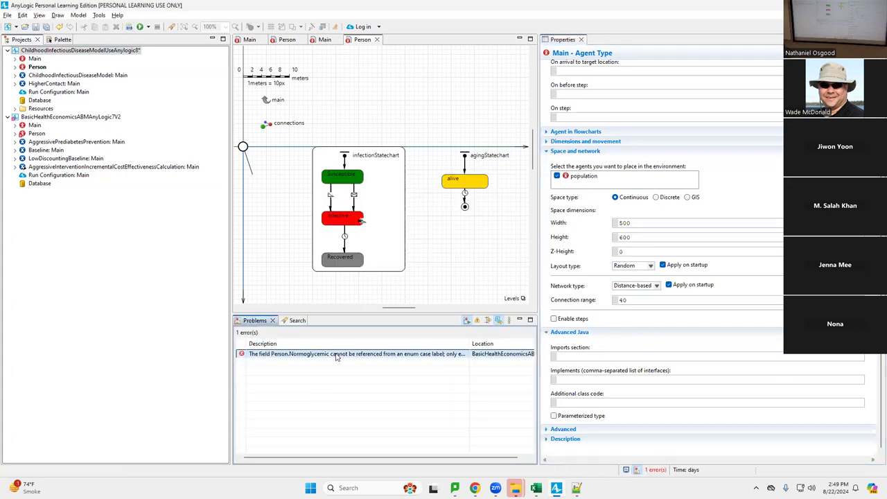
double_click(336, 355)
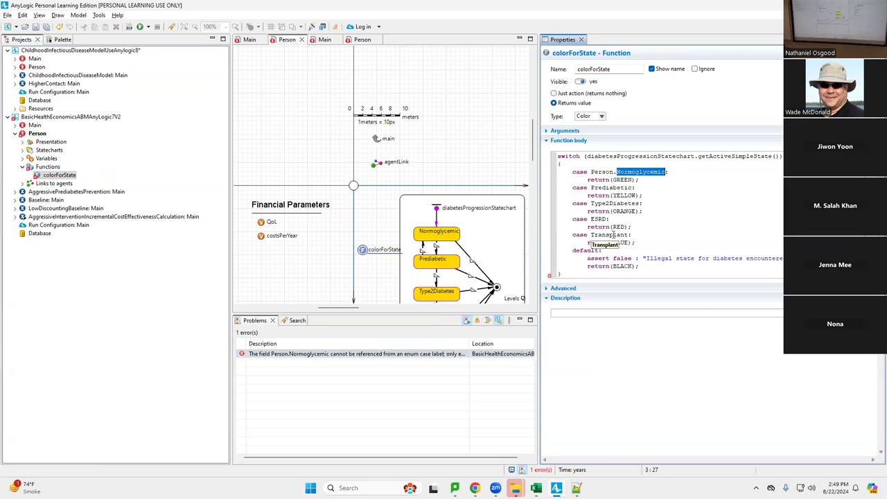
right_click(48, 74)
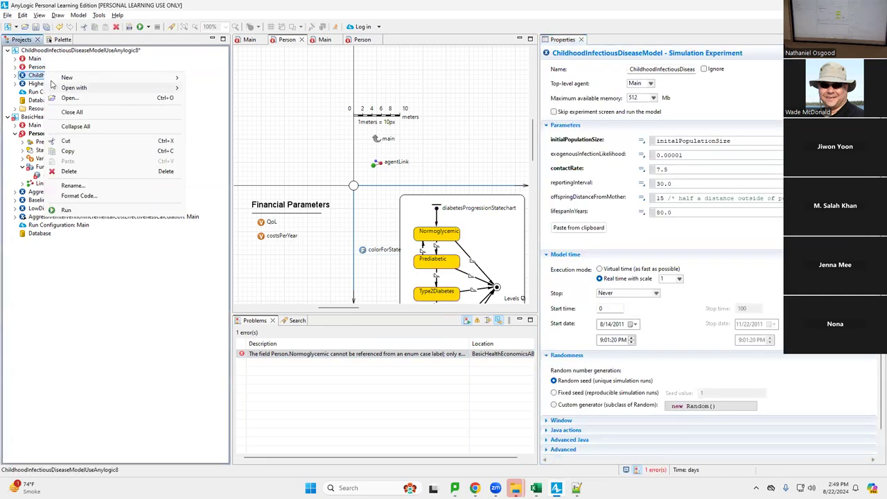
left_click(97, 210)
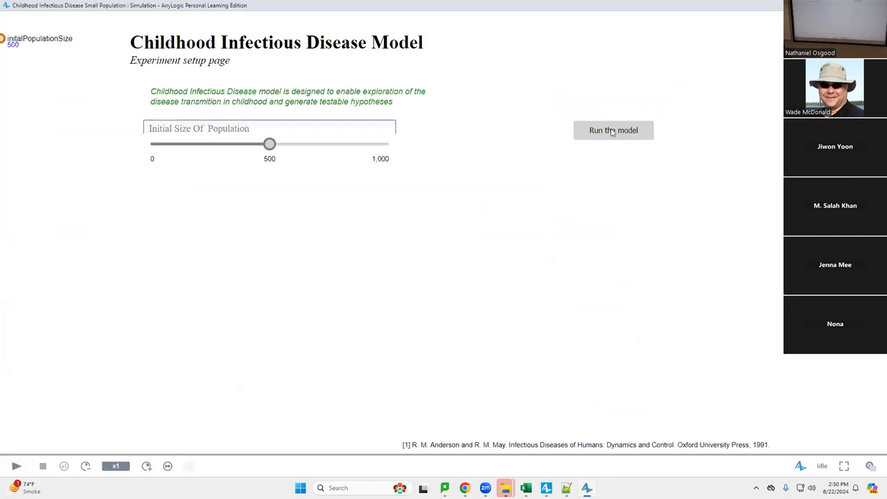
- Start the simulation and infect one person in the contact network to trigger an outbreak
left_click(613, 131)
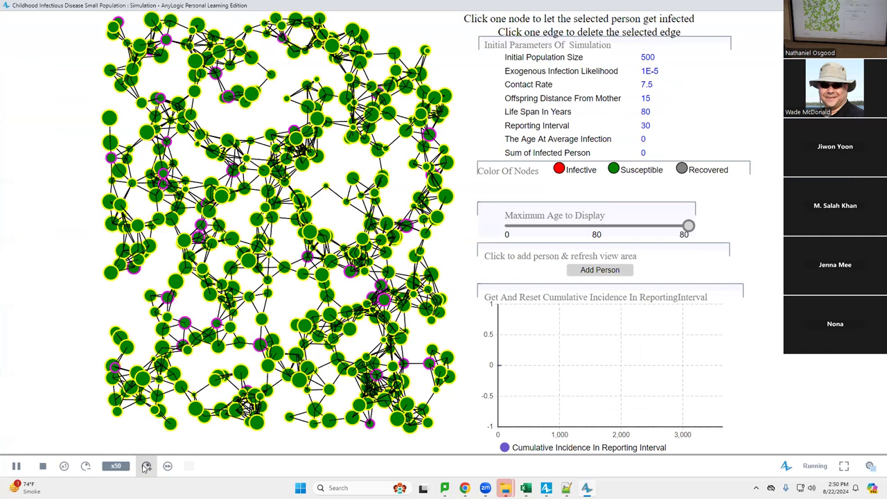
left_click(198, 312)
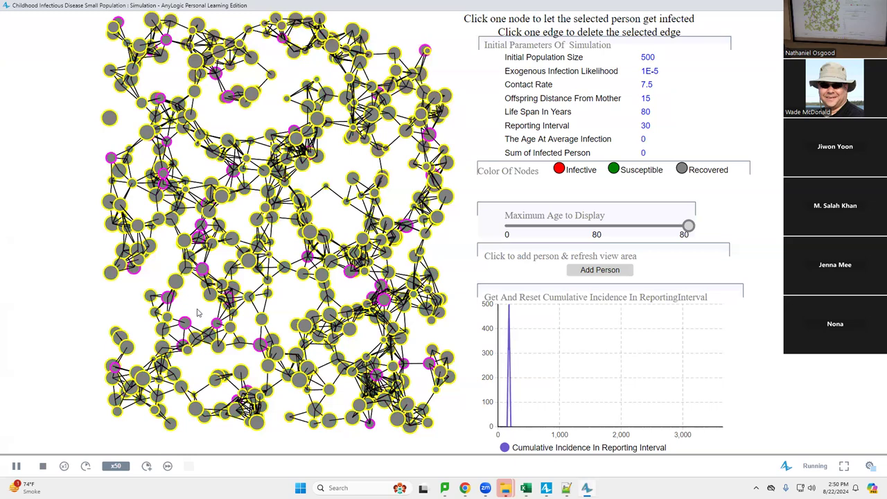
key("alt+Tab")
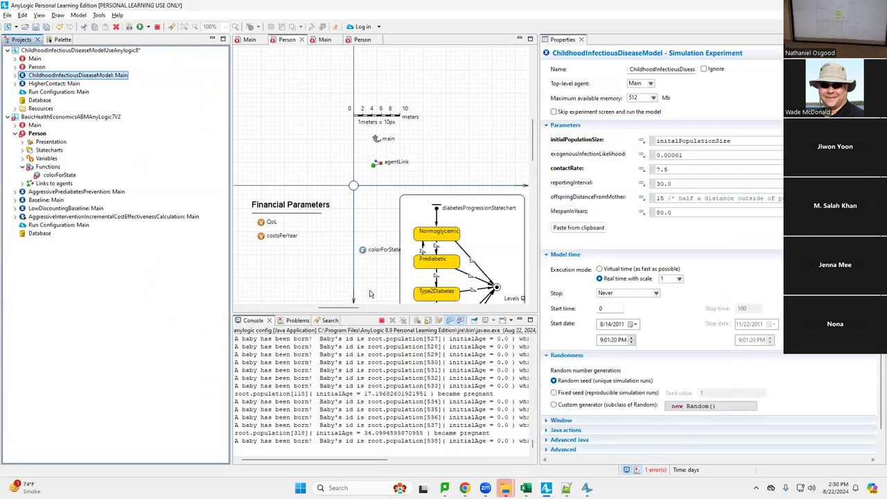
- Review the performBirth function behind Person's Delivery transition, then return to the simulation
scroll(374, 287, "down", 2)
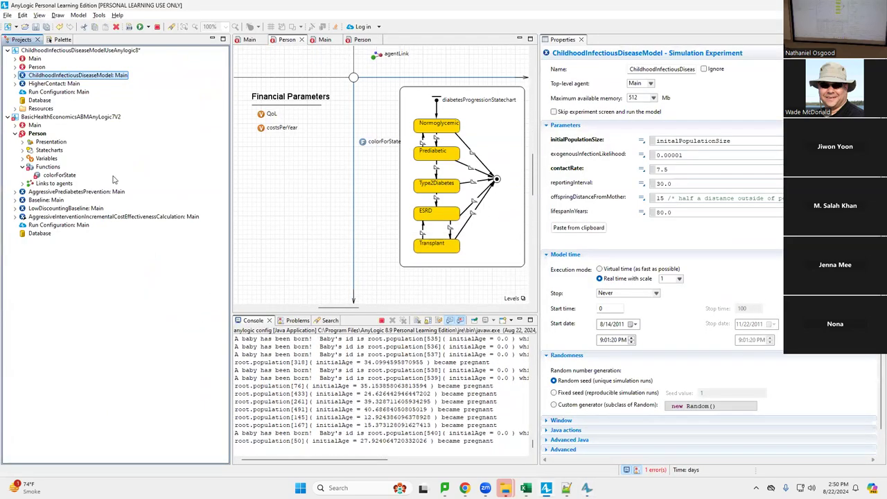
left_click(32, 65)
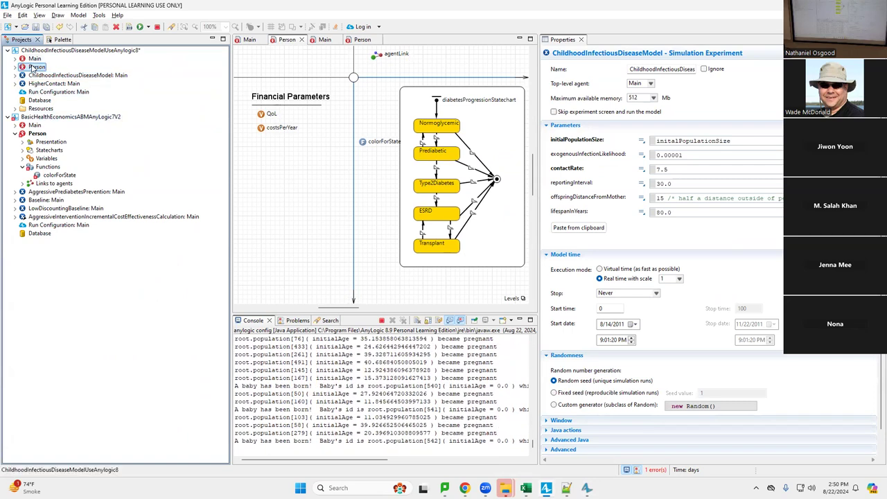
double_click(35, 67)
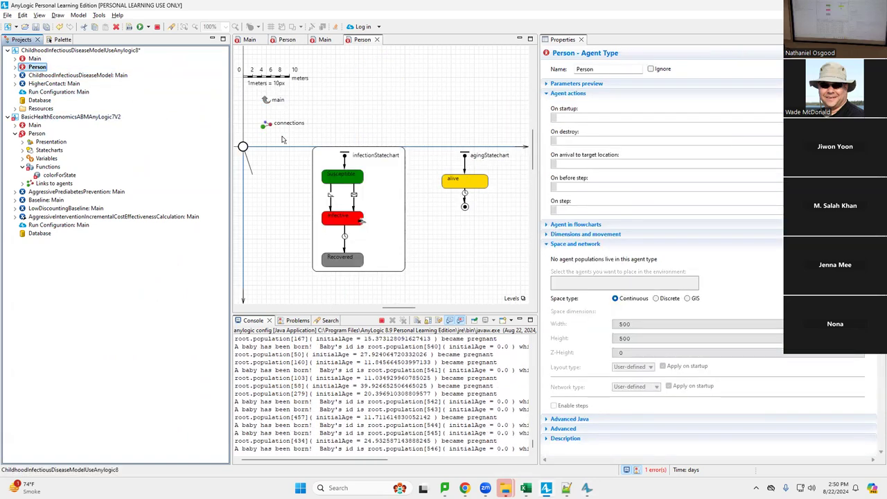
scroll(308, 193, "down", 3)
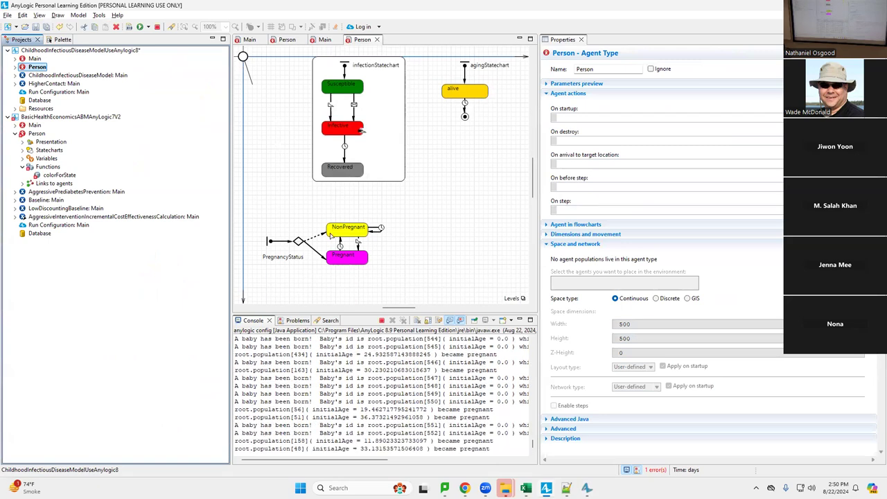
left_click(341, 244)
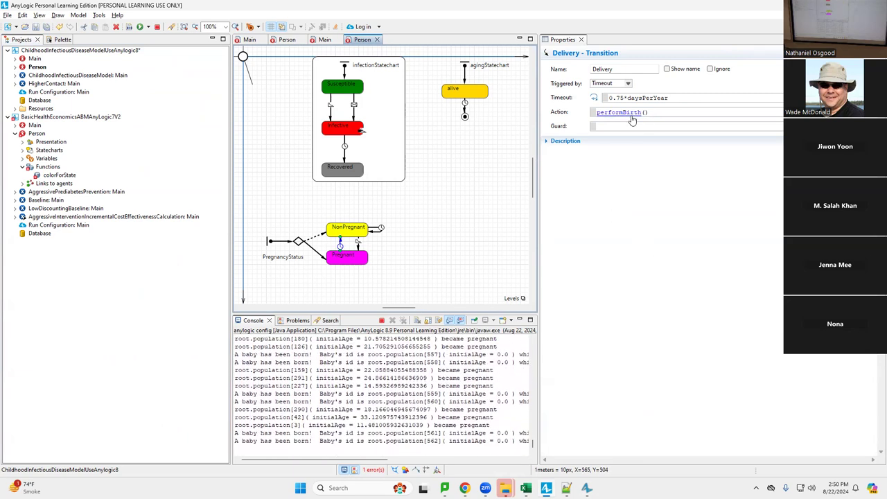
left_click(629, 112, "ctrl")
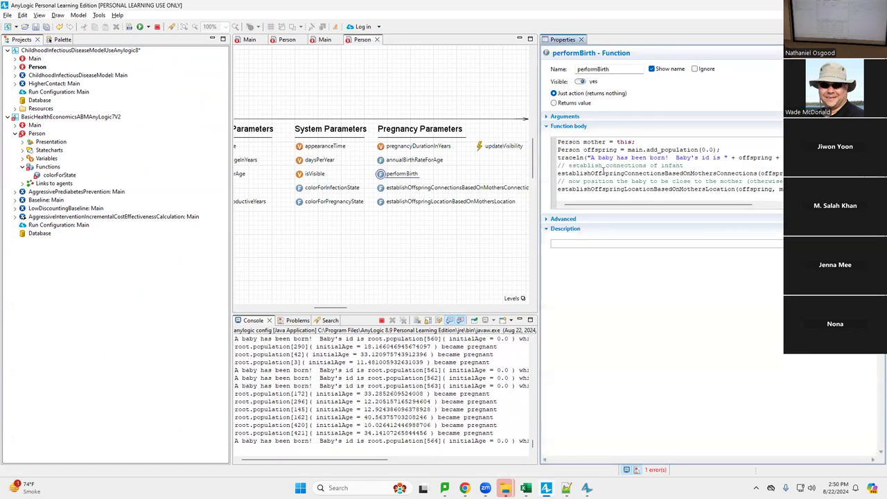
left_click(680, 173)
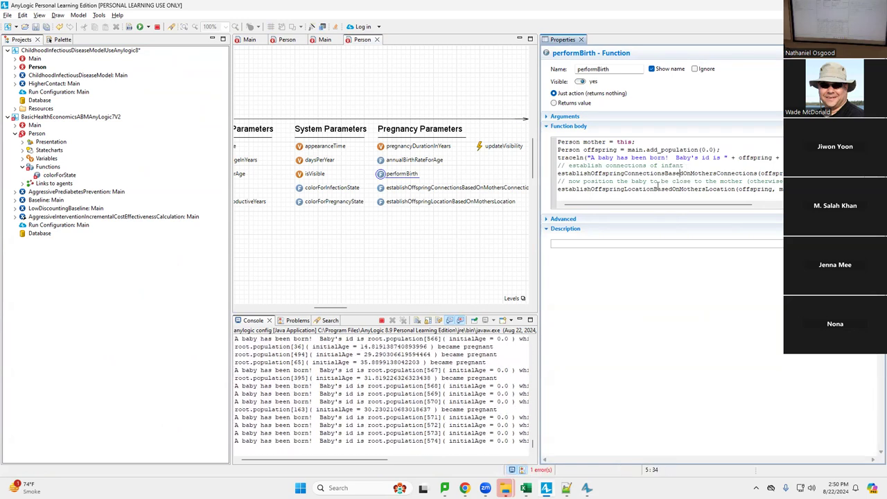
left_click(622, 192)
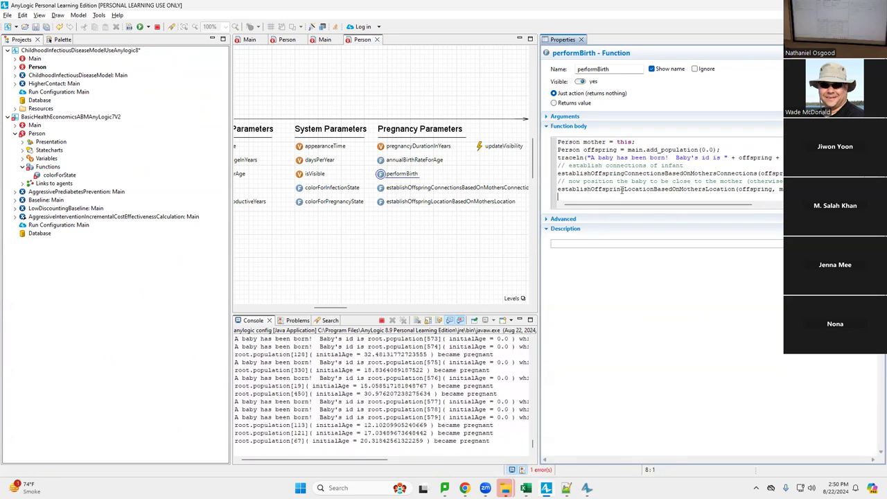
key("alt+Tab")
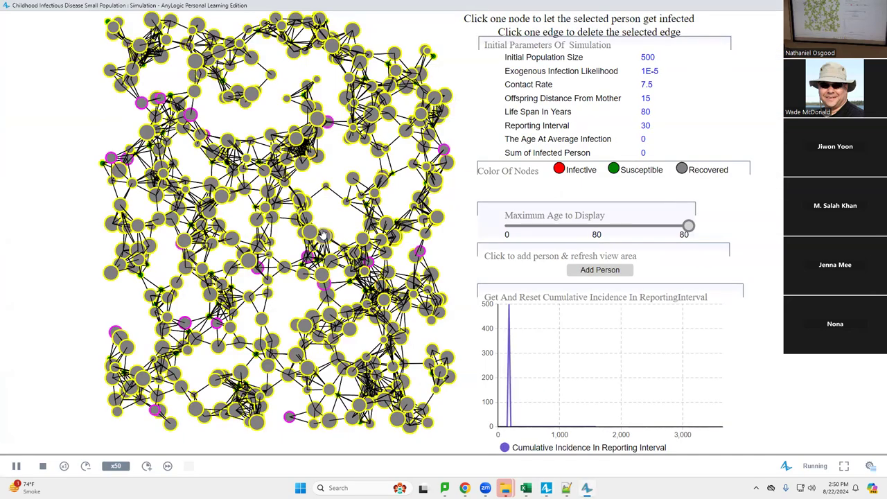
- Speed the simulation up from x50 to x1000, then switch to virtual-time mode
left_click(146, 466)
left_click(147, 466)
left_click(146, 466)
left_click(146, 466)
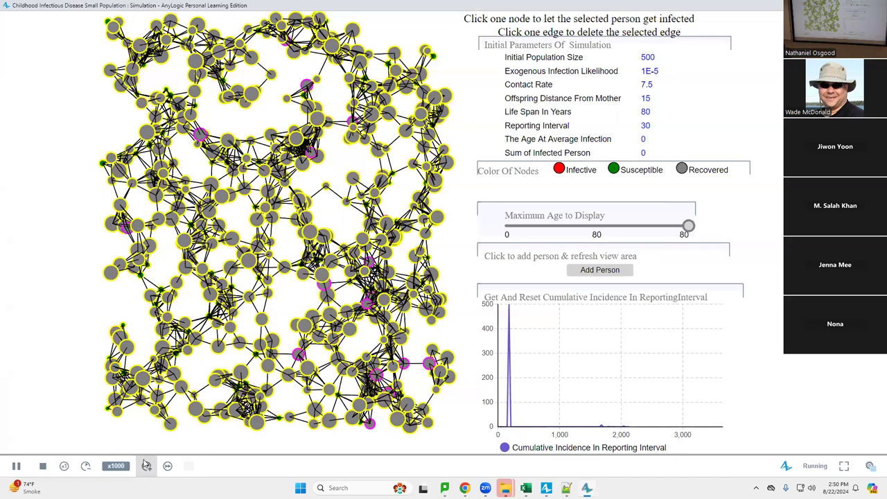
left_click(147, 466)
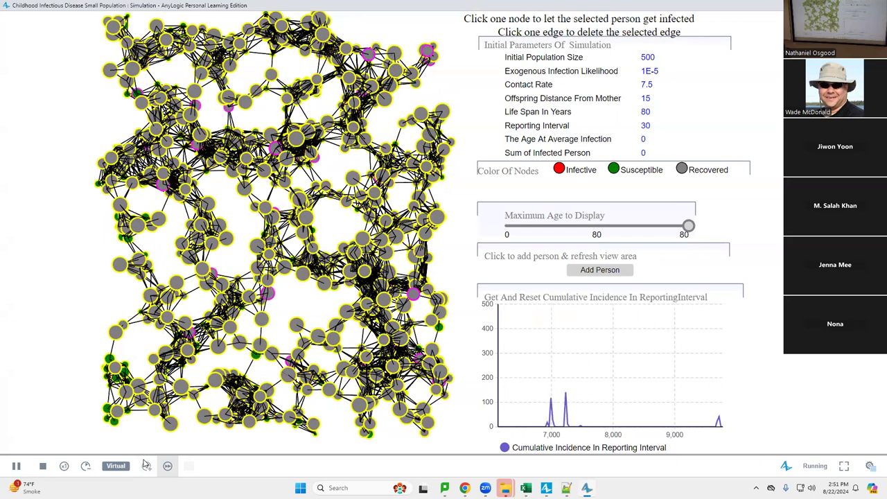
key("alt+Tab")
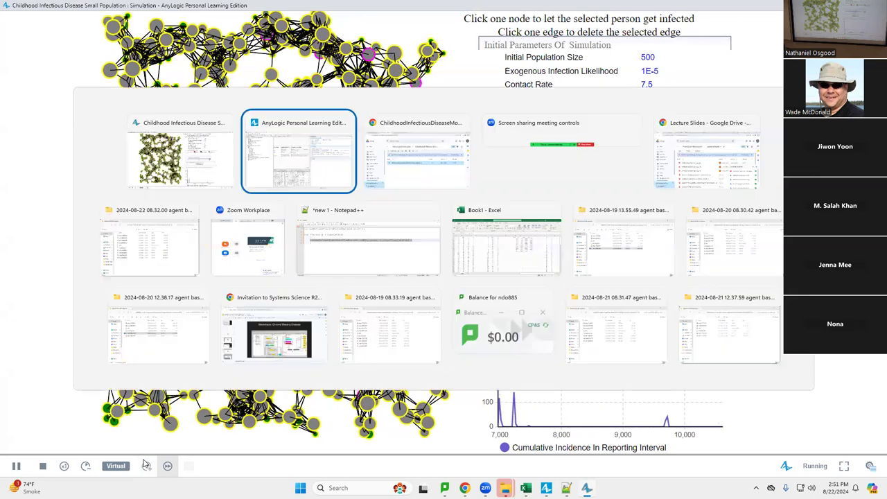
key("alt+Tab")
key("alt+Tab")
key("alt+Tab")
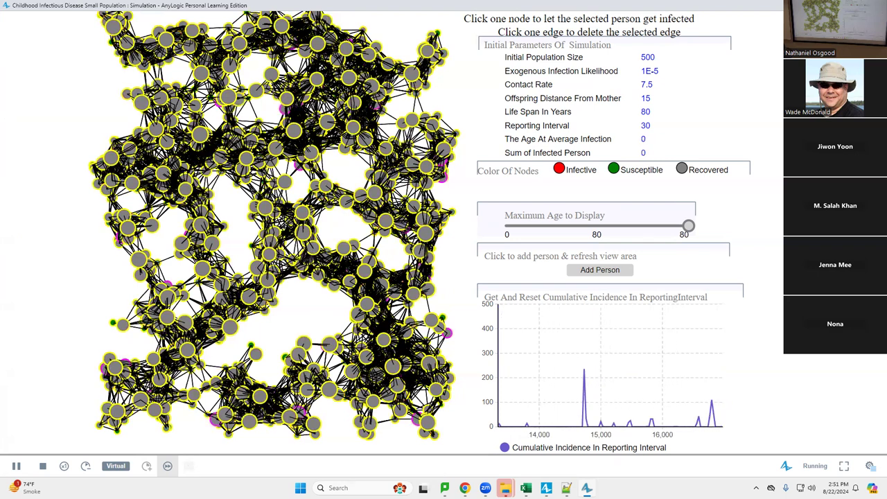
left_click(167, 467)
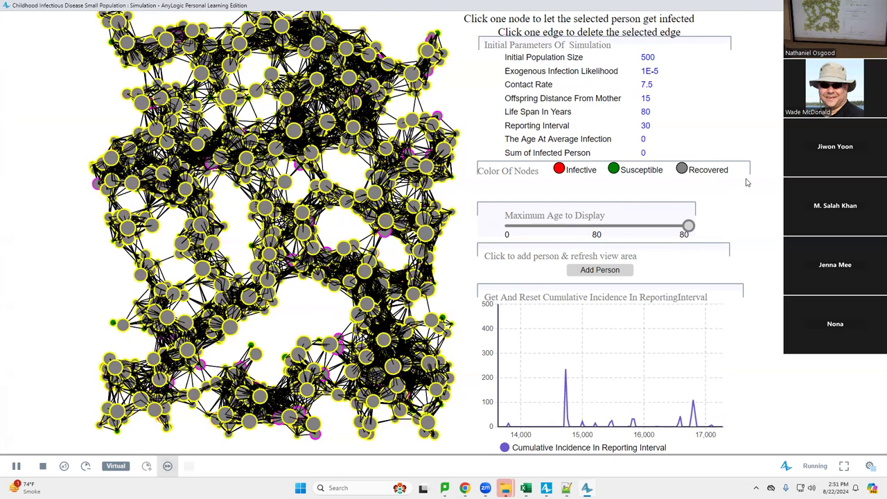
mouse_move(839, 6)
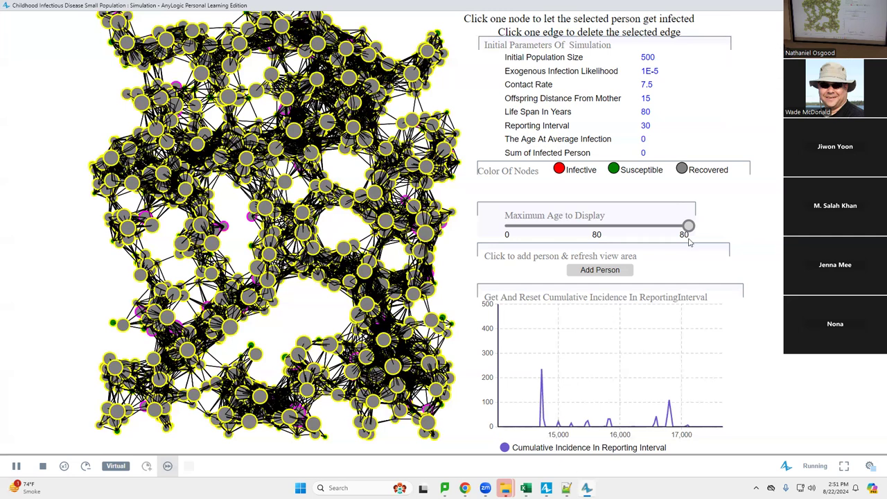
- Lower the Maximum Age to Display slider well below 80 and pause the simulation
left_click(582, 226)
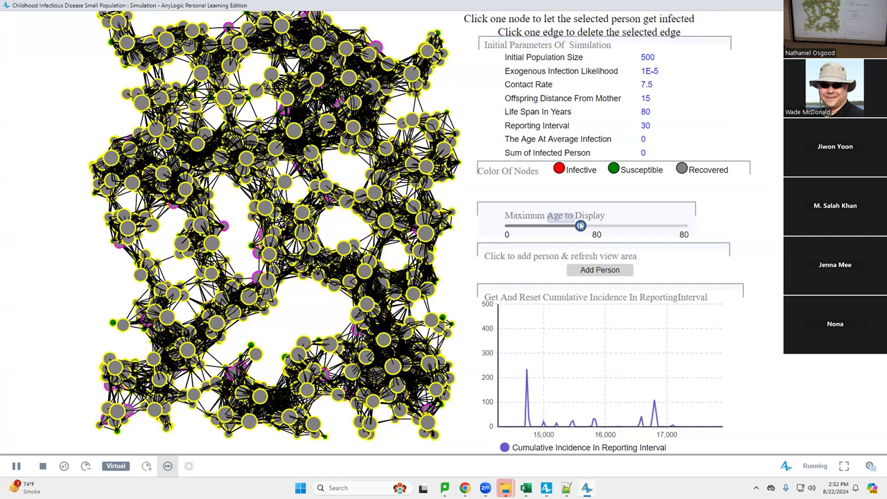
left_click_drag(562, 228, 540, 229)
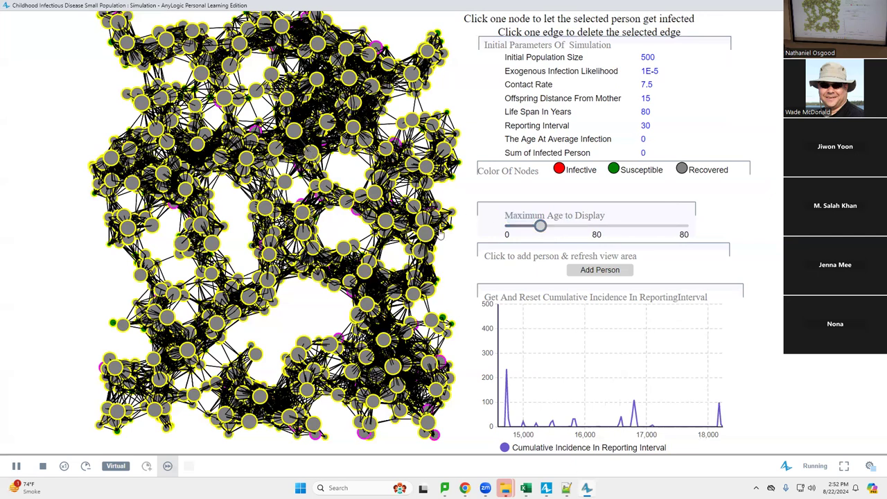
left_click(16, 468)
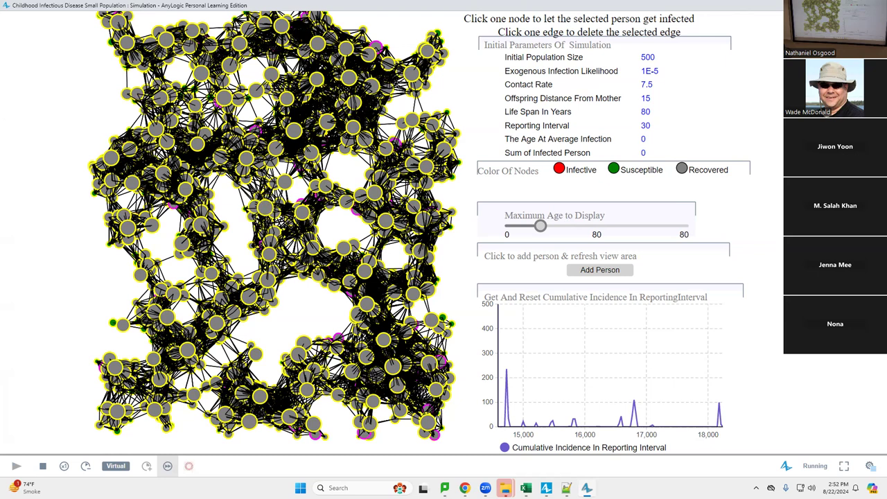
- Browse the Spatially Situated Agents slides back to the Basic Spatial Embedding example models
key("alt+Tab")
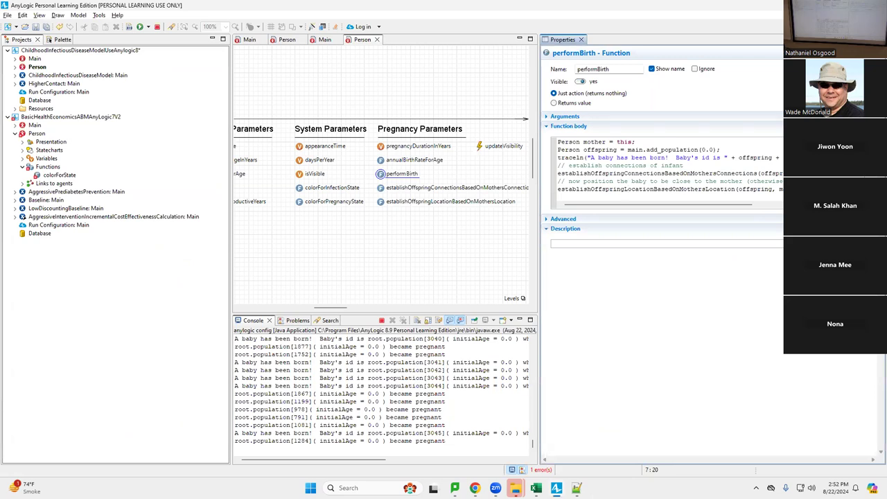
key("alt+Tab")
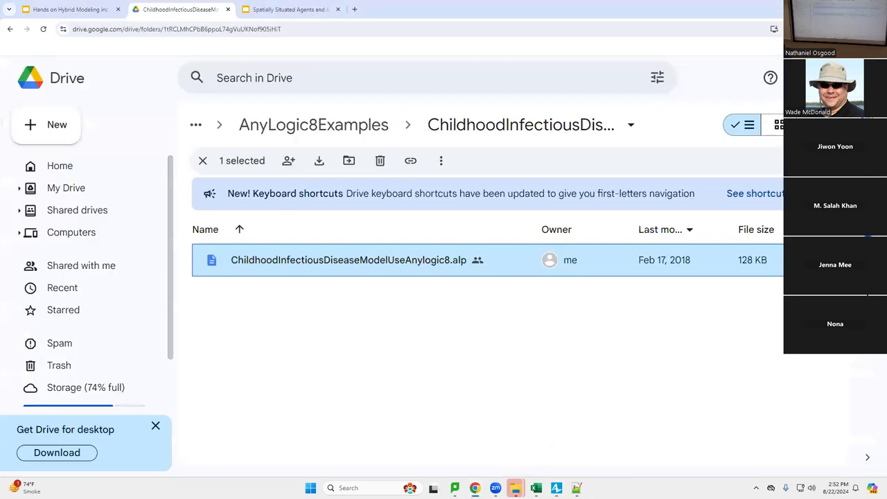
key("alt+Tab")
key("alt+Tab")
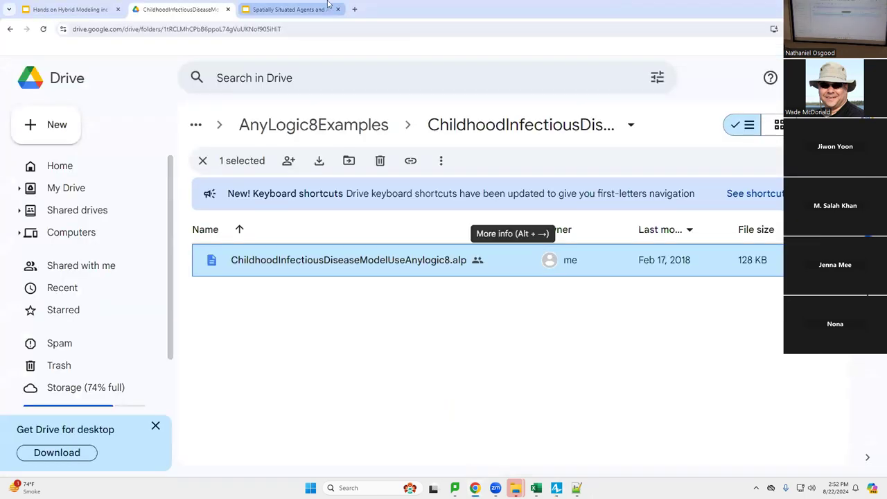
left_click(291, 9)
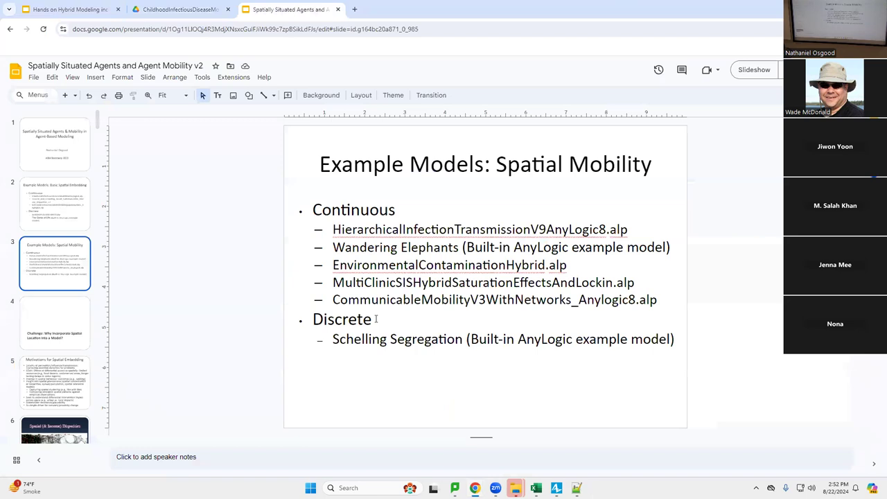
left_click(78, 311)
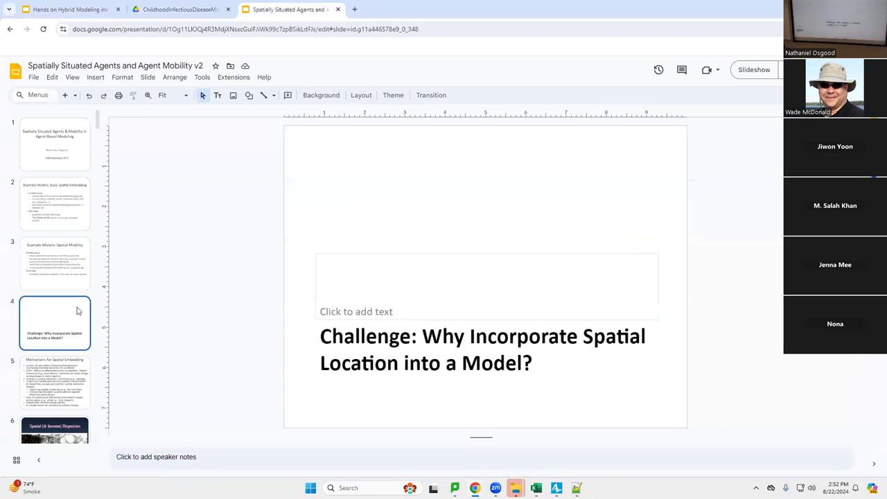
key("Up")
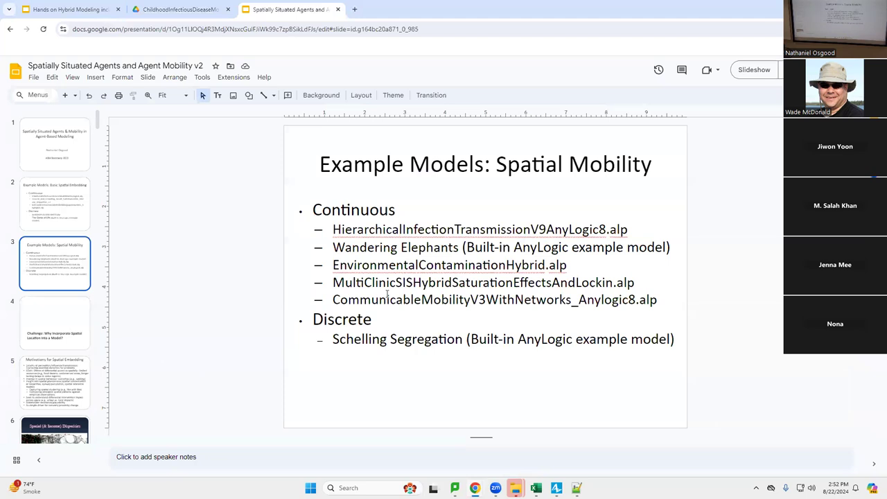
key("Up")
key("Down")
key("Up")
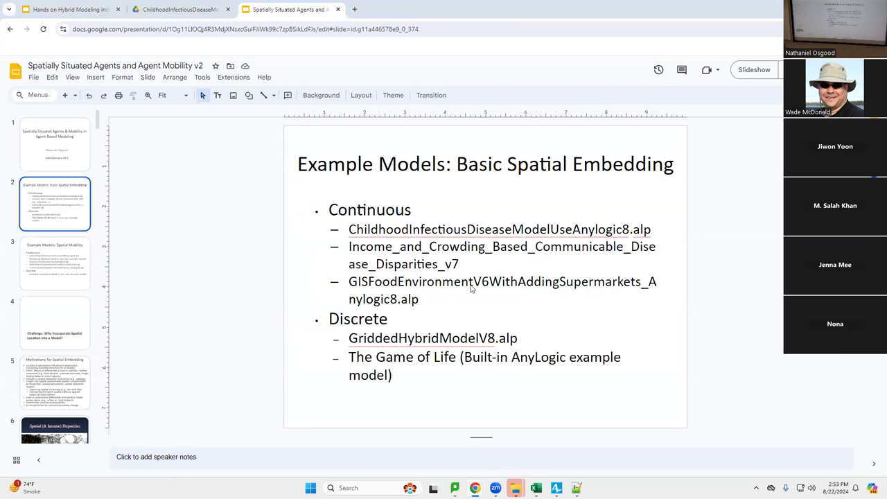
- Return to the ChildhoodInfectiousDisease Google Drive folder tab
key("alt+Tab")
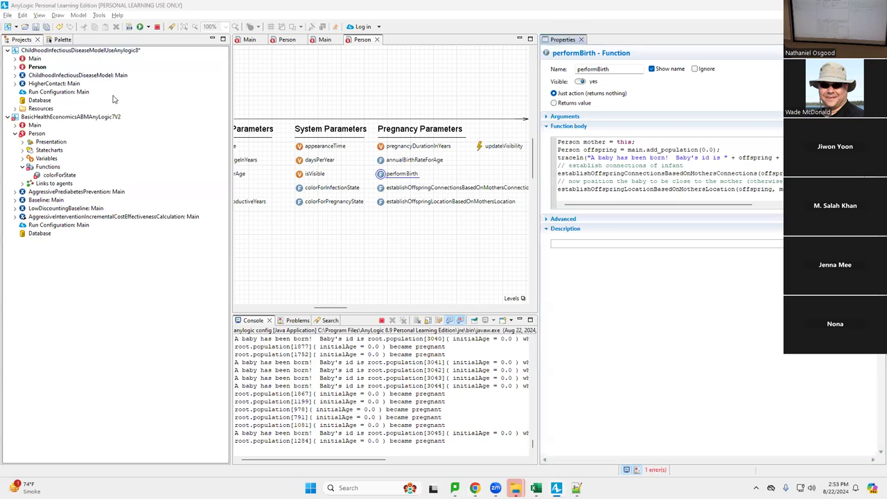
key("alt+Tab")
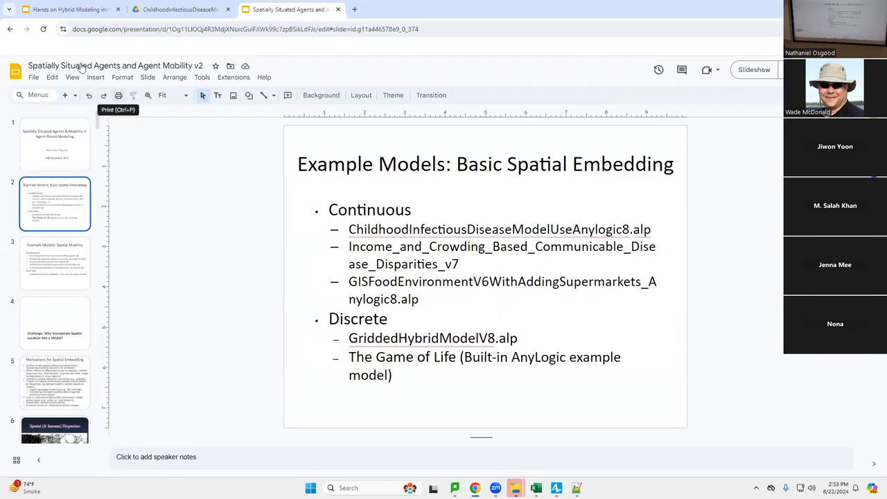
left_click(192, 8)
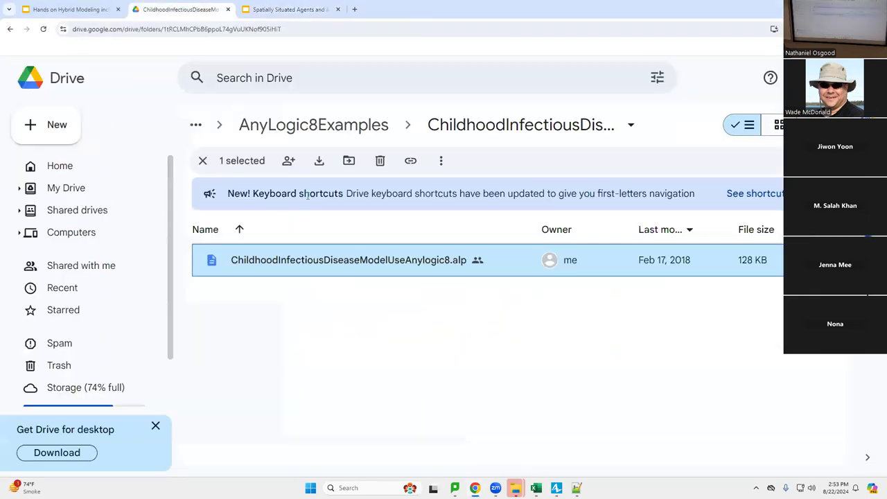
- Go back to AnyLogic8Examples, open HybridModels and scroll to the GISFood model folders
key("alt+Left")
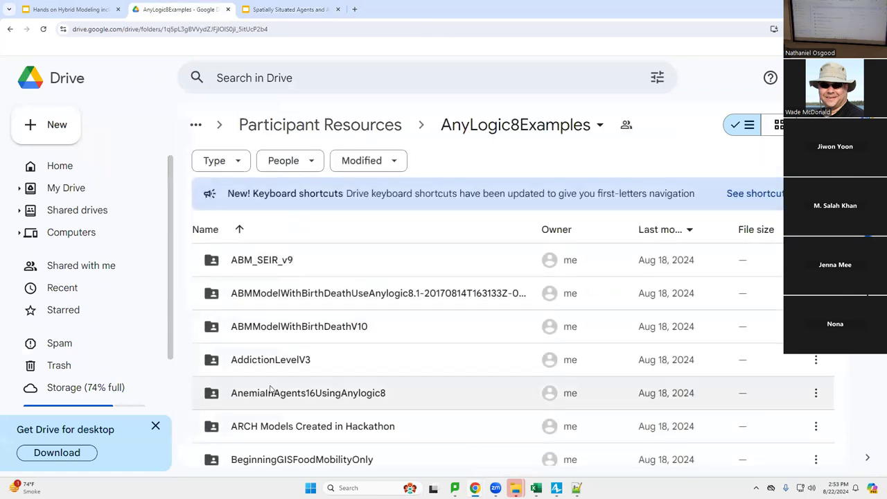
scroll(273, 350, "down", 5)
scroll(271, 349, "down", 5)
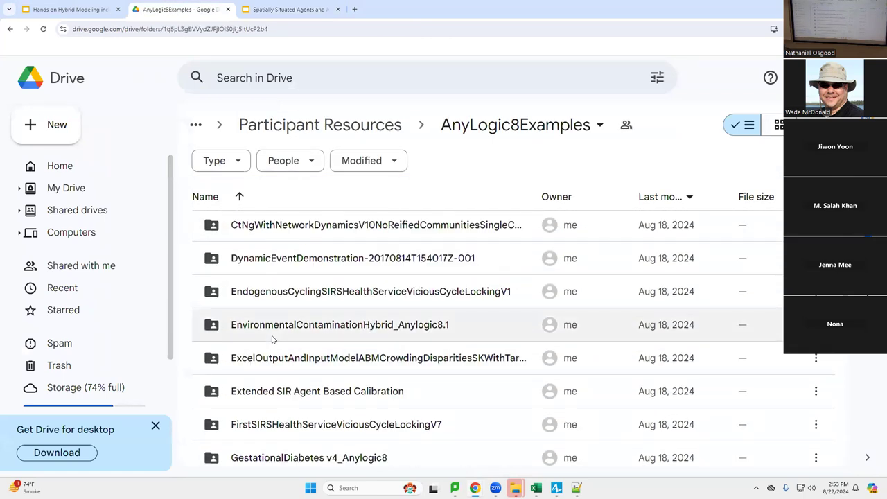
scroll(271, 340, "down", 5)
double_click(267, 320)
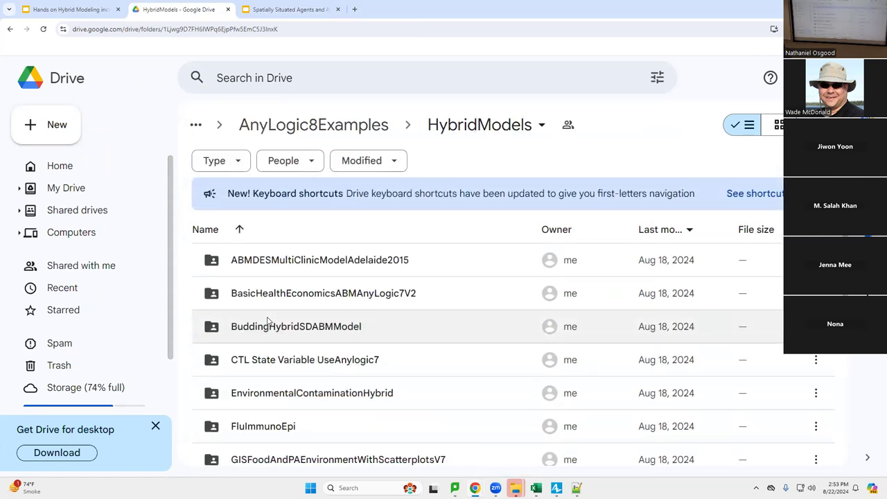
scroll(267, 321, "down", 2)
scroll(269, 321, "down", 1)
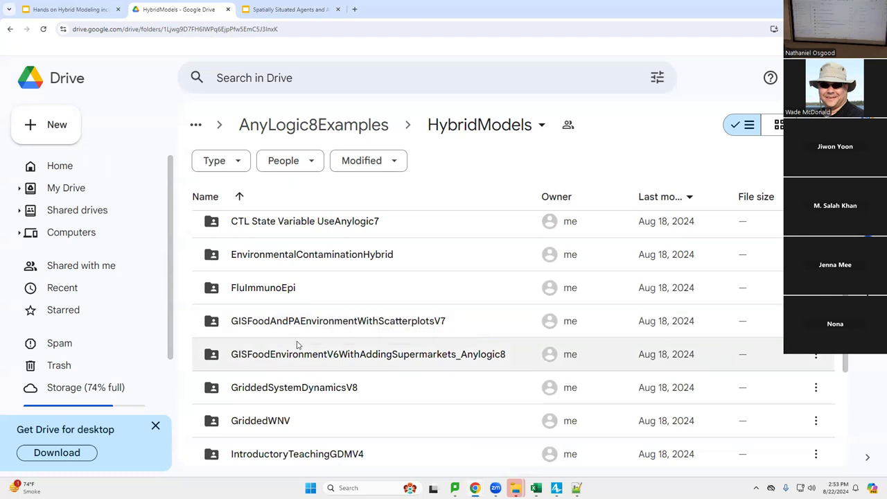
- Switch between the AnyLogic editor and the example-models slide, ending back in the HybridModels Drive folder
key("alt+Tab")
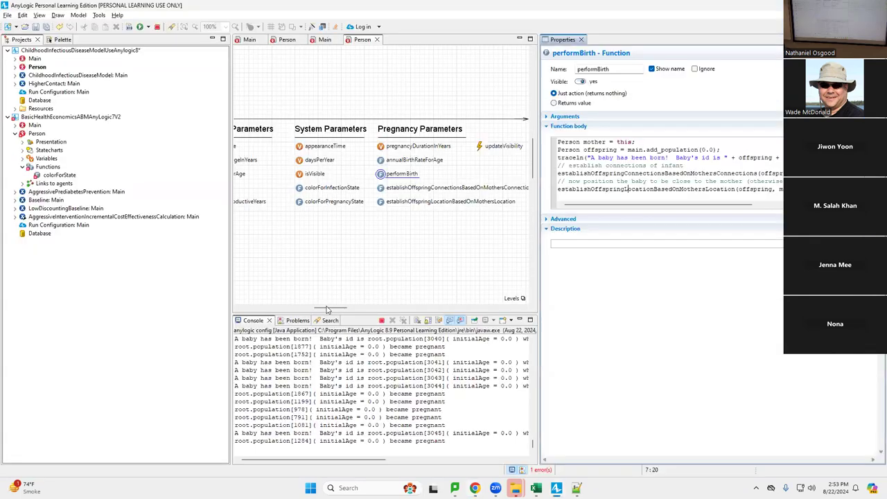
key("alt+Tab")
key("alt+Tab")
key("Escape")
key("alt+Tab")
key("alt+Tab")
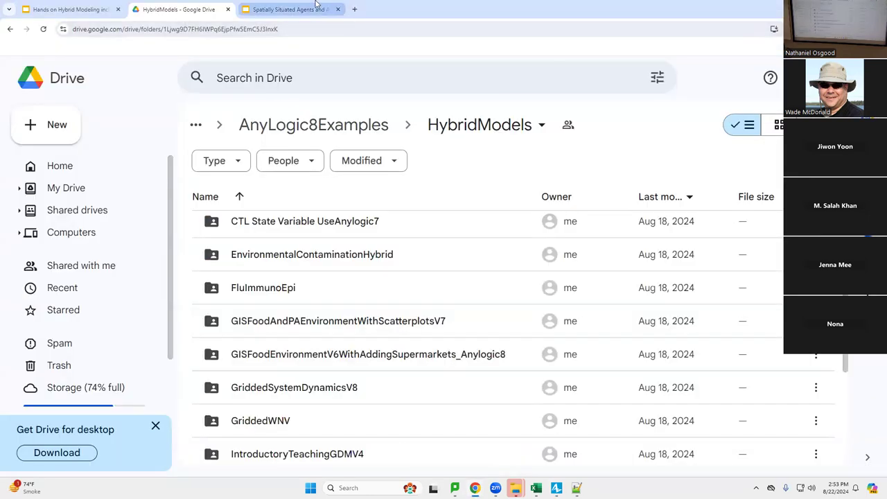
left_click(318, 8)
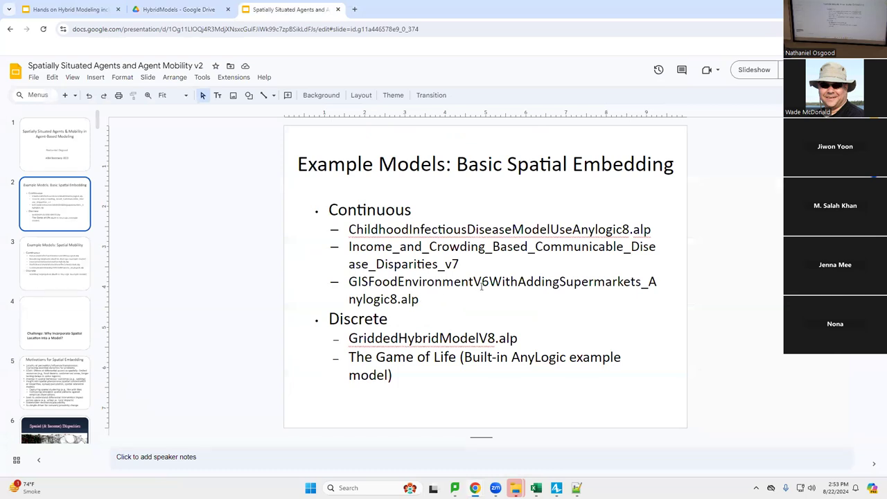
key("alt+Tab")
key("alt+Tab")
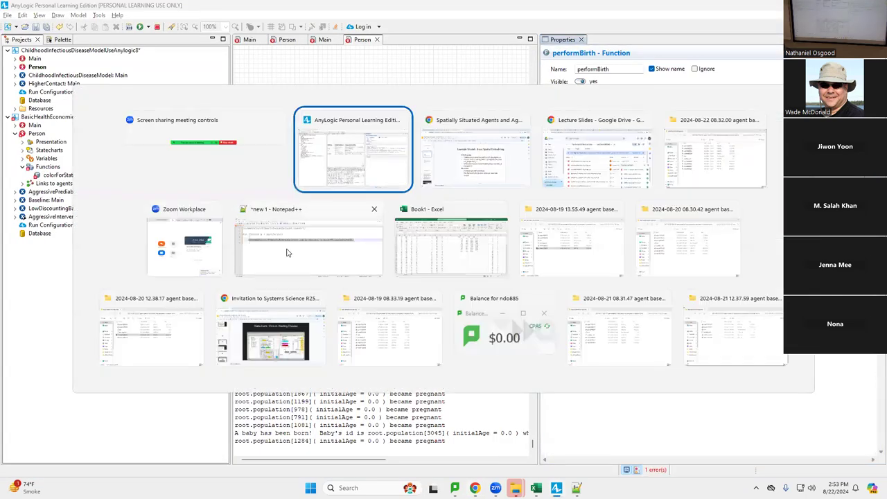
key("alt+Tab")
key("Tab")
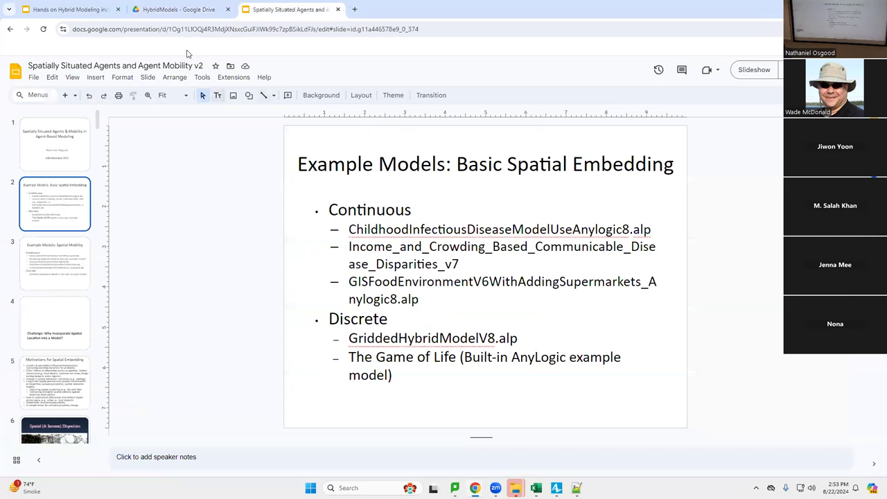
key("alt+Tab")
key("alt+Tab")
key("Tab")
key("shift+Tab")
key("shift+Tab")
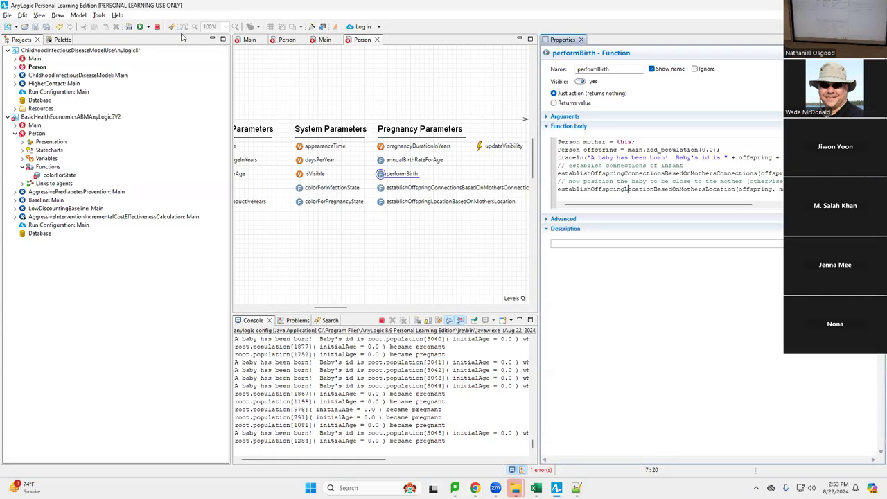
key("alt+Tab")
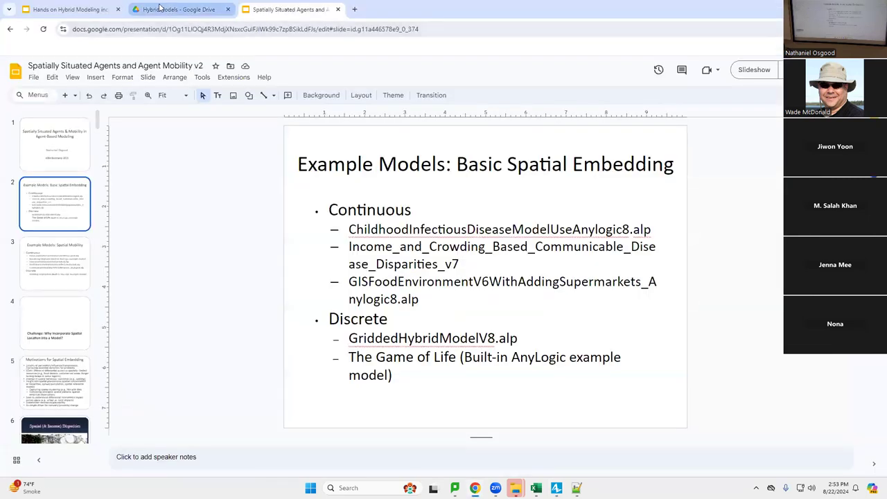
left_click(164, 9)
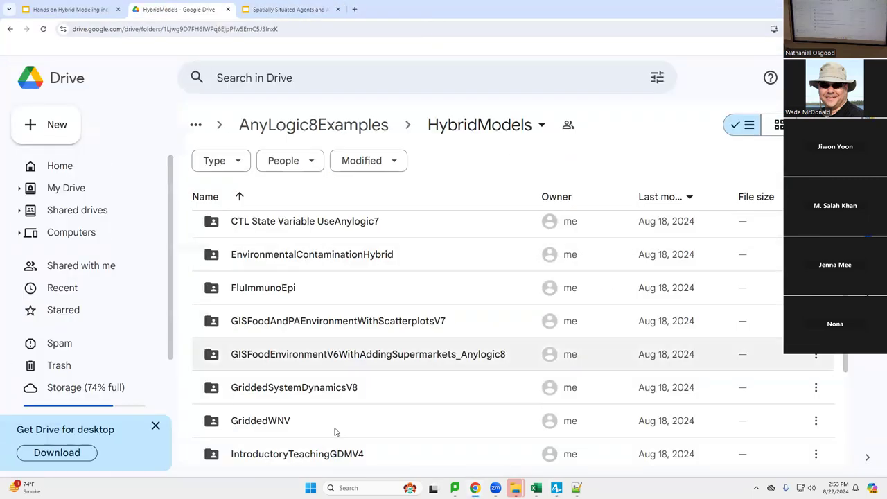
- Open GISFoodAndPAEnvironmentWithScatterplotsV7 and download its 385 KB GISFoodAndPAEnvironmentWithScatterplotsV7.alp file
double_click(313, 332)
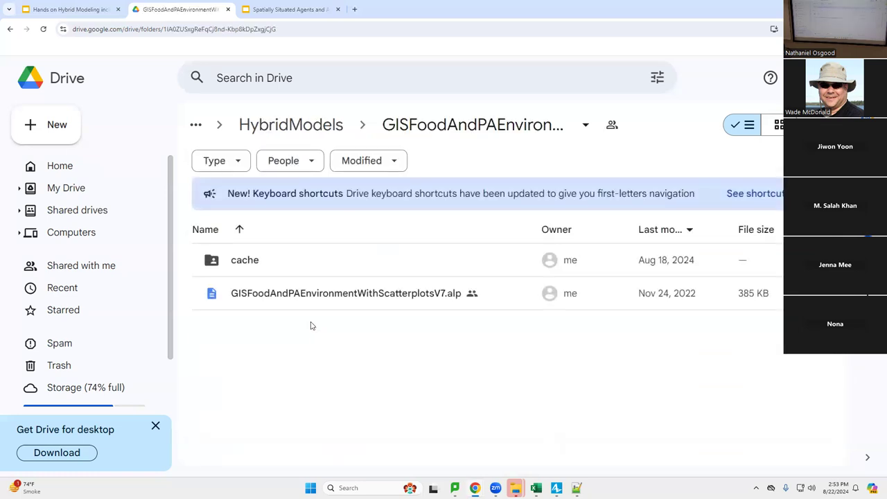
right_click(309, 298)
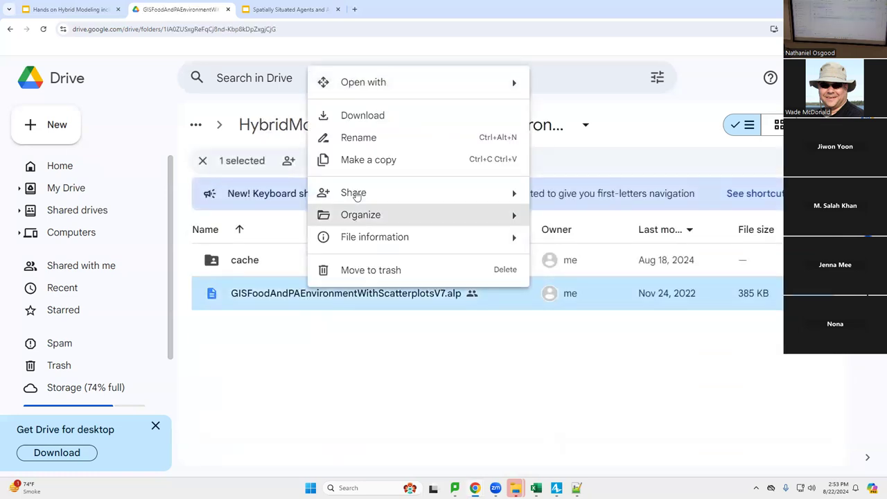
left_click(363, 115)
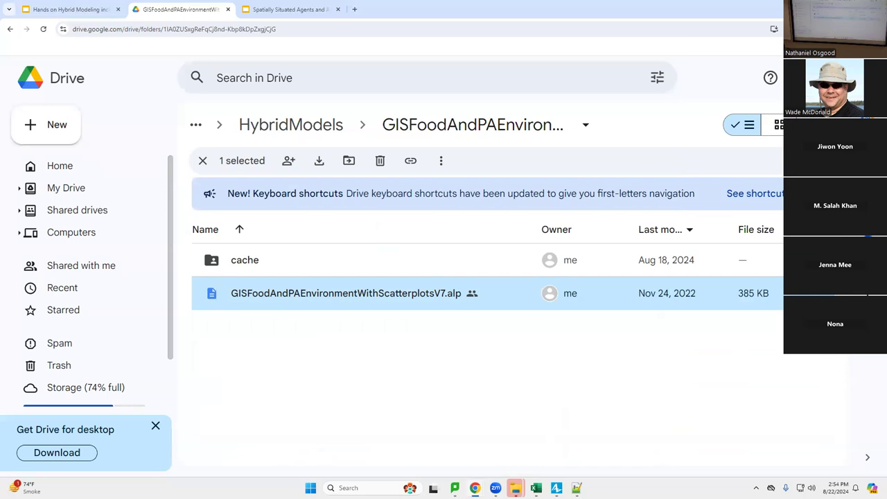
- Open the downloaded GISFoodAndPAEnvironmentWithScatterplotsV7.alp from Downloads in AnyLogic
key("alt+Tab")
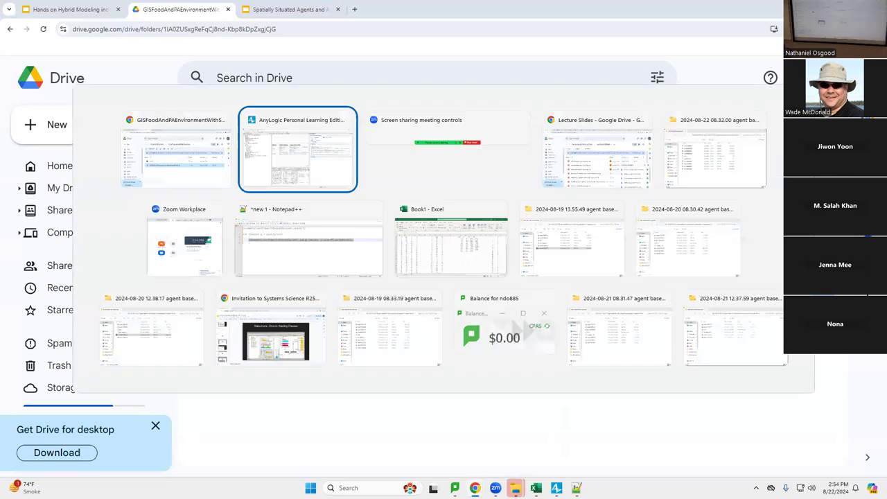
key("ctrl+o")
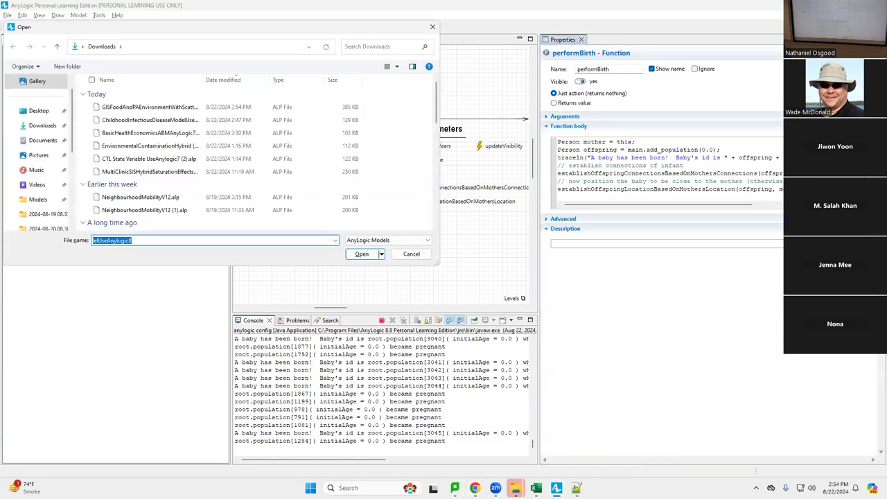
double_click(118, 107)
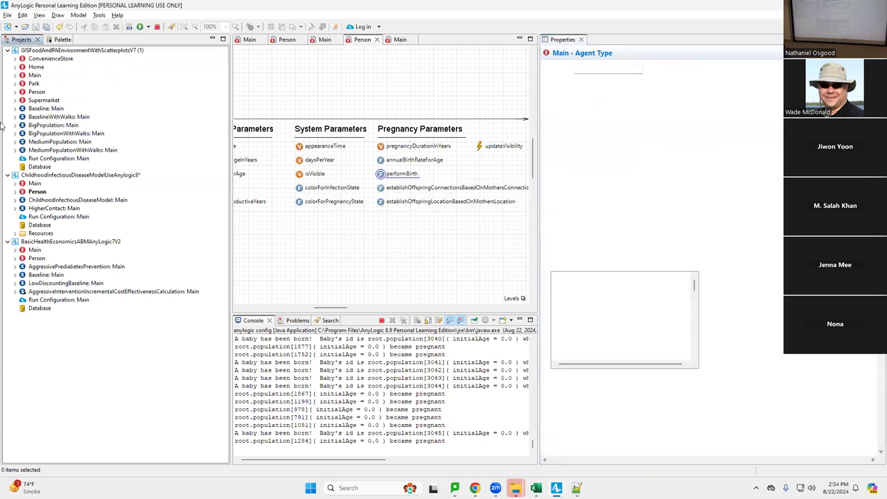
- Run the Baseline: Main experiment
left_click(44, 108)
right_click(44, 108)
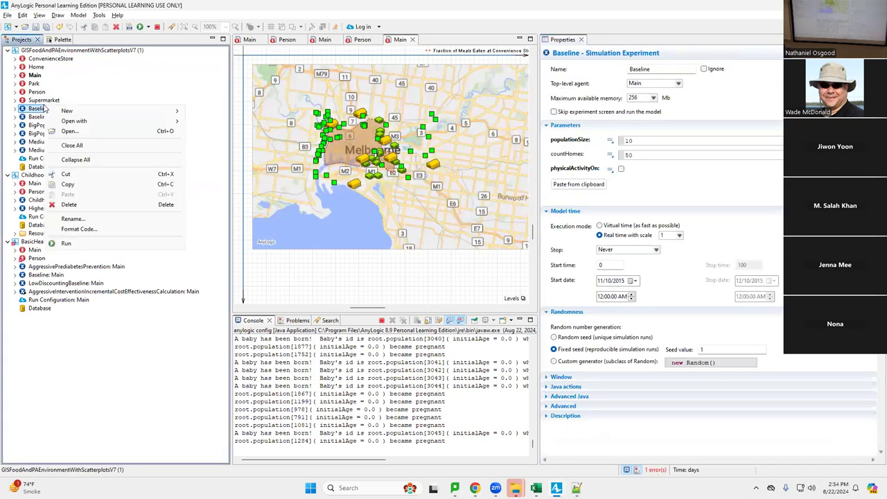
left_click(93, 244)
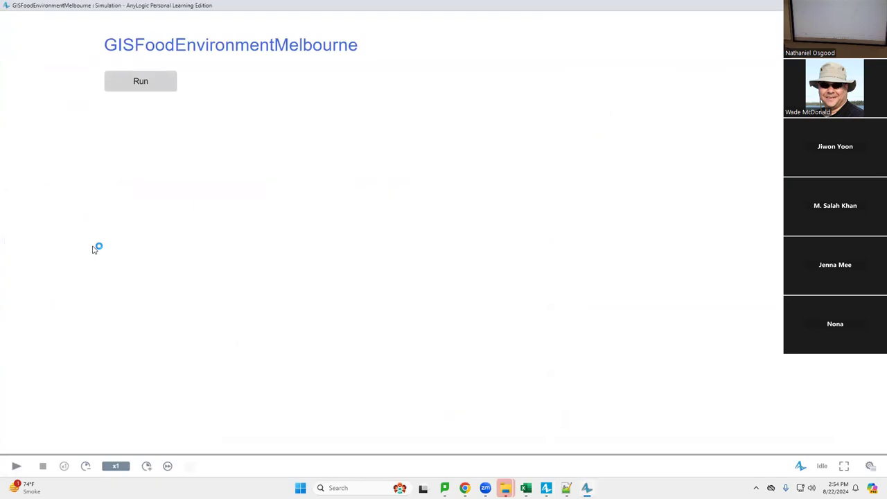
- Start the Melbourne food-environment simulation and zoom into the central city map
left_click(155, 82)
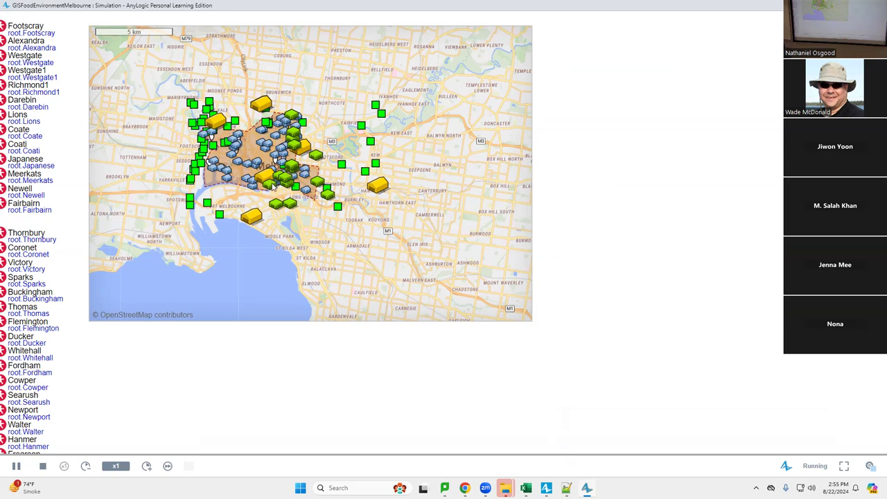
scroll(250, 174, "up", 3)
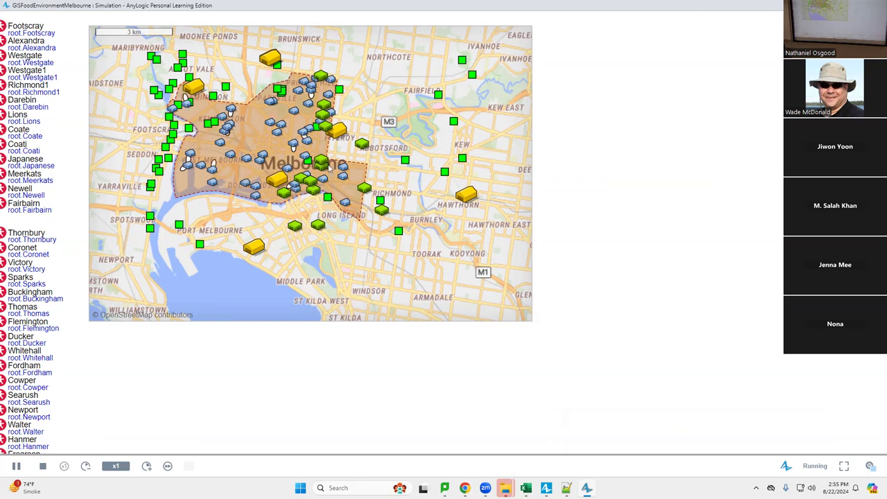
scroll(323, 164, "up", 1)
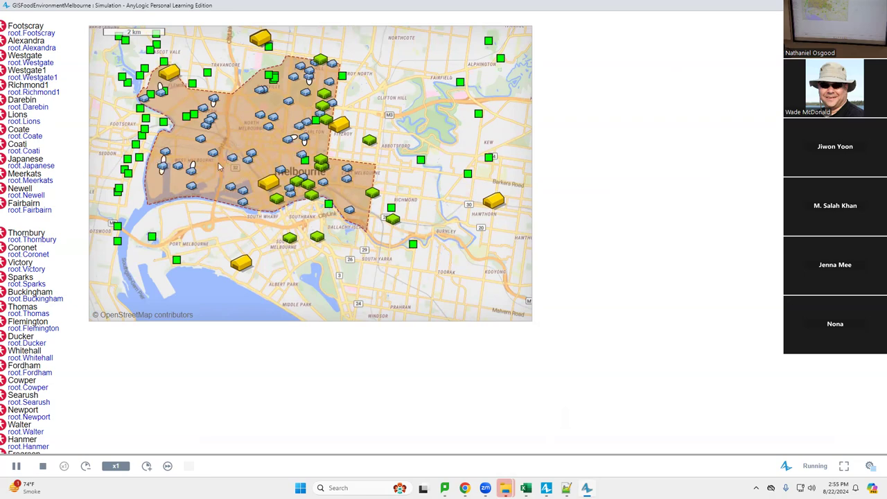
- Return to the AnyLogic editor and select the Person agent type
key("super+Tab")
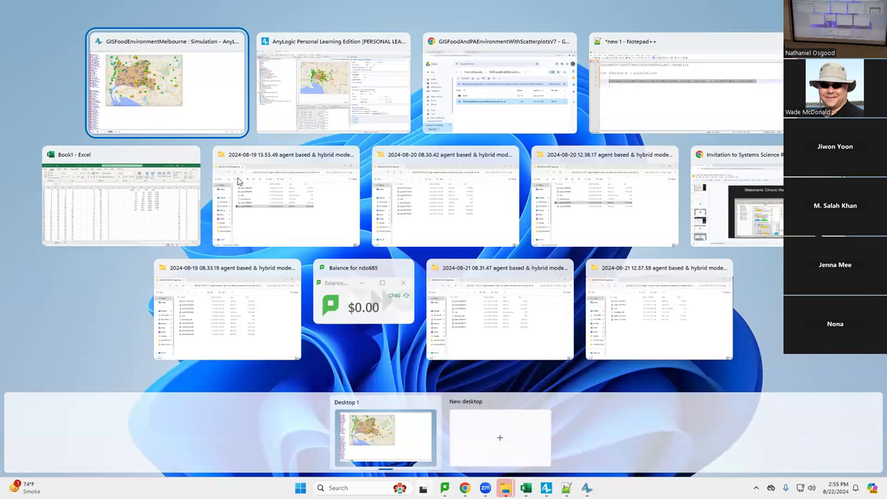
key("Escape")
key("alt+Tab")
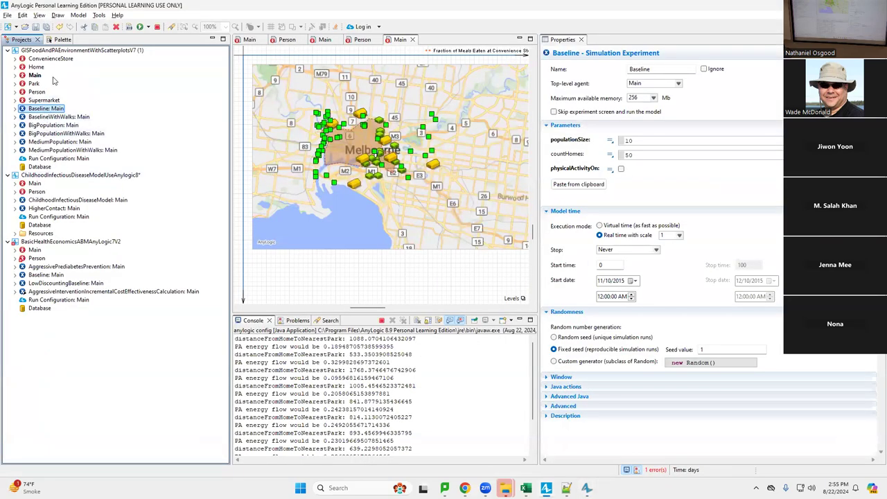
left_click(37, 91)
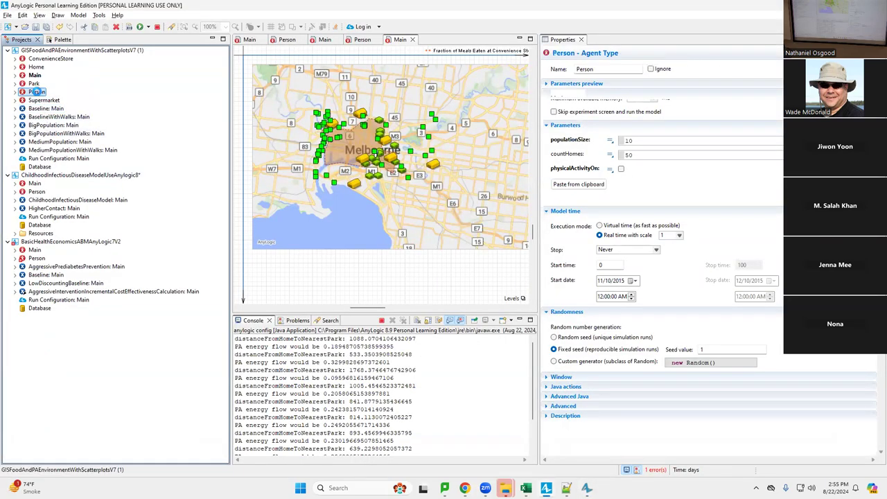
- Open the Person diagram maximized and browse its weightInKg stock-and-flow, statechart and eatMeal flowchart
double_click(37, 92)
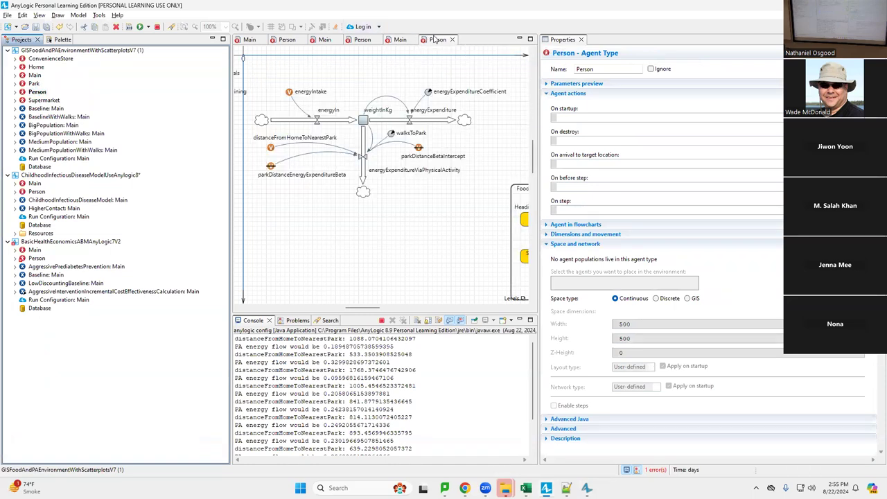
double_click(435, 39)
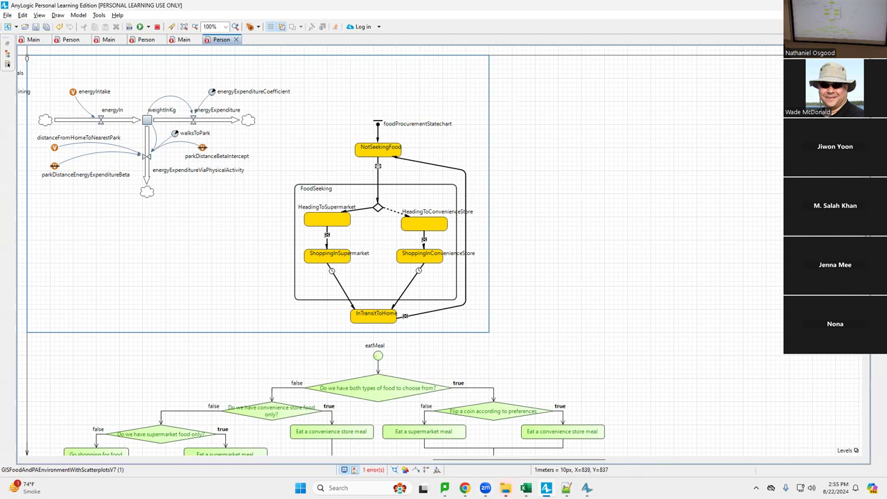
left_click_drag(465, 460, 377, 469)
scroll(430, 303, "down", 2)
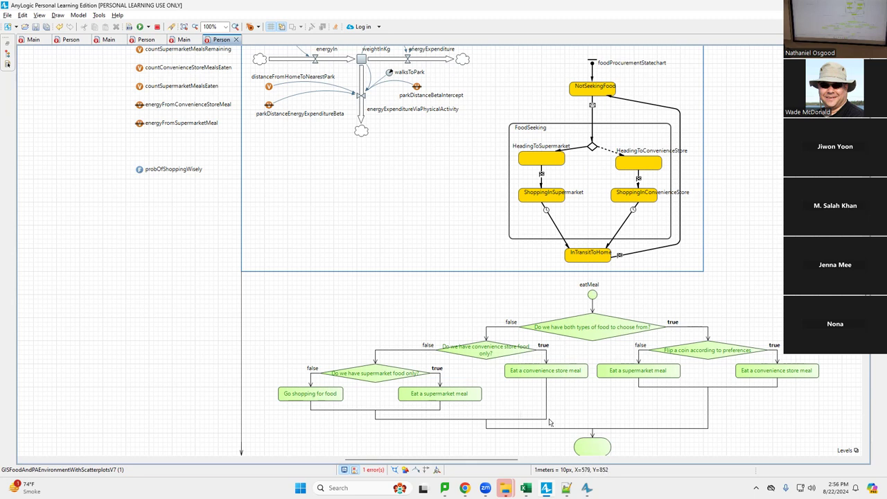
scroll(464, 285, "up", 5)
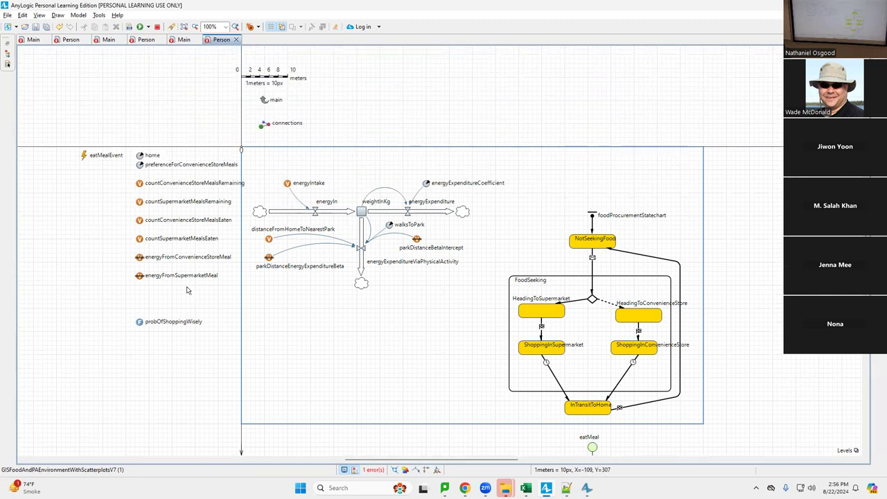
- Point out the convenience-store and supermarket meal count variables
left_click(139, 220)
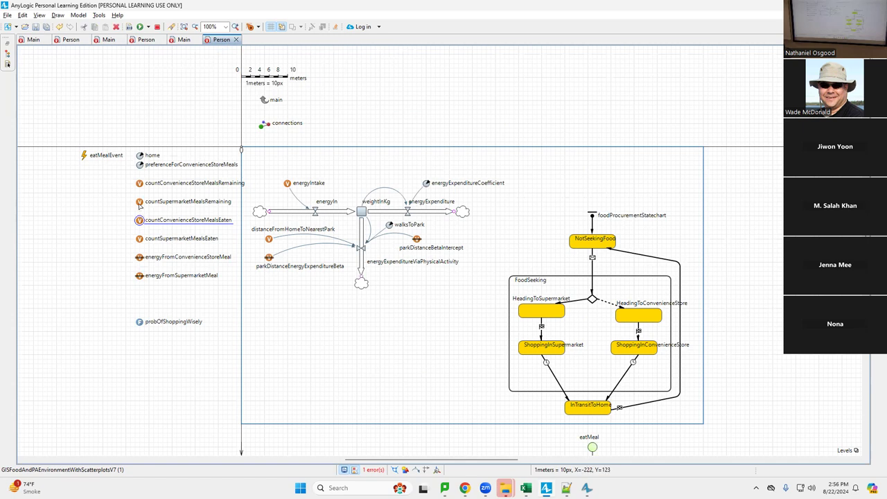
left_click(140, 202)
left_click(143, 184)
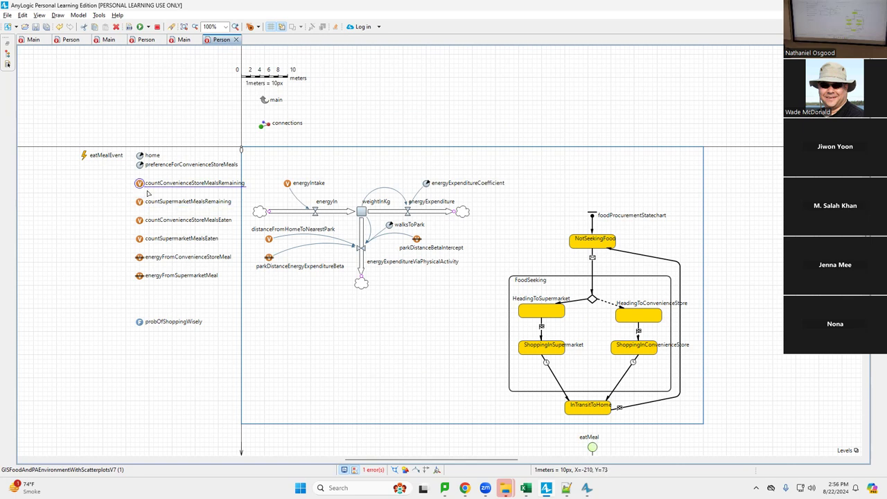
scroll(261, 274, "down", 5)
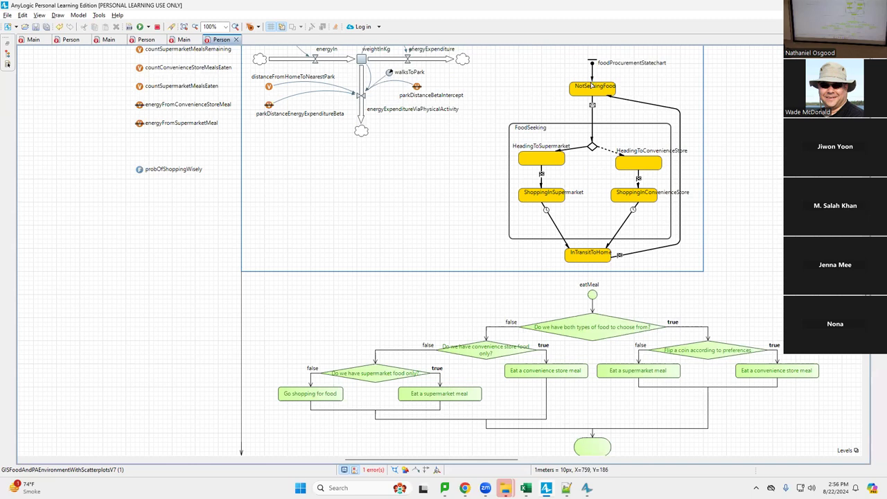
- Walk through the statechart's start and store transitions, then restore the normal panel layout
left_click(593, 86)
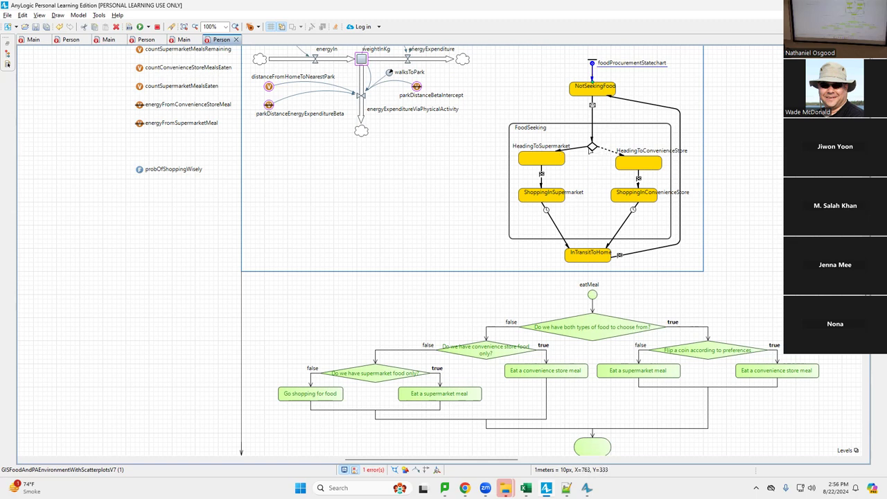
left_click(589, 149)
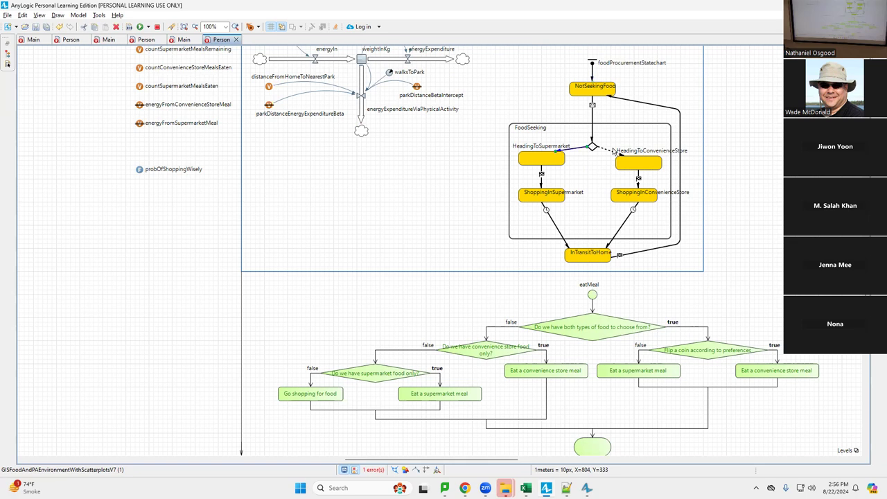
left_click(612, 151)
left_click(608, 151)
double_click(221, 40)
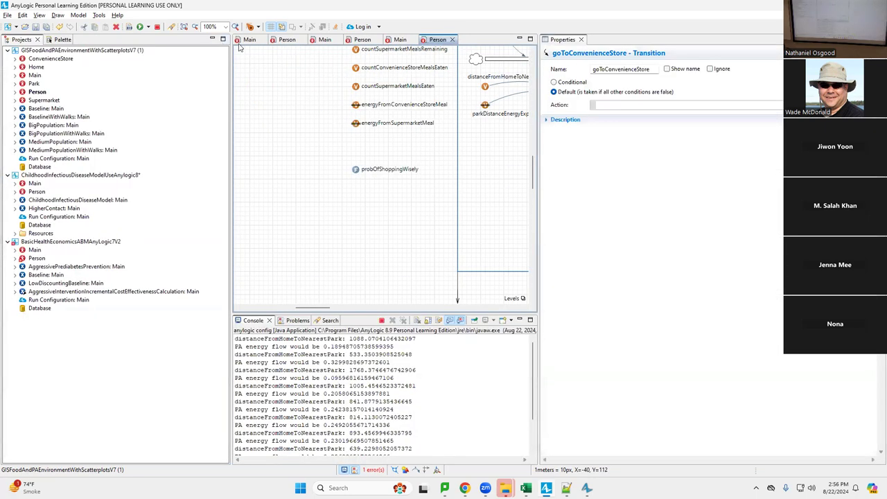
- Open probOfShoppingWisely from the goToSupermarket condition and highlight its preference term
left_click_drag(323, 308, 412, 319)
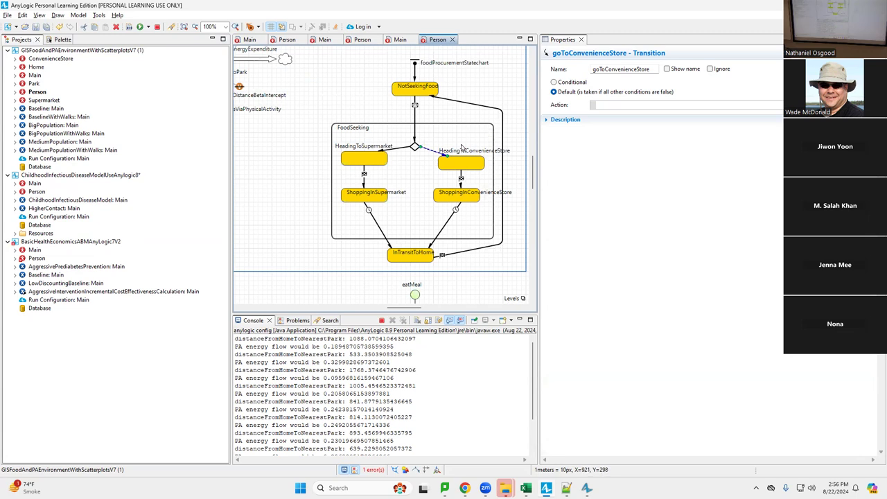
left_click(399, 150)
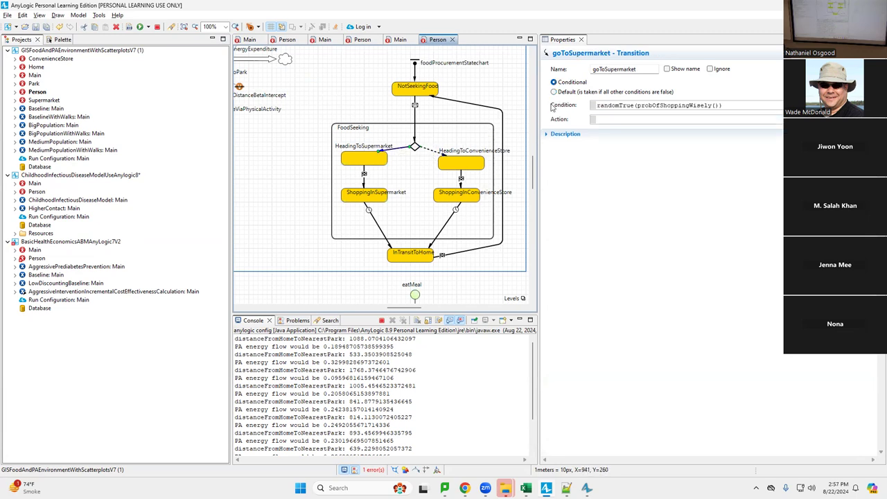
left_click(662, 105)
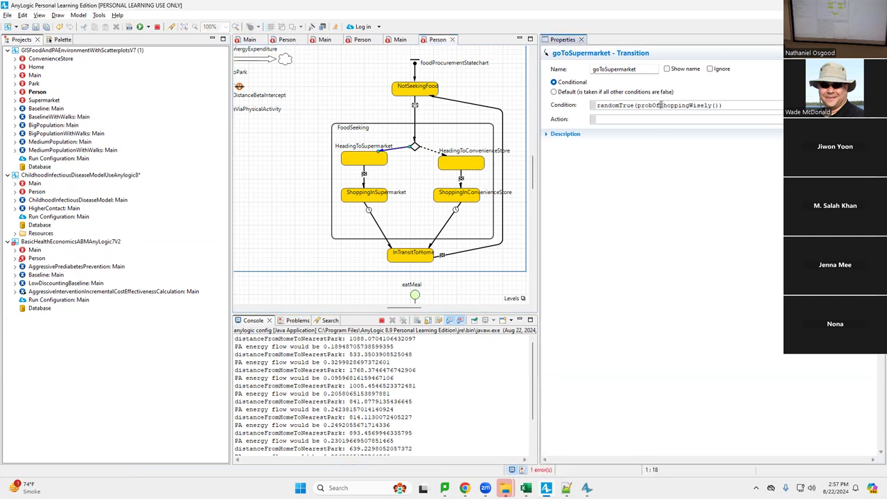
left_click(662, 105, "ctrl")
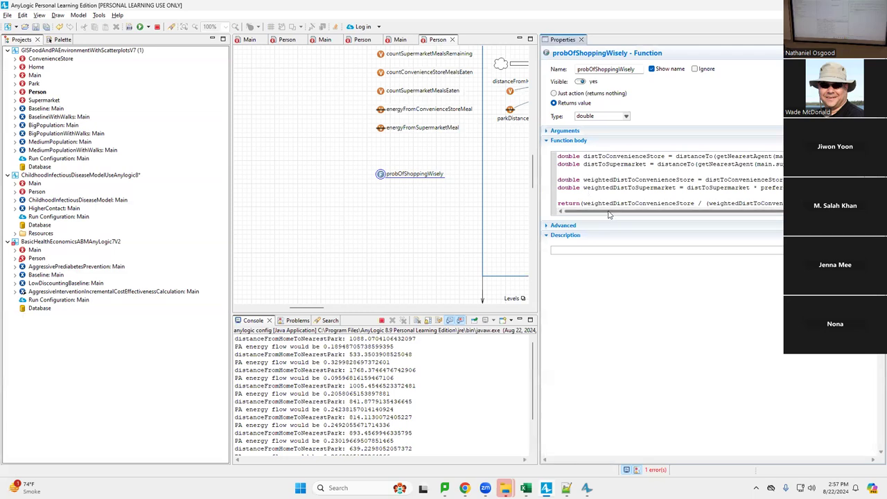
left_click_drag(613, 215, 672, 218)
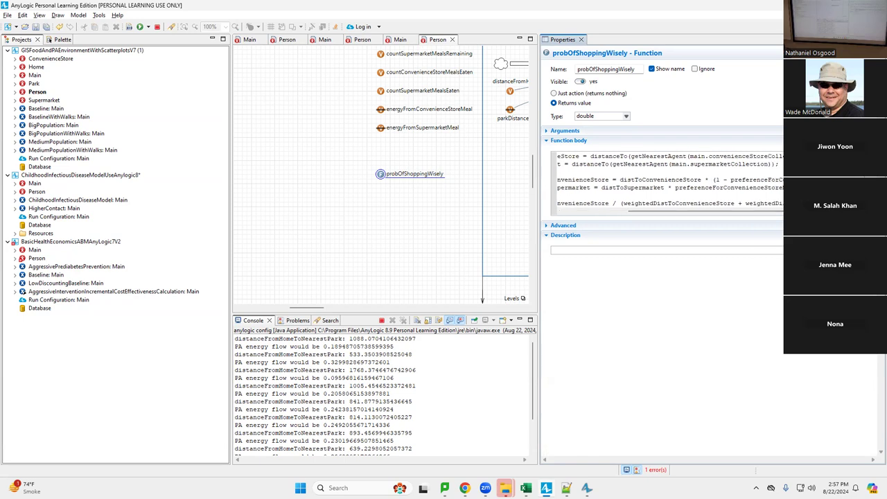
double_click(757, 180)
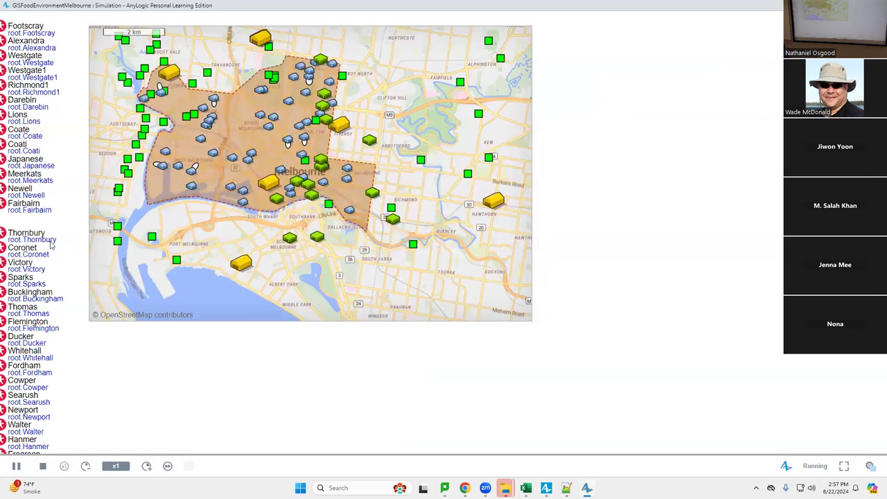
- Speed the simulation up to x10, glancing back at the model editor
left_click(147, 466)
key("alt+Tab")
scroll(407, 257, "up", 2)
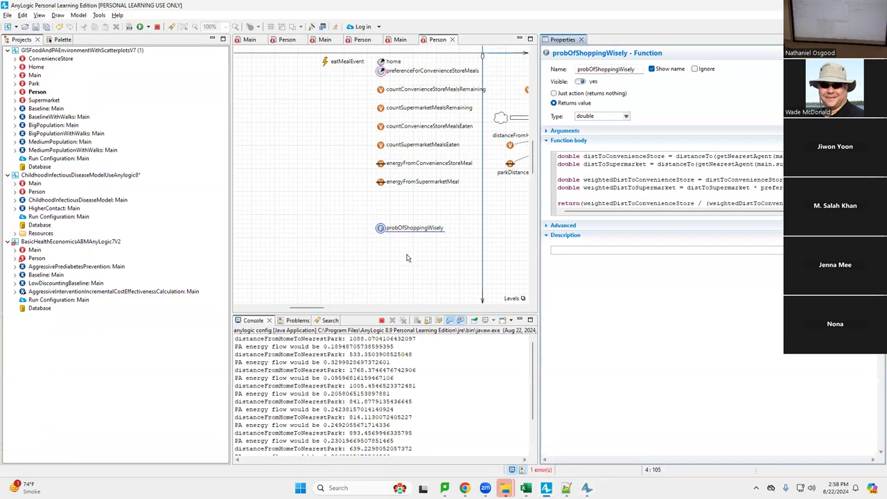
left_click_drag(312, 307, 369, 313)
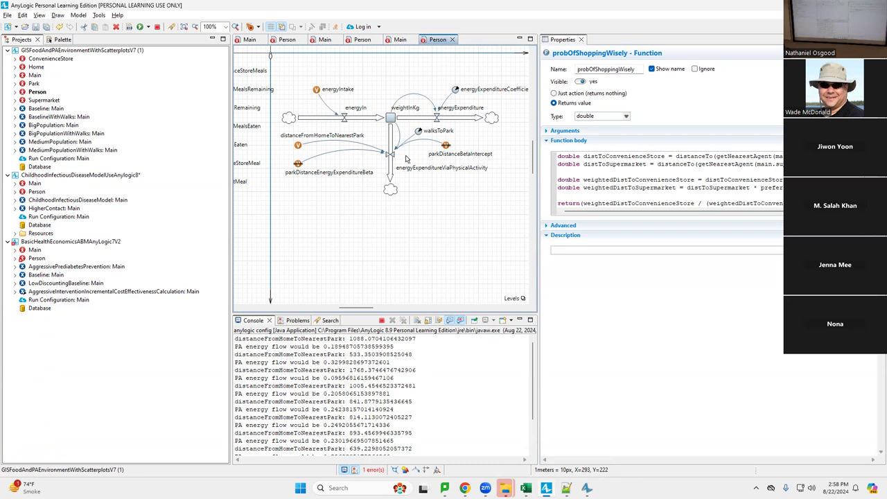
key("alt+Tab")
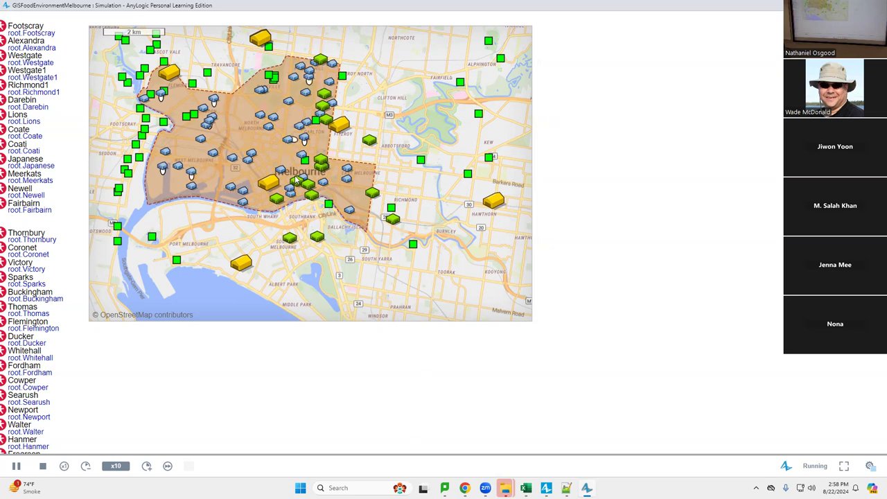
key("alt+Tab")
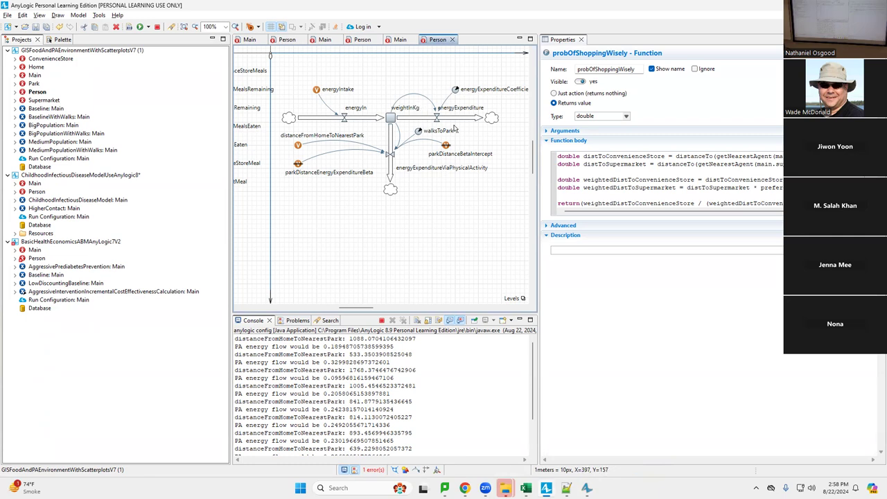
key("alt+Tab")
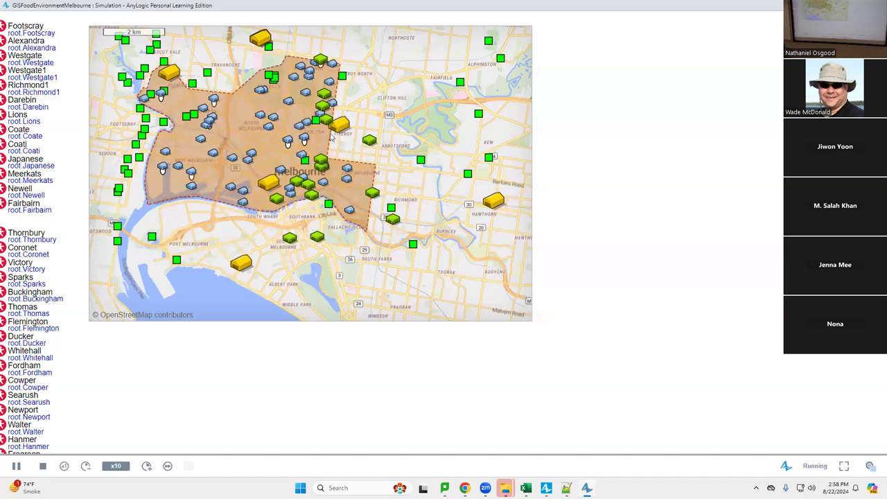
- Switch to virtual time and pan up to the convenience-store meal fraction vs weight scatterplot
left_click(167, 466)
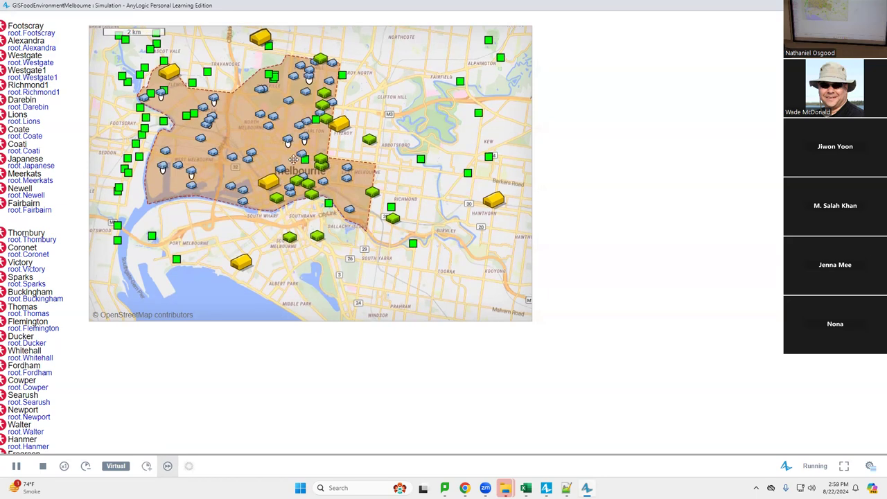
left_click_drag(234, 61, 248, 80)
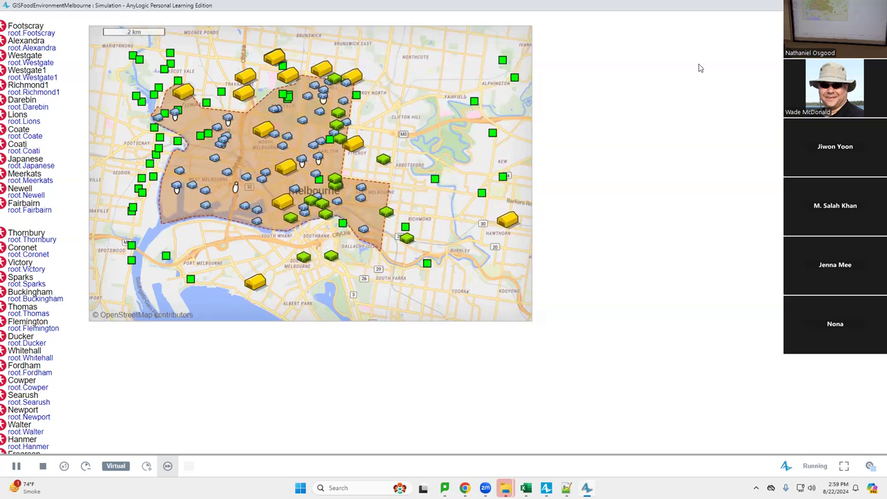
left_click_drag(697, 148, 498, 434)
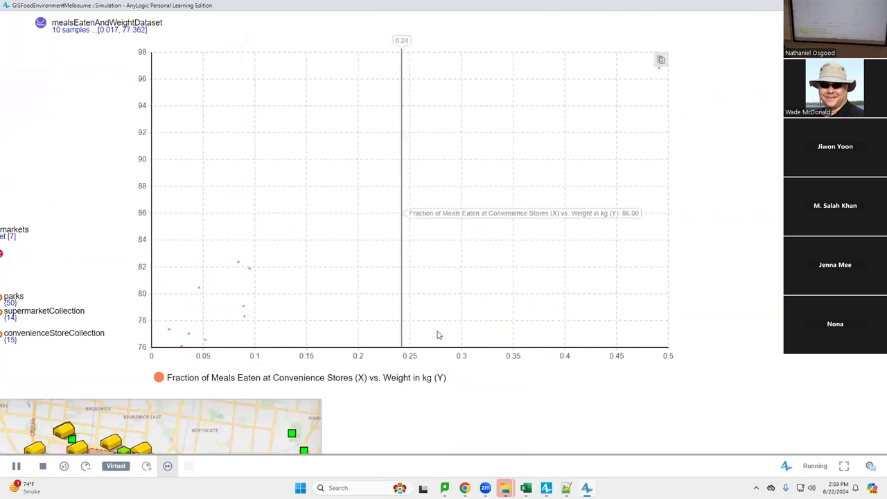
- Flip between the running scatterplot and the model editor, ending in the editor
key("alt+Tab")
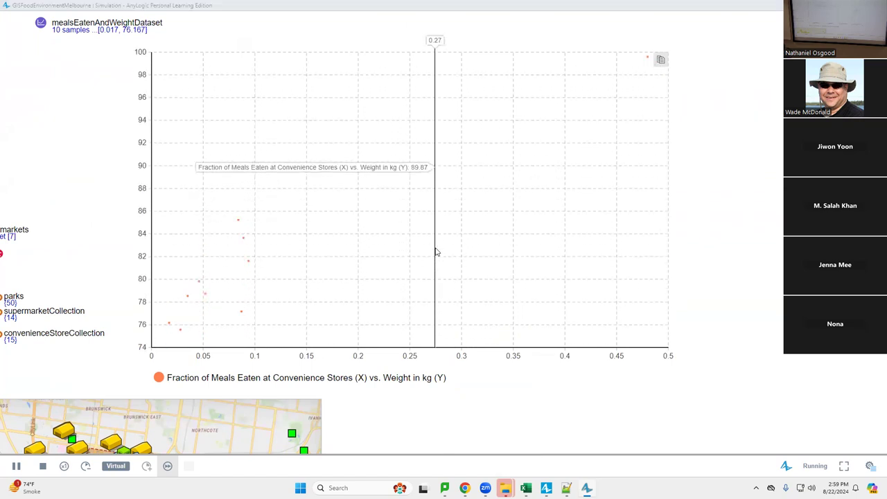
key("alt+Tab")
key("alt+Tab")
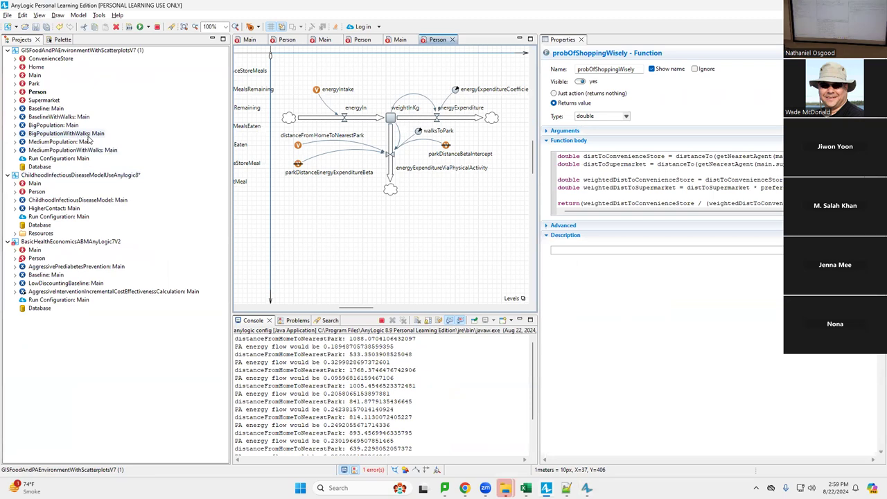
key("alt+Tab")
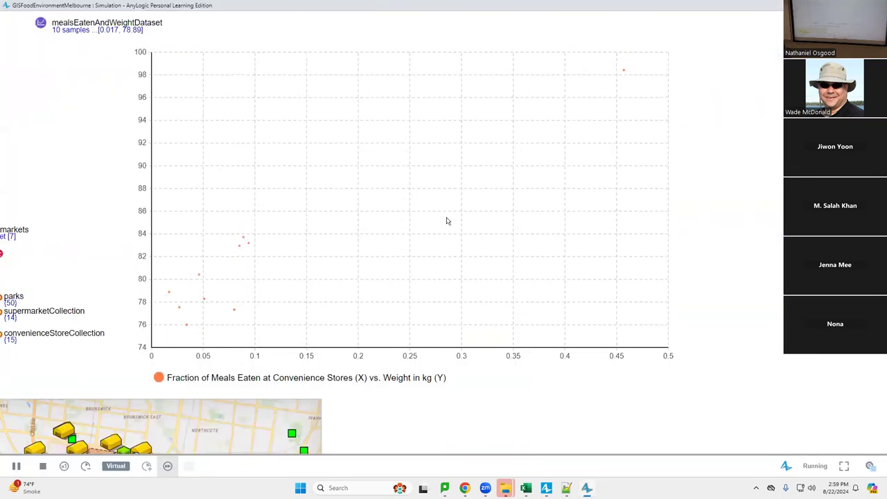
key("alt+Tab")
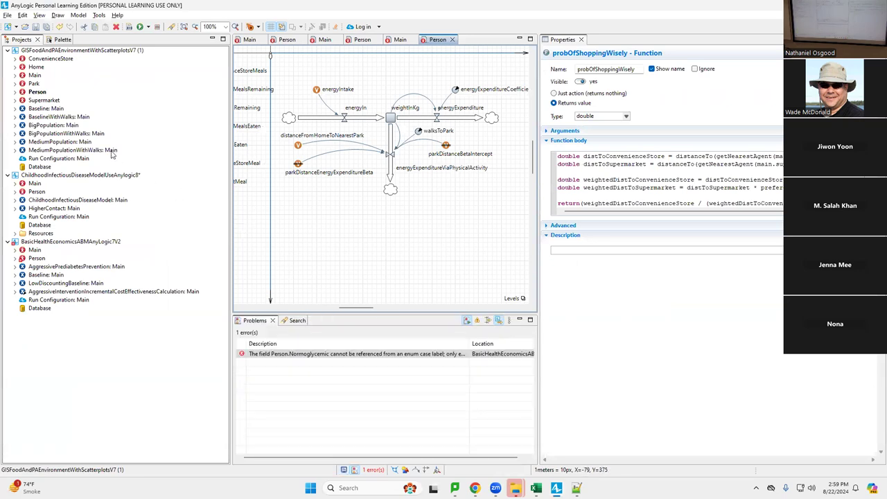
- Run BigPopulationWithWalks as fast as possible and reveal the charts and populations above the map
left_click(75, 133)
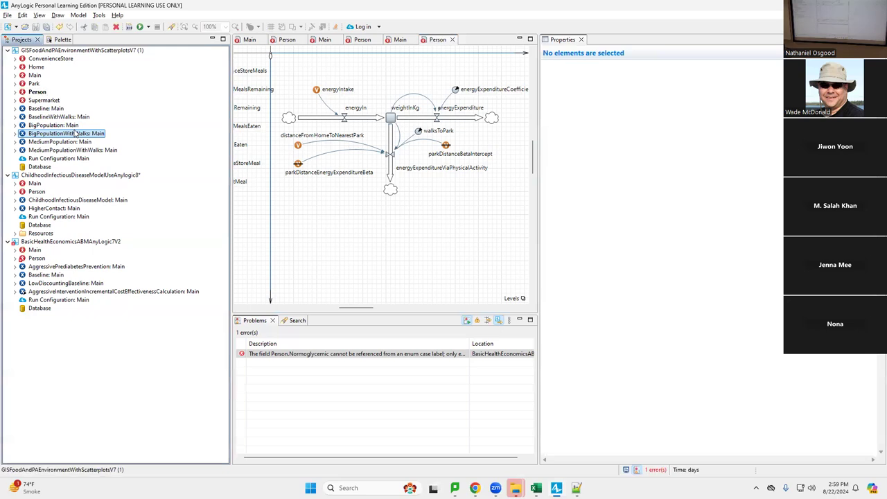
right_click(75, 133)
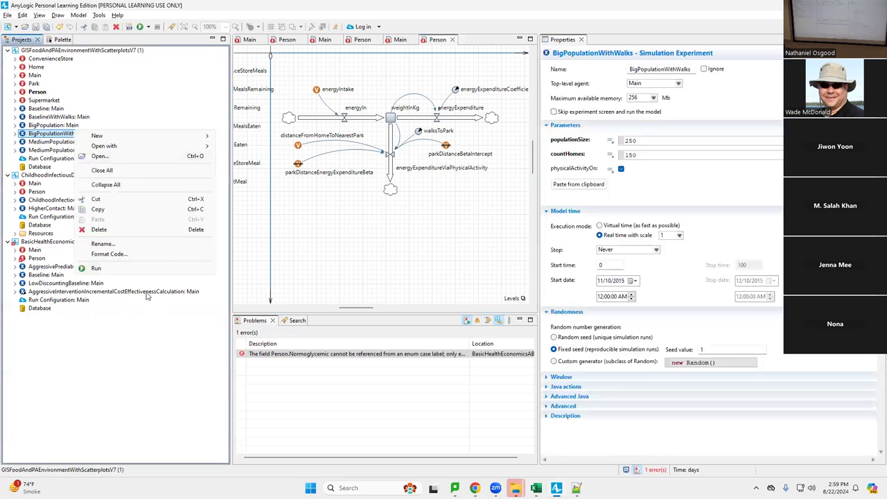
left_click(142, 269)
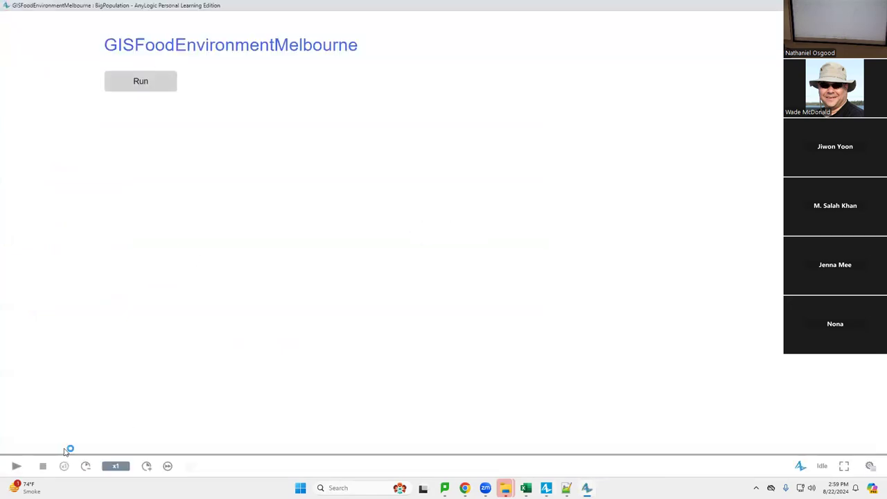
left_click(136, 86)
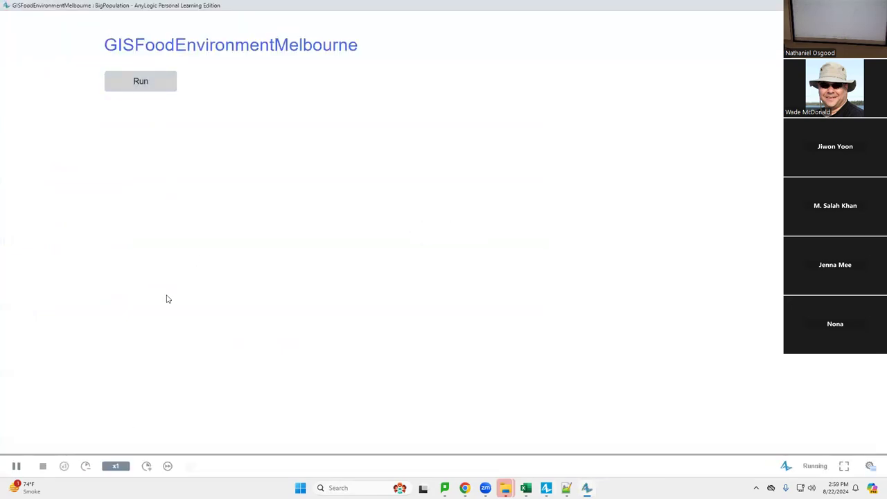
left_click(167, 466)
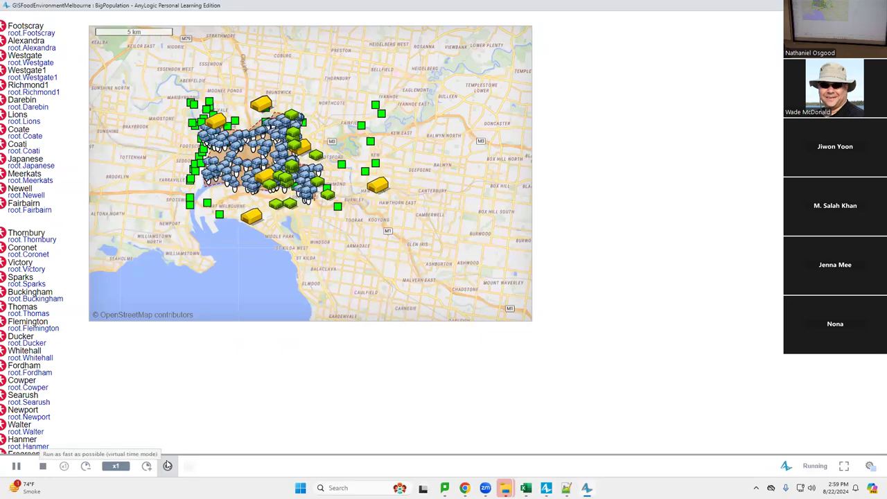
left_click_drag(564, 60, 543, 229)
left_click_drag(543, 192, 456, 267)
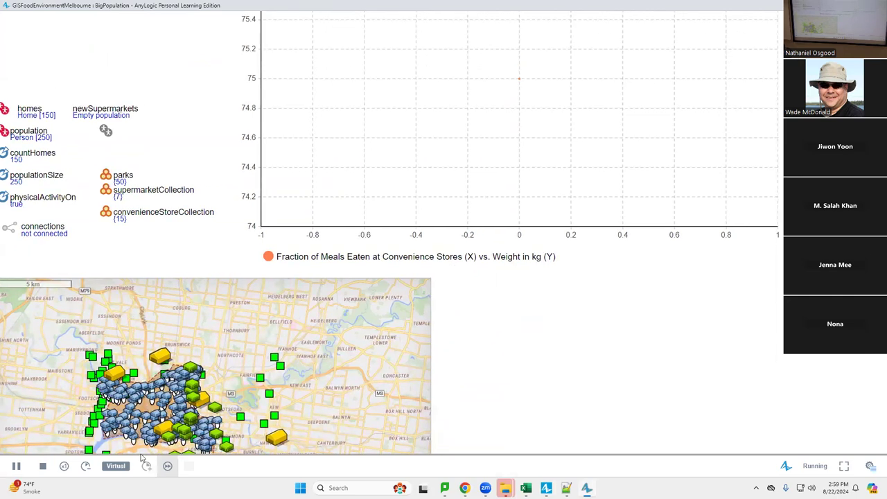
left_click(167, 467)
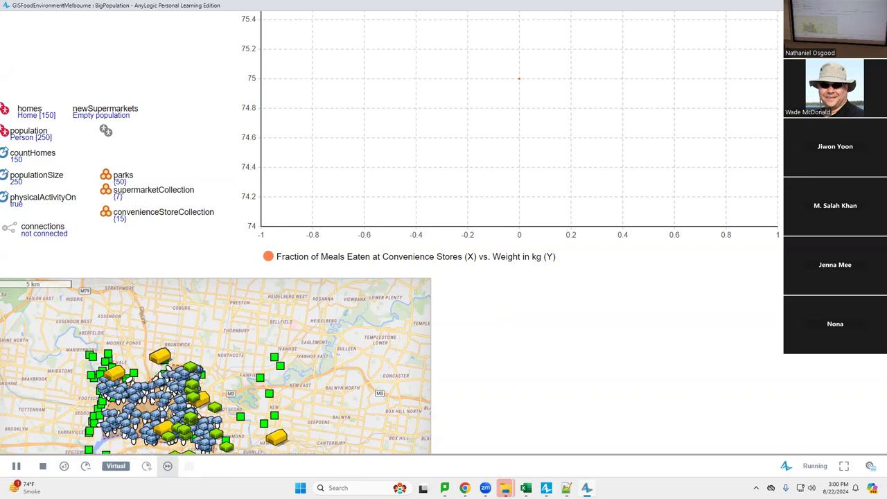
- Check the distanceFromHomeToNearestPark variable in the editor, then return to the simulation
key("alt+Tab")
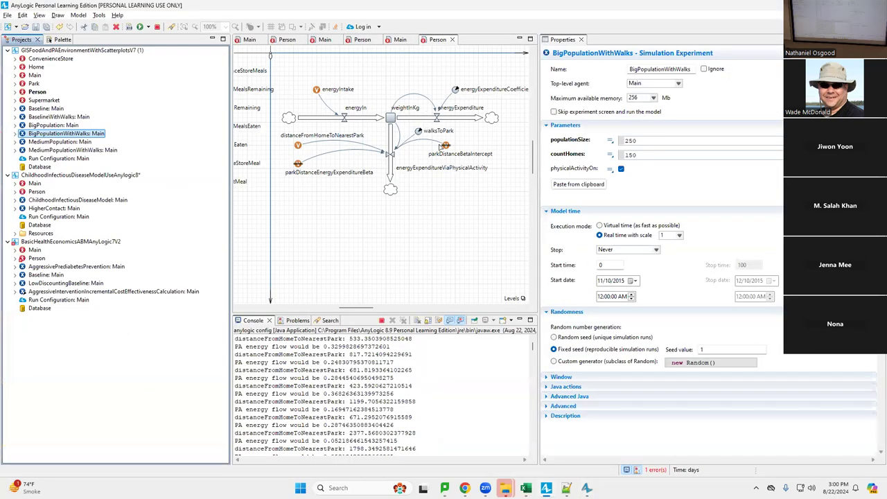
left_click(298, 145)
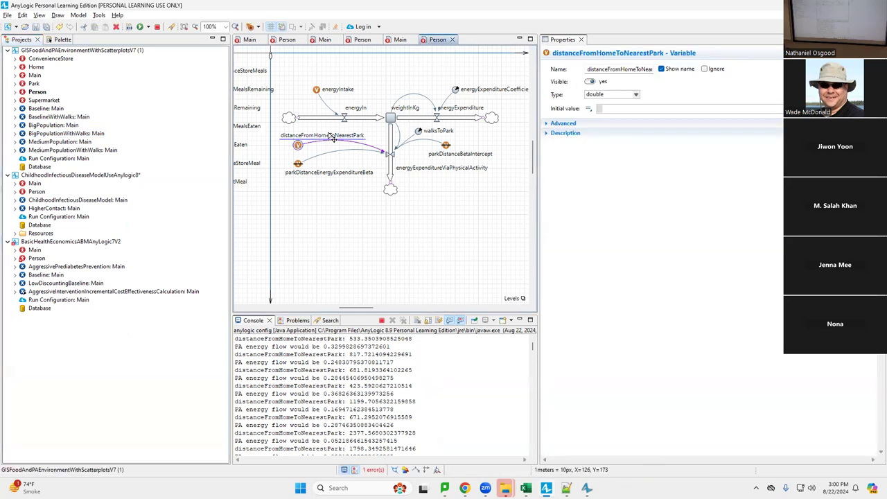
key("alt+Tab")
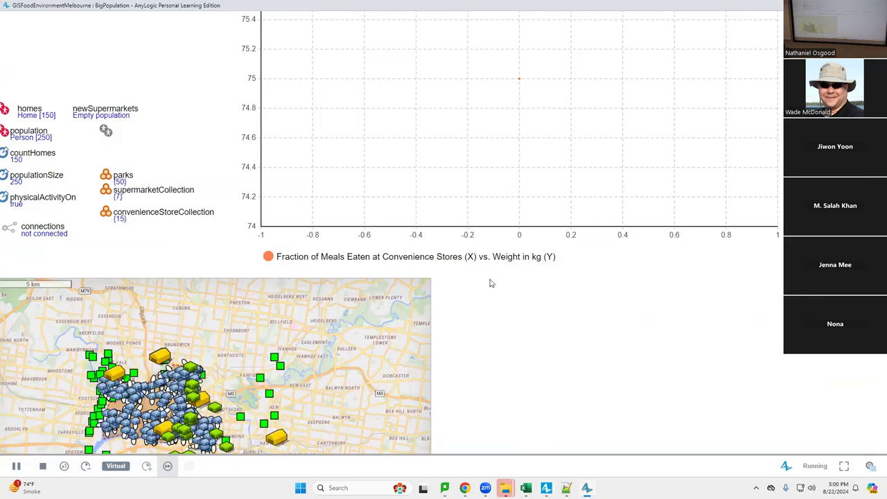
left_click_drag(497, 280, 449, 328)
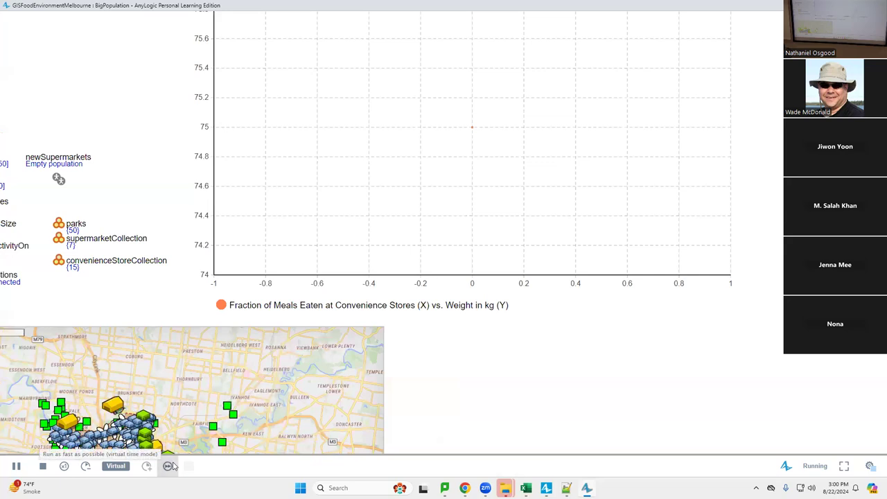
left_click(169, 465)
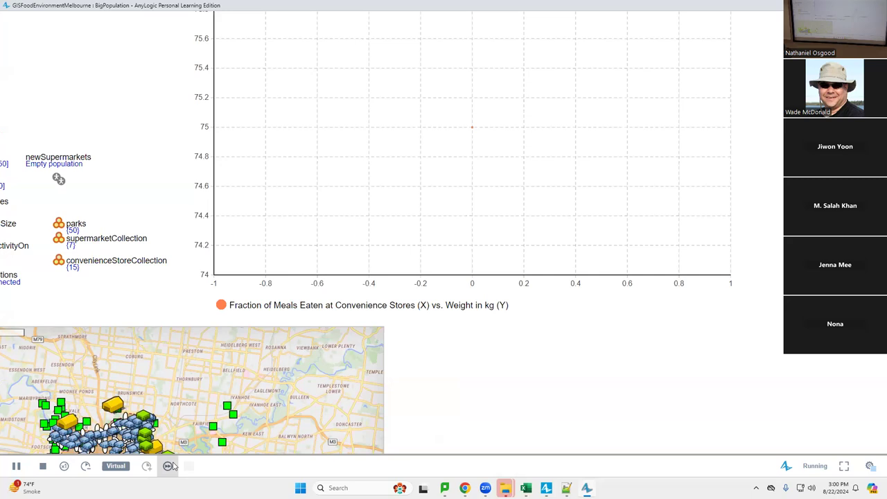
- Scroll and pan to read values on the distance-ratio scatterplot
left_click_drag(443, 333, 471, 232)
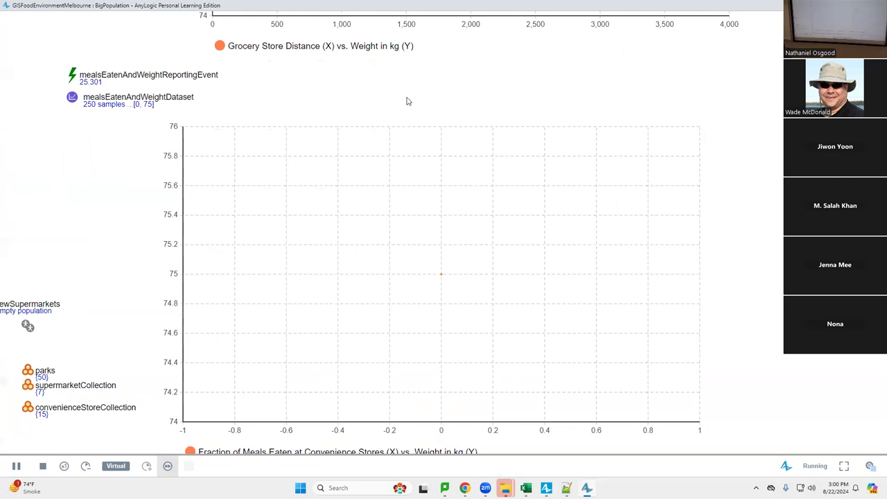
scroll(347, 422, "up", 5)
scroll(366, 180, "up", 5)
left_click_drag(376, 203, 368, 204)
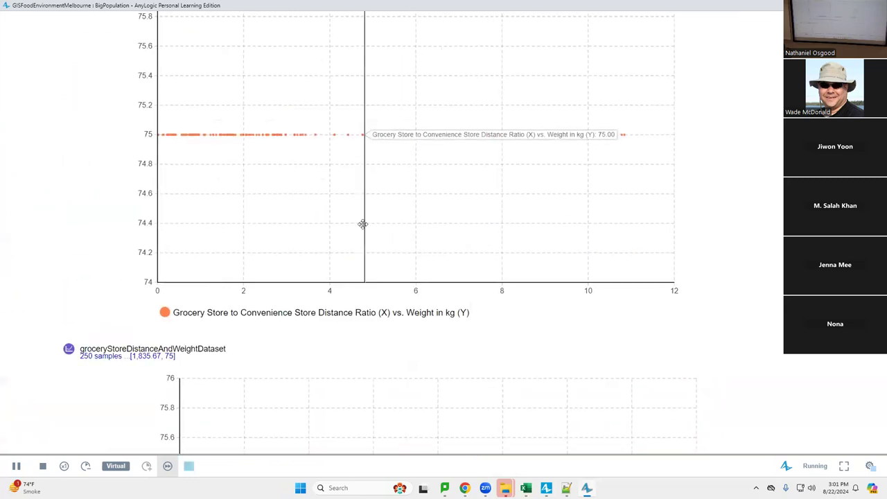
scroll(363, 224, "up", 5)
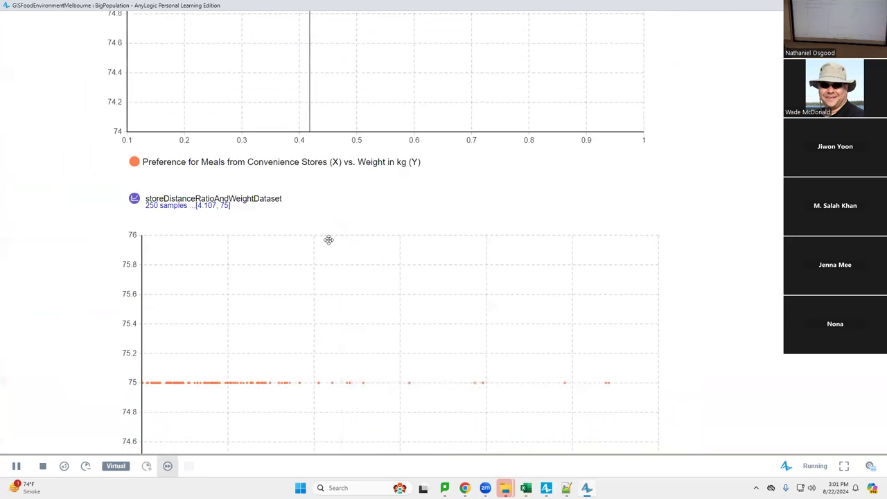
scroll(325, 333, "up", 5)
scroll(325, 331, "down", 5)
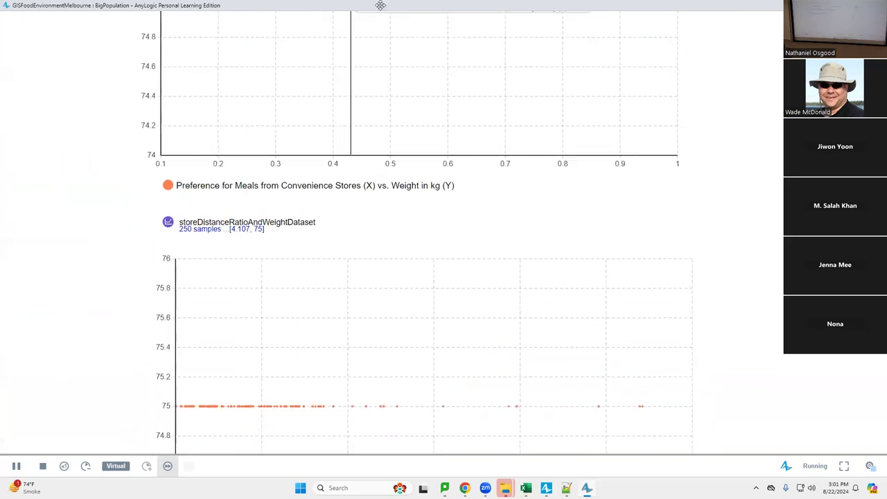
scroll(331, 291, "down", 3)
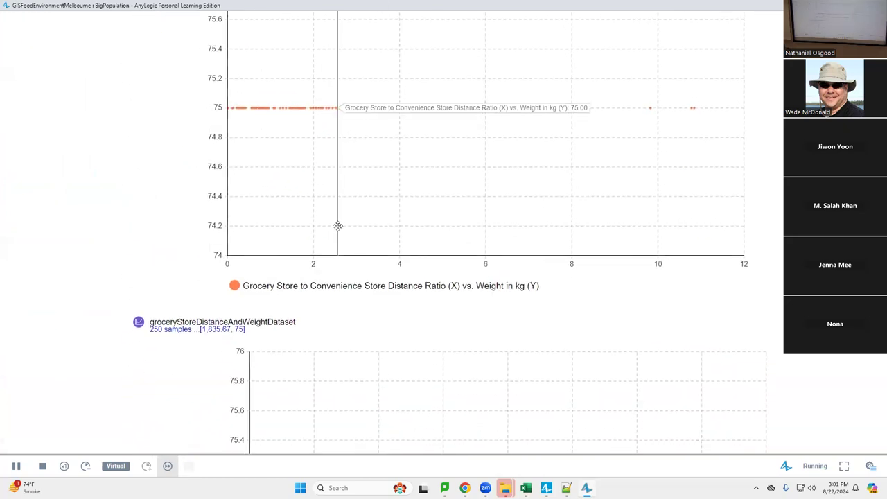
scroll(338, 226, "down", 5)
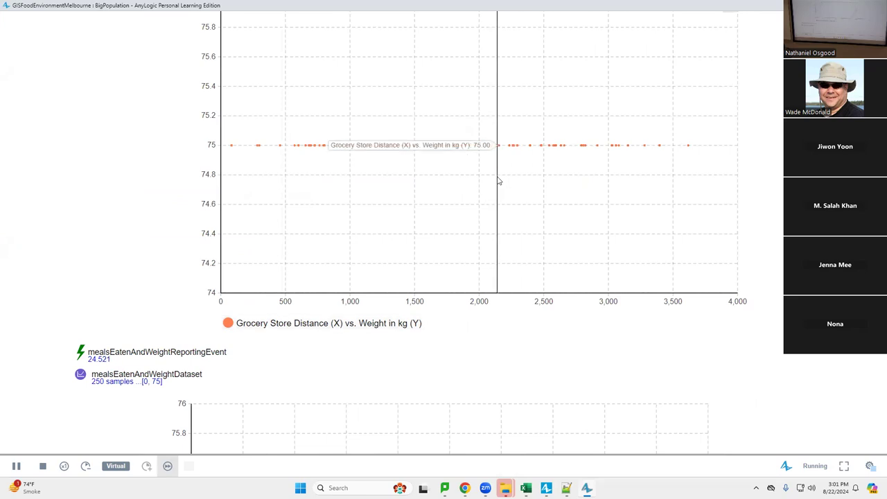
scroll(499, 183, "up", 5)
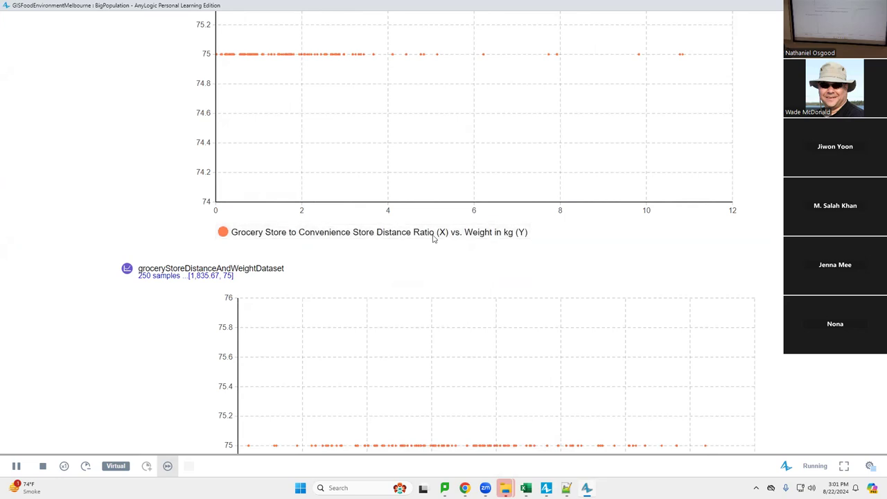
left_click_drag(433, 238, 422, 378)
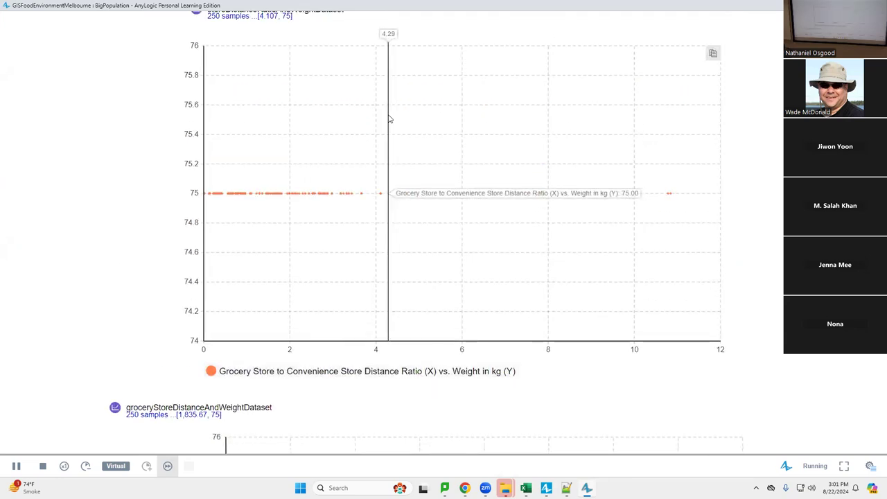
scroll(410, 352, "up", 5)
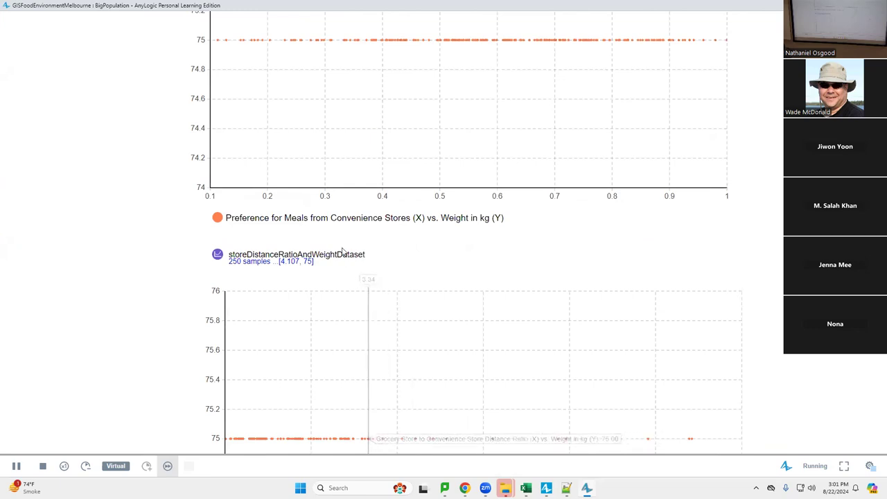
scroll(356, 311, "up", 5)
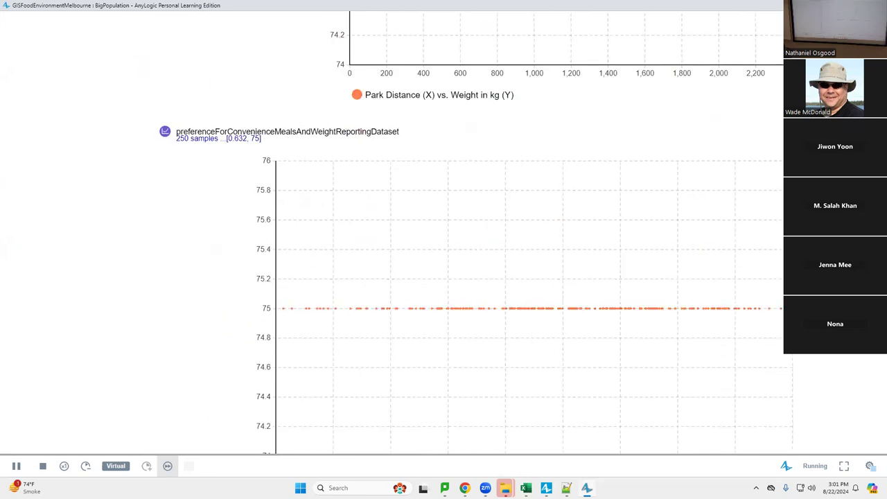
scroll(396, 234, "down", 8)
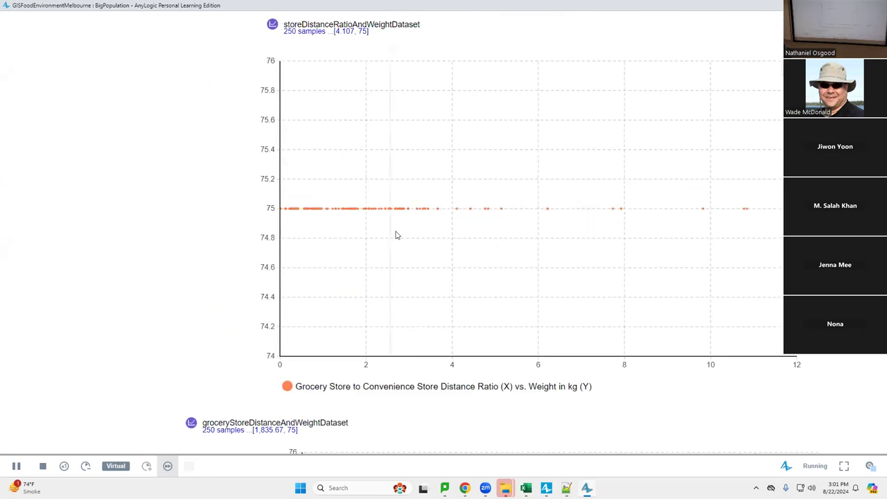
scroll(388, 201, "down", 6)
scroll(379, 182, "down", 8)
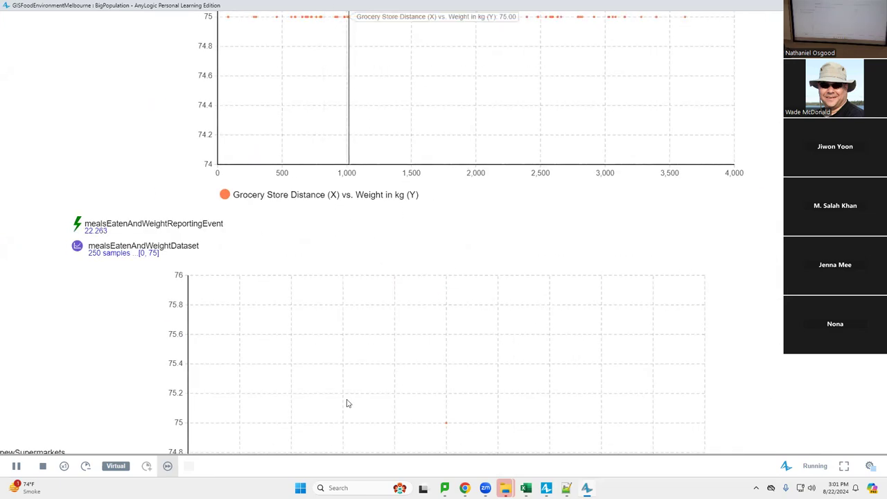
- Pan across the CBD, bay and northern suburbs, and the Grocery Store Distance and convenience-store meals charts
left_click_drag(354, 353, 406, 212)
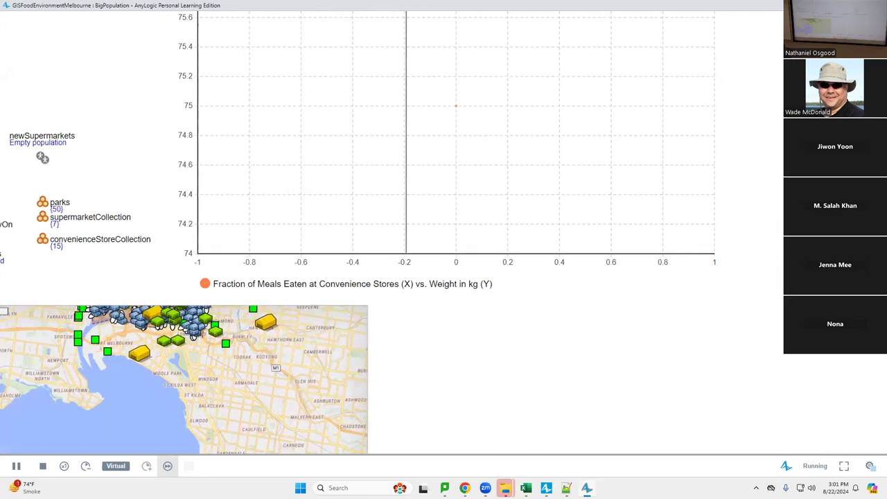
left_click_drag(397, 333, 389, 425)
left_click_drag(269, 423, 274, 474)
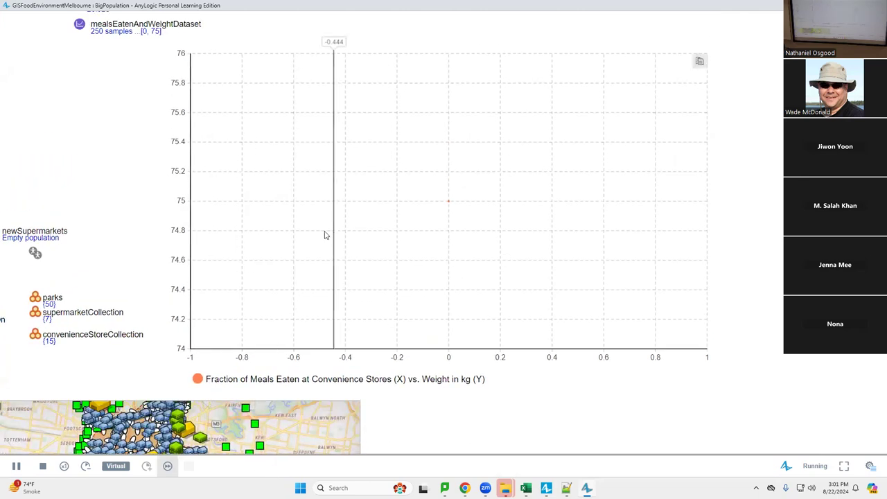
left_click_drag(142, 221, 165, 431)
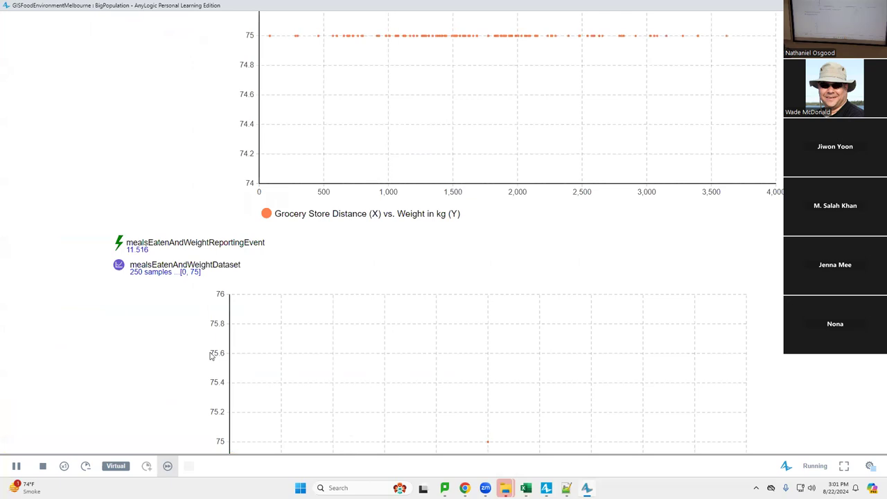
left_click_drag(191, 350, 278, 139)
left_click_drag(282, 362, 163, 389)
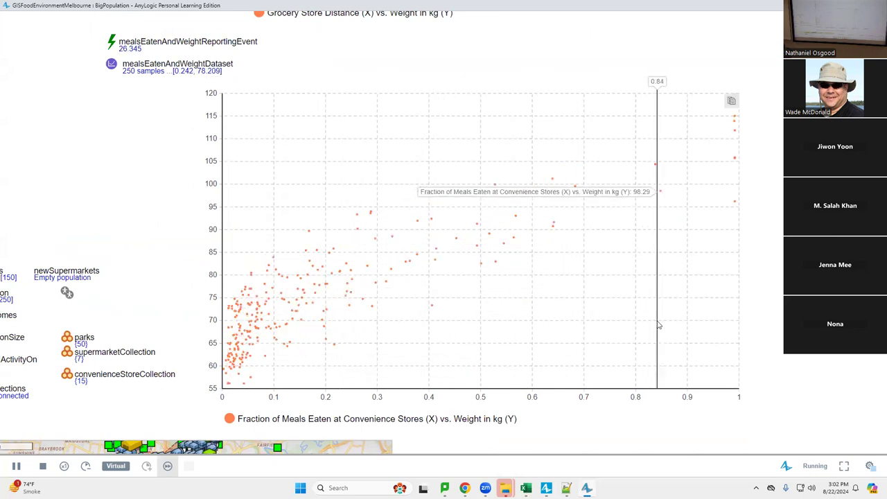
left_click_drag(799, 157, 759, 116)
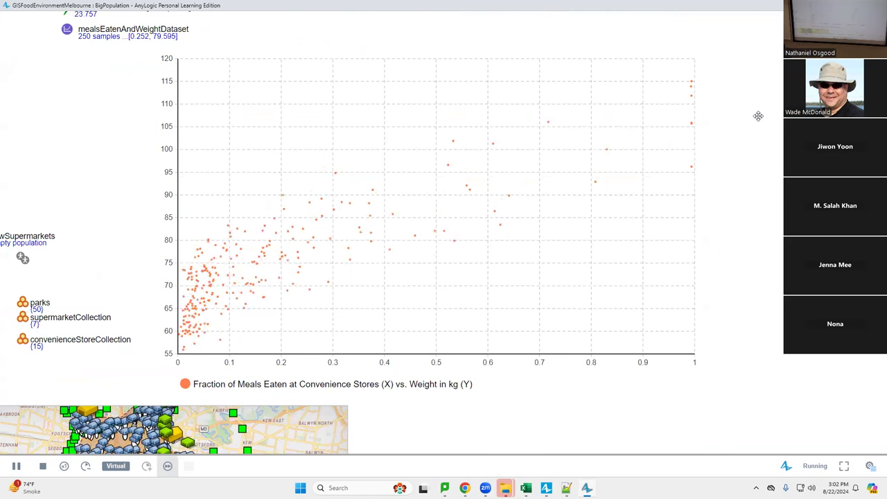
left_click_drag(707, 155, 580, 412)
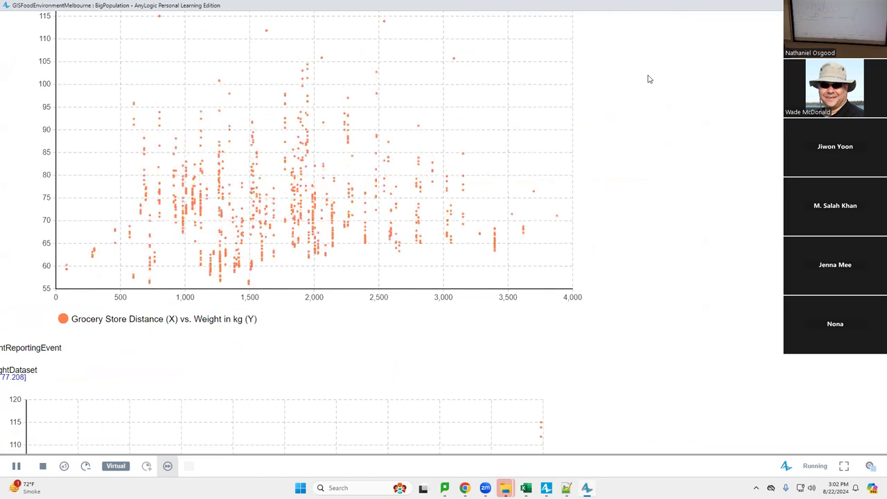
left_click_drag(648, 79, 527, 174)
left_click_drag(666, 164, 723, 182)
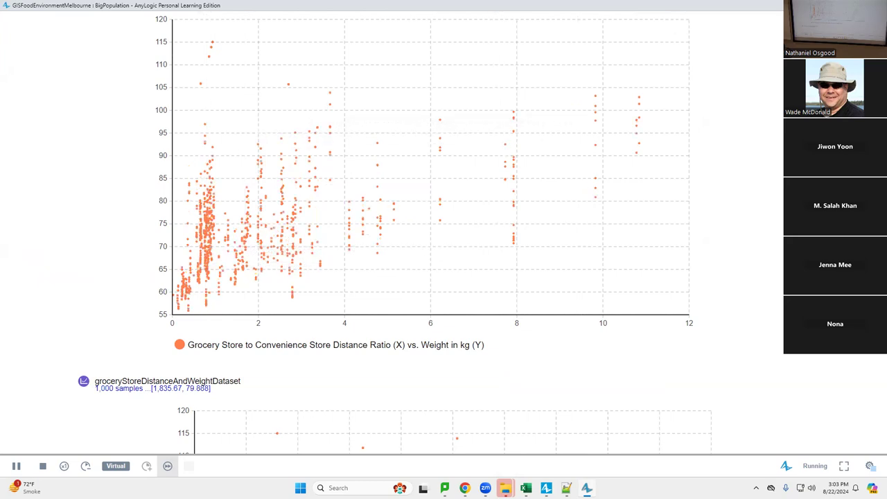
scroll(416, 236, "up", 2)
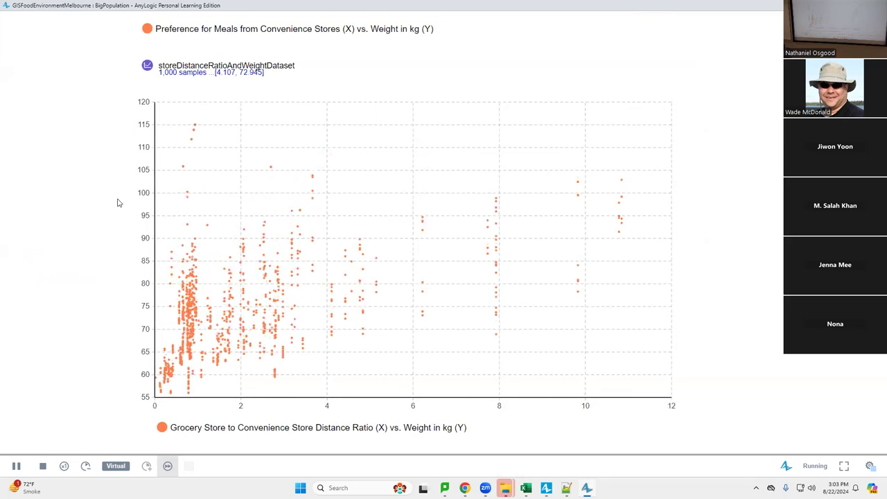
scroll(190, 284, "up", 6)
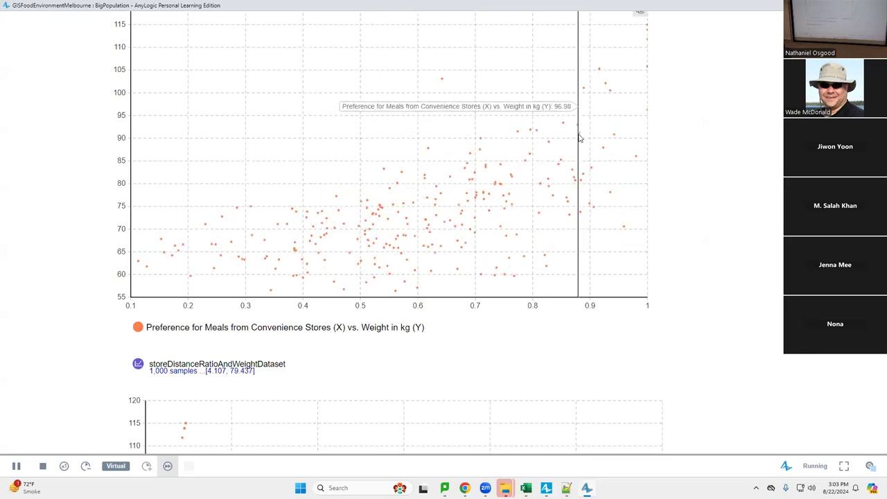
left_click_drag(774, 79, 637, 430)
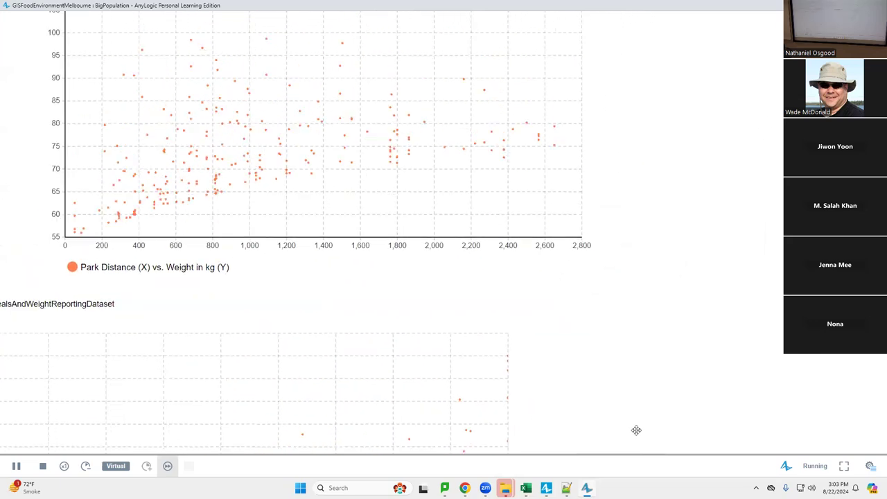
left_click_drag(742, 105, 755, 260)
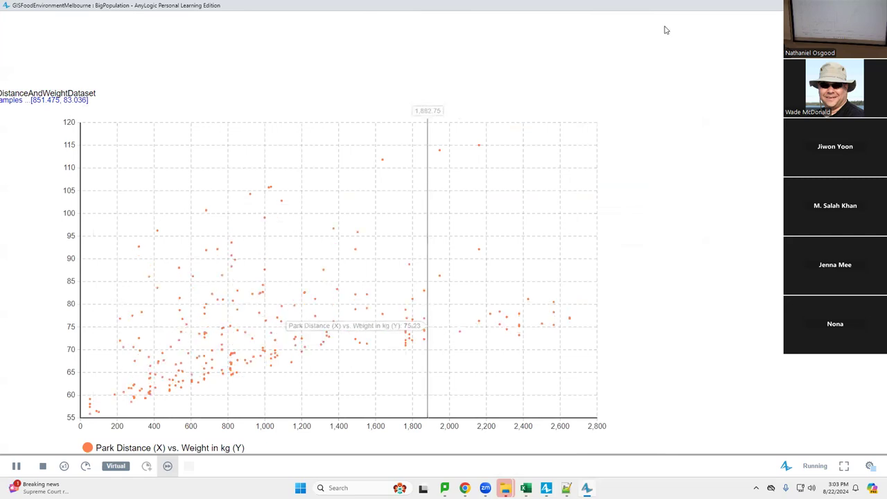
left_click_drag(689, 254, 689, 28)
left_click_drag(612, 314, 617, 97)
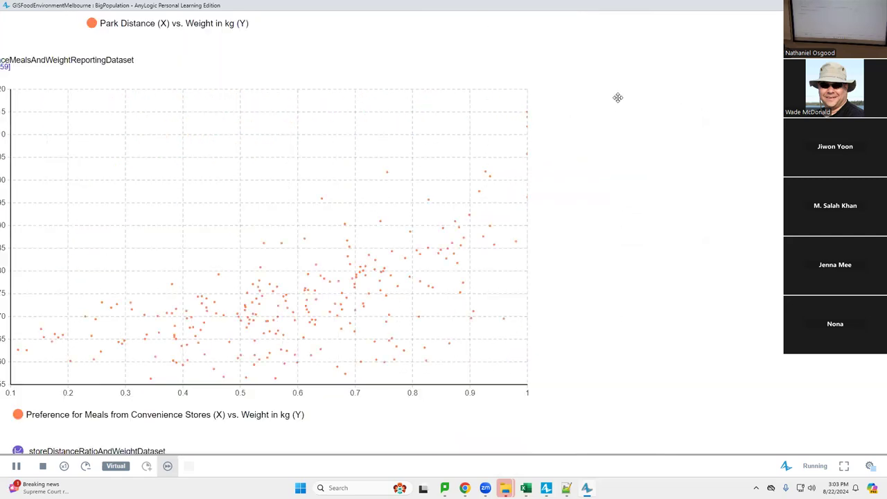
left_click_drag(604, 266, 580, 97)
key("alt+Tab")
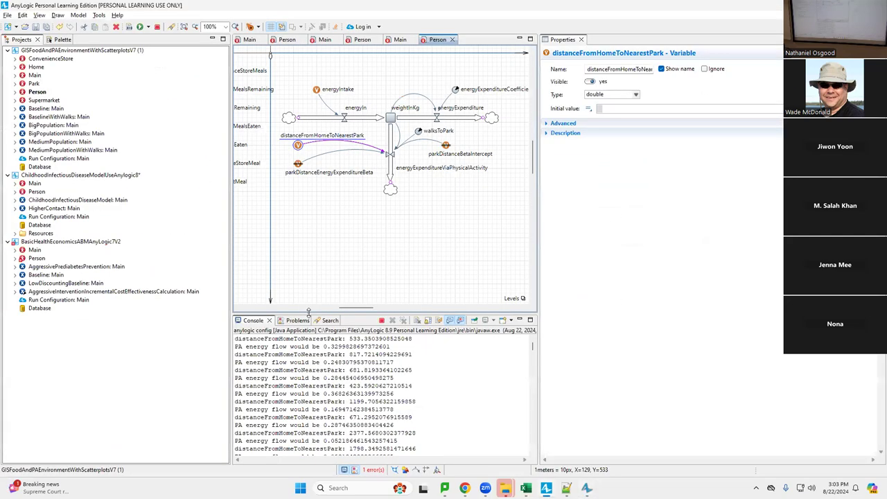
key("alt+Tab")
key("alt+Tab")
key("alt+shift+Tab")
key("alt+shift+Tab")
left_click(400, 39)
left_click(421, 131)
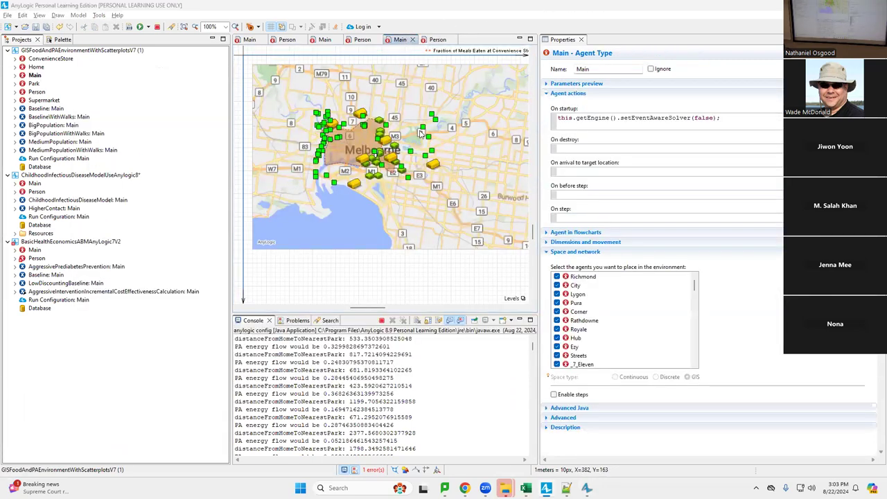
key("alt+Tab")
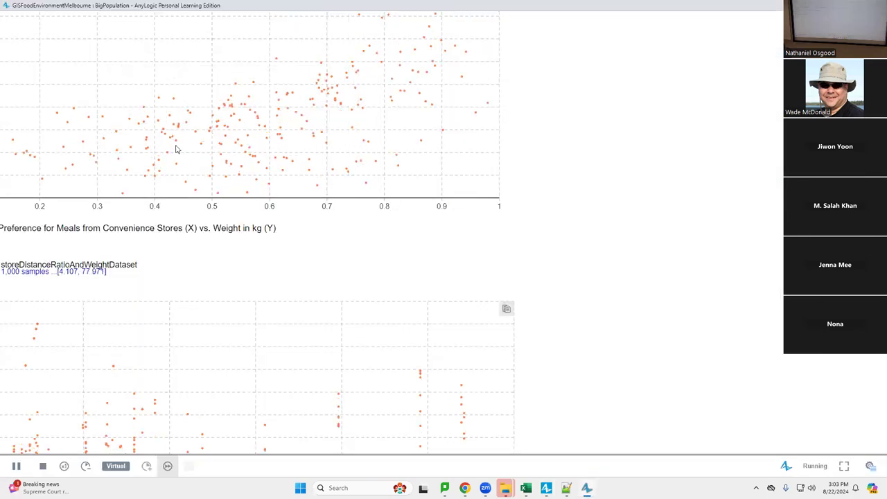
scroll(416, 208, "down", 5)
scroll(223, 320, "down", 5)
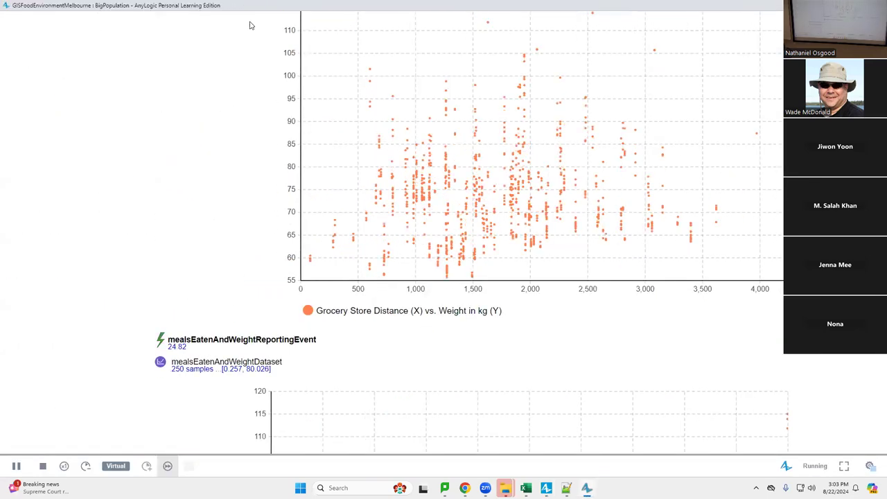
scroll(240, 283, "down", 5)
scroll(307, 71, "down", 5)
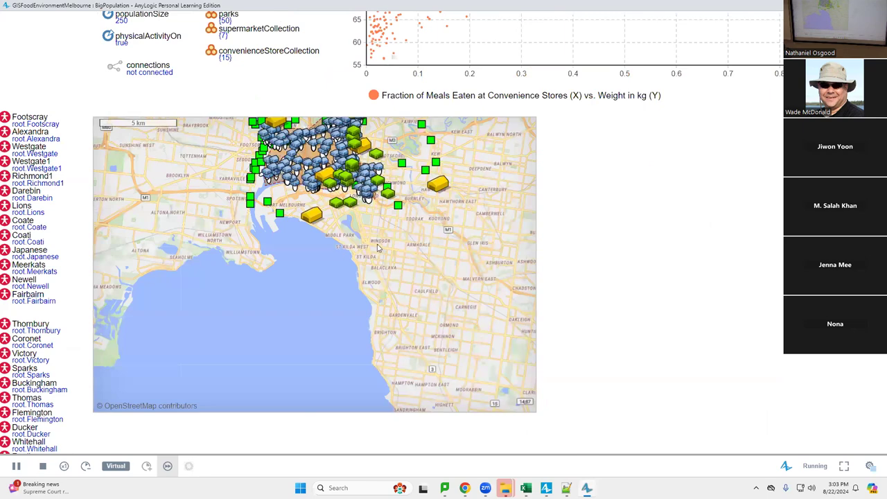
- Centre and zoom the GIS map on central Melbourne, then place a new supermarket there
left_click_drag(377, 247, 411, 354)
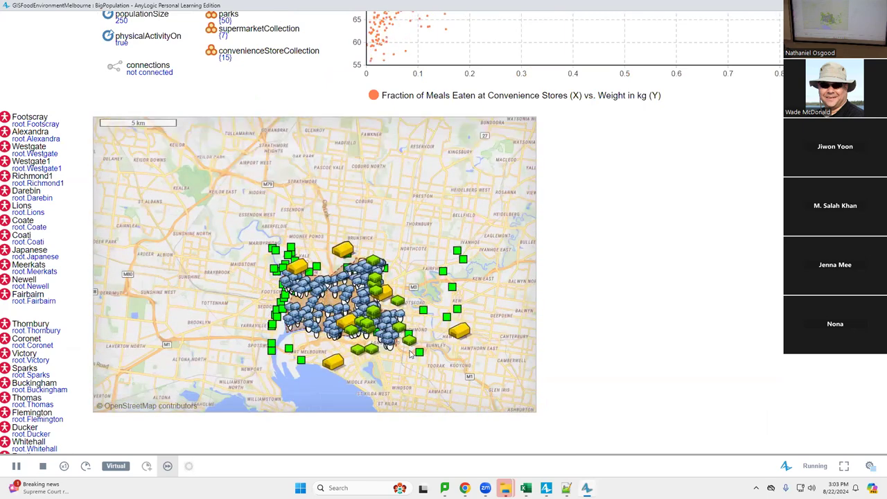
scroll(410, 354, "up", 3)
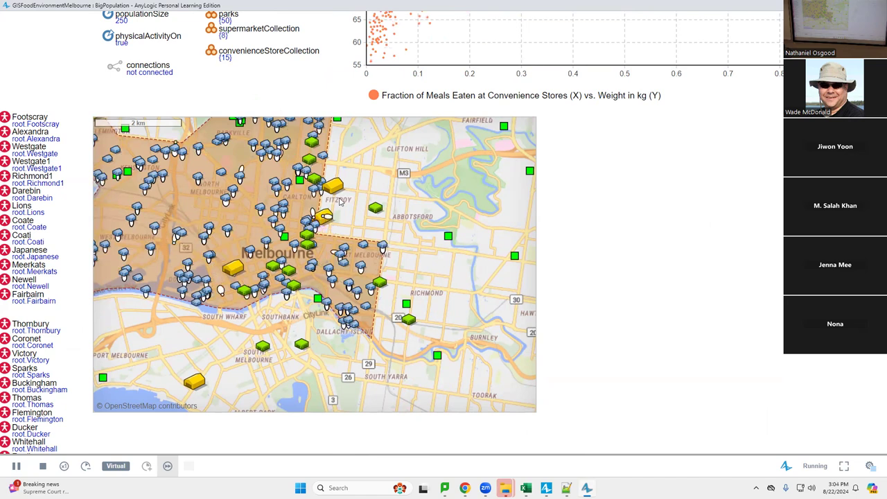
left_click(254, 181)
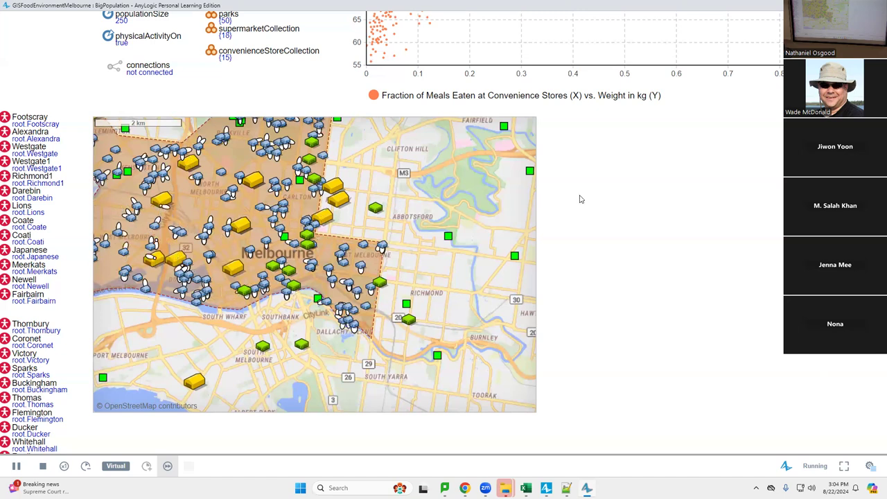
- Scroll and drag the running presentation to bring the supermarket map back into view
scroll(654, 339, "up", 5)
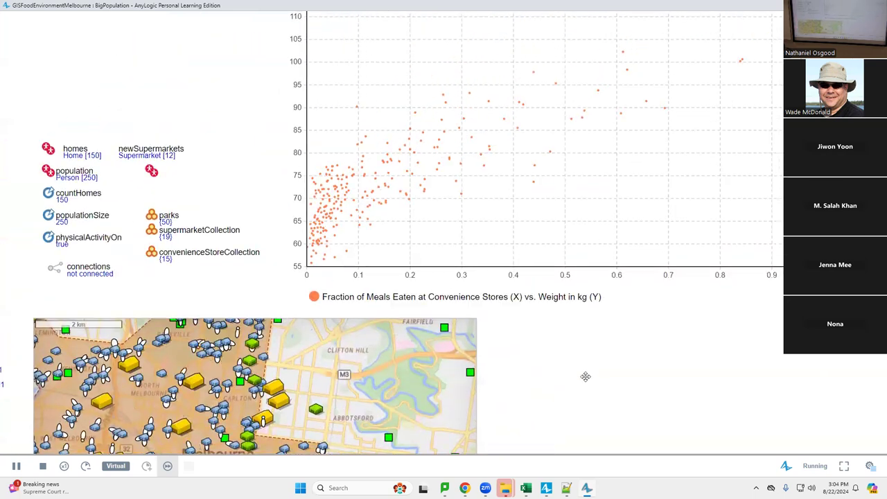
left_click_drag(591, 359, 601, 336)
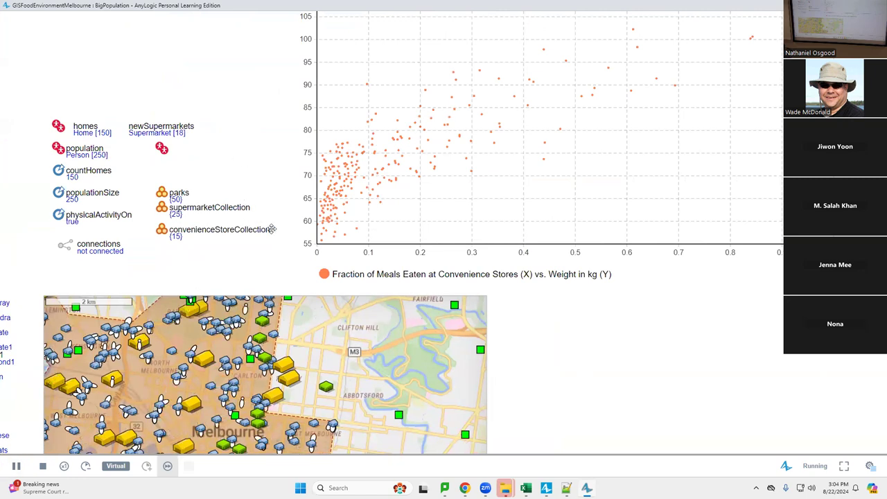
scroll(247, 158, "up", 10)
scroll(279, 225, "up", 5)
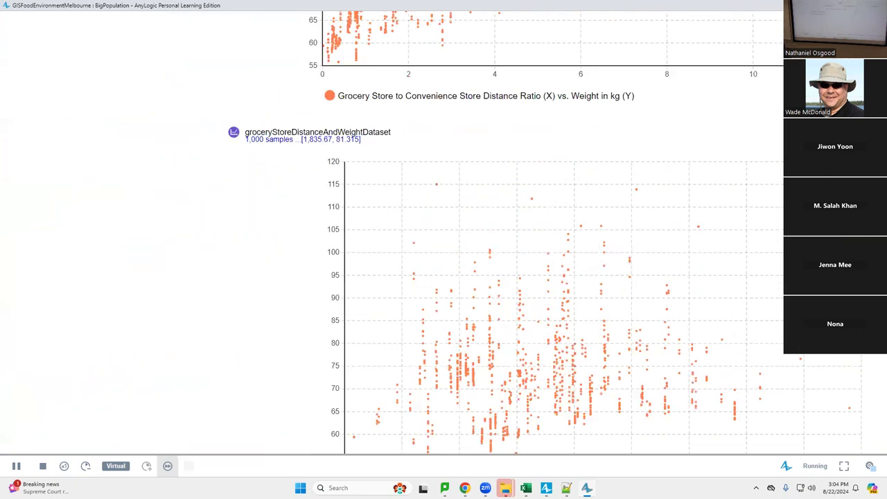
scroll(289, 212, "down", 8)
scroll(289, 255, "down", 5)
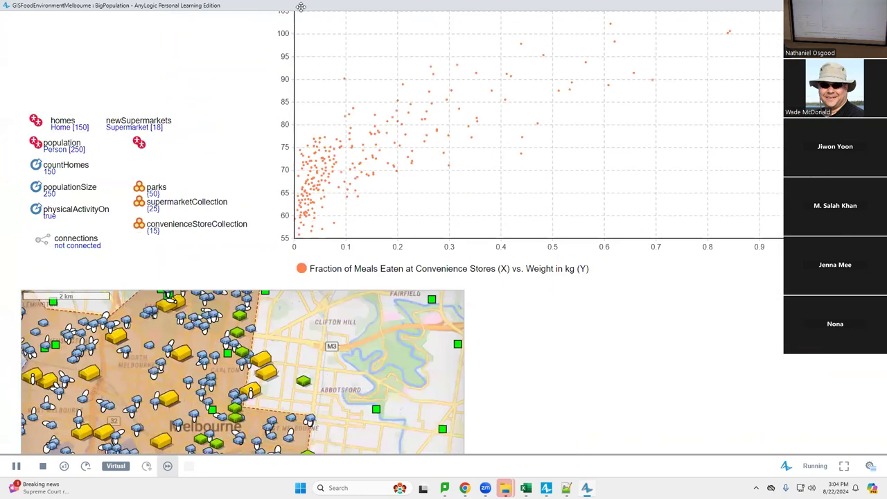
left_click_drag(610, 420, 634, 229)
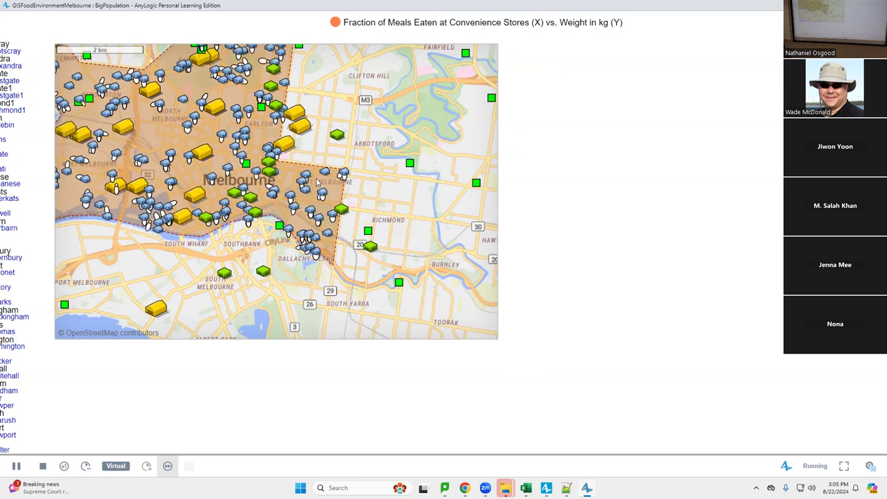
- Check the model editor, return to the simulation, then bring up the GISFoodAndPAEnvironmentWithScatterplotsV7 Google Drive folder
key("alt+Tab")
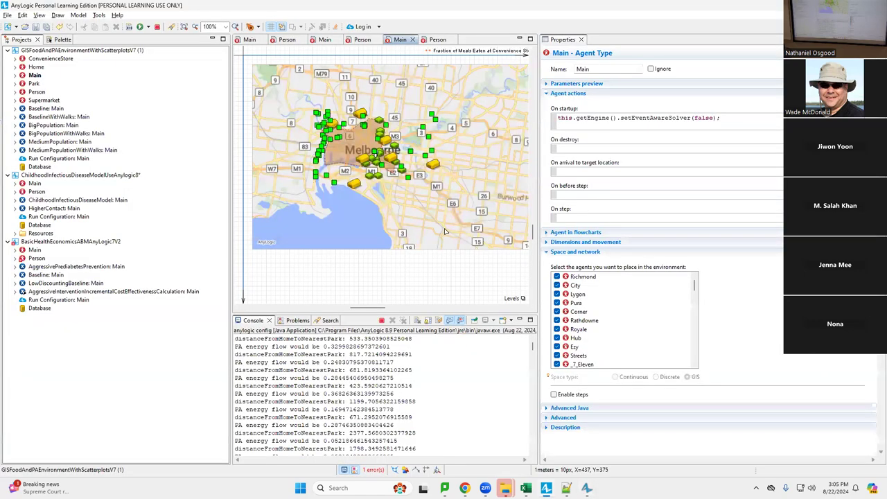
key("alt+Tab")
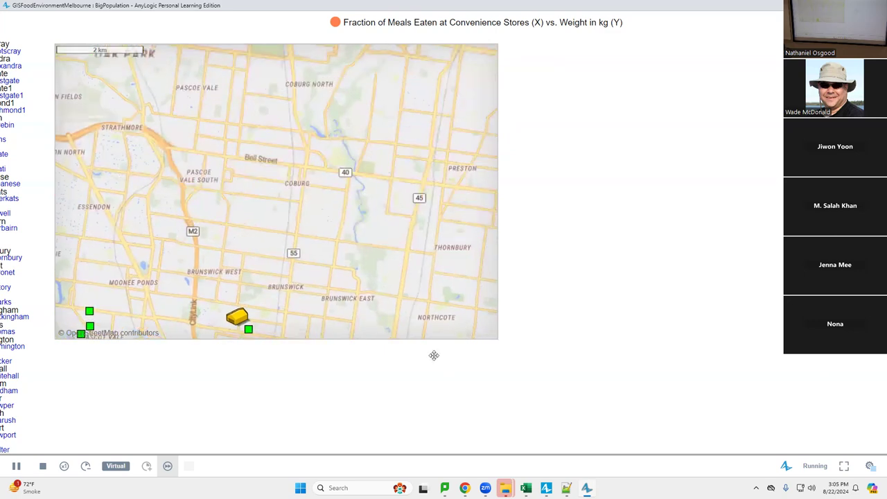
scroll(509, 84, "up", 5)
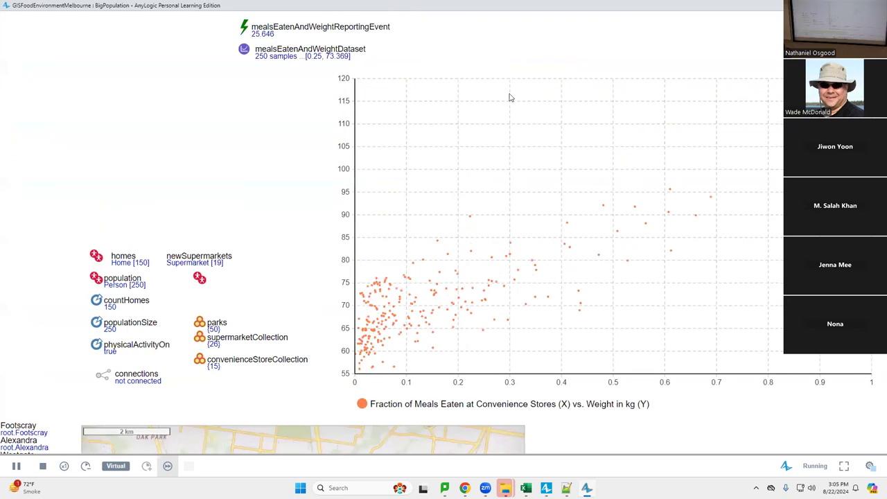
scroll(511, 97, "up", 5)
scroll(404, 337, "up", 5)
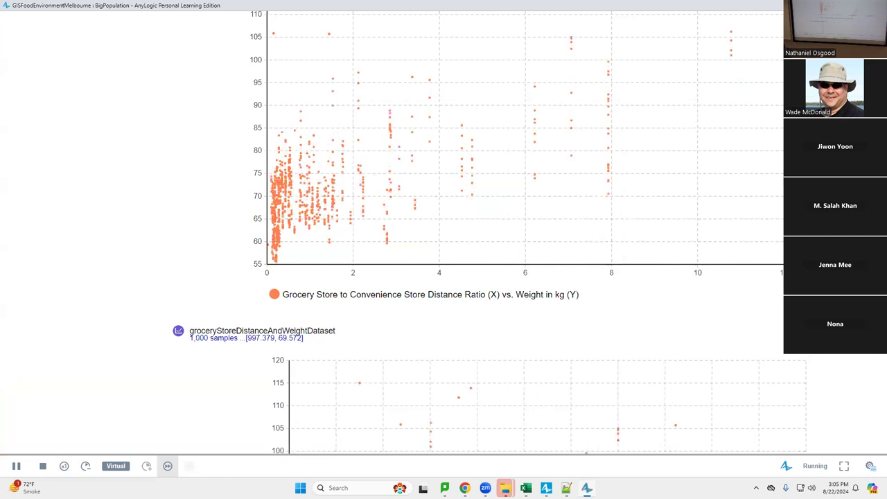
key("alt+Tab")
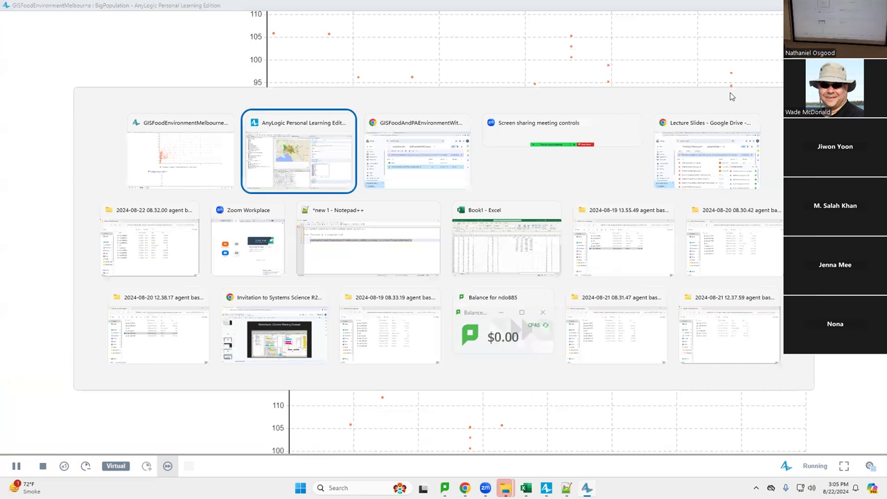
key("alt+Tab")
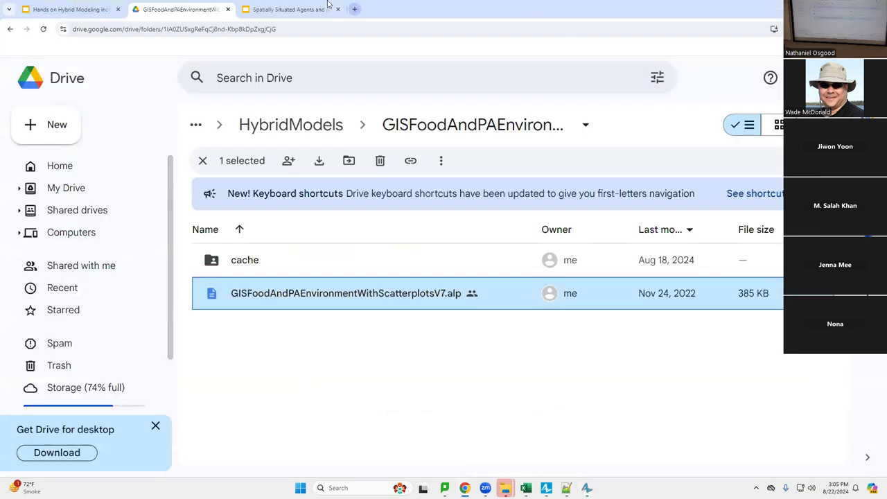
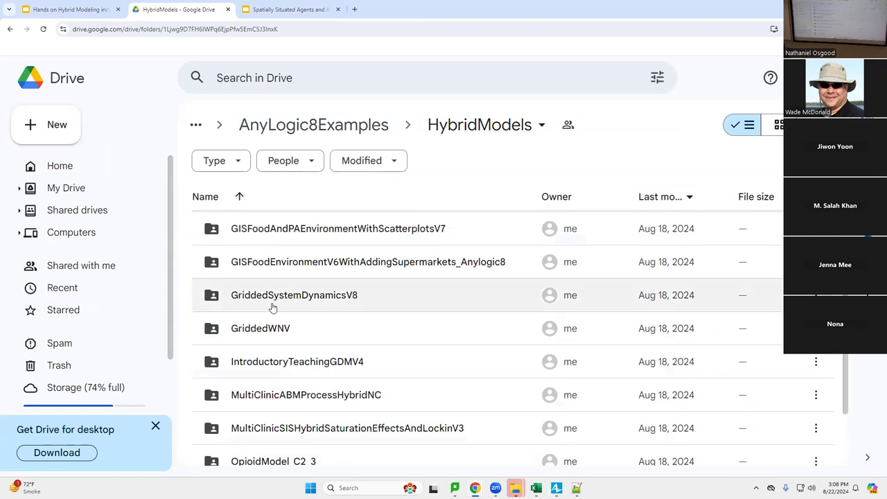
- Go up to AnyLogic8Examples and open the HierarchicalInfectionTransmissionV11AnyLogic8 folder
scroll(273, 307, "up", 1)
scroll(273, 307, "down", 3)
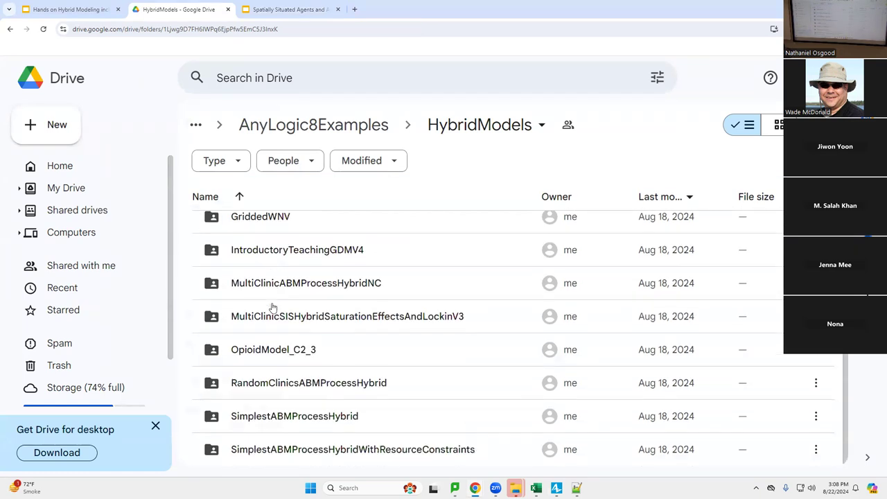
left_click(289, 130)
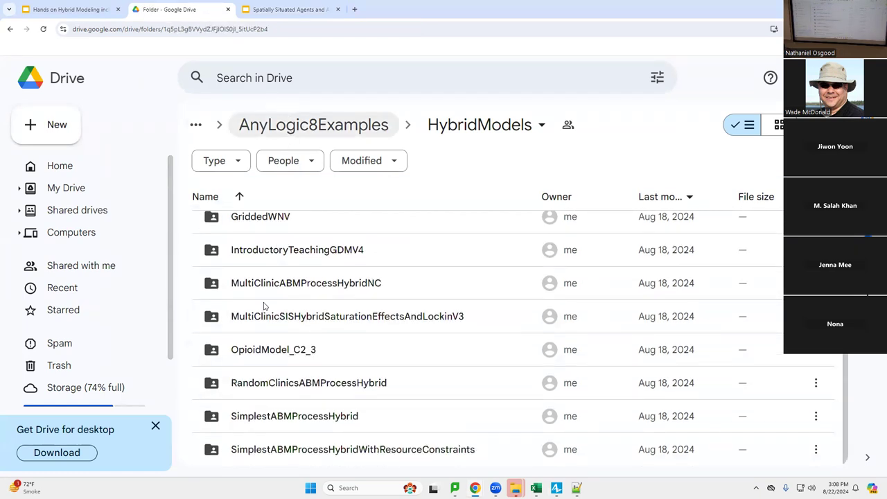
scroll(263, 307, "down", 12)
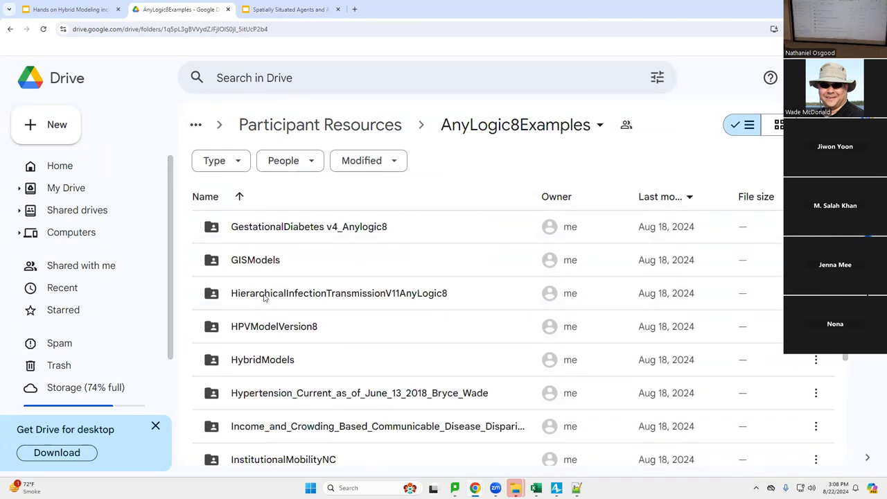
left_click(263, 298)
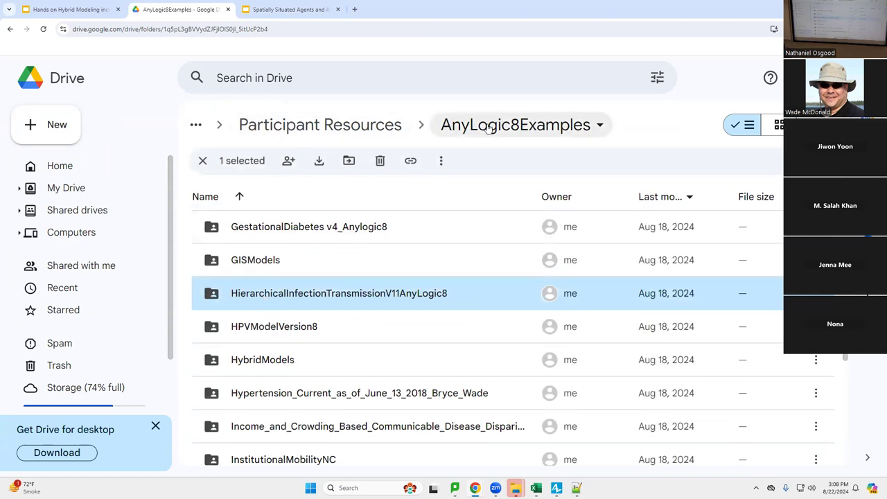
double_click(359, 298)
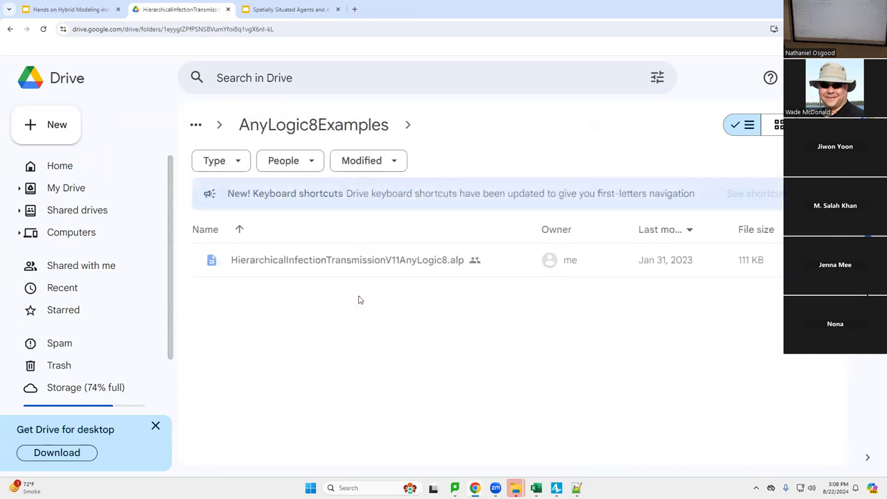
- Download the 111 KB HierarchicalInfectionTransmissionV11AnyLogic8.alp model file
left_click(360, 263)
right_click(360, 263)
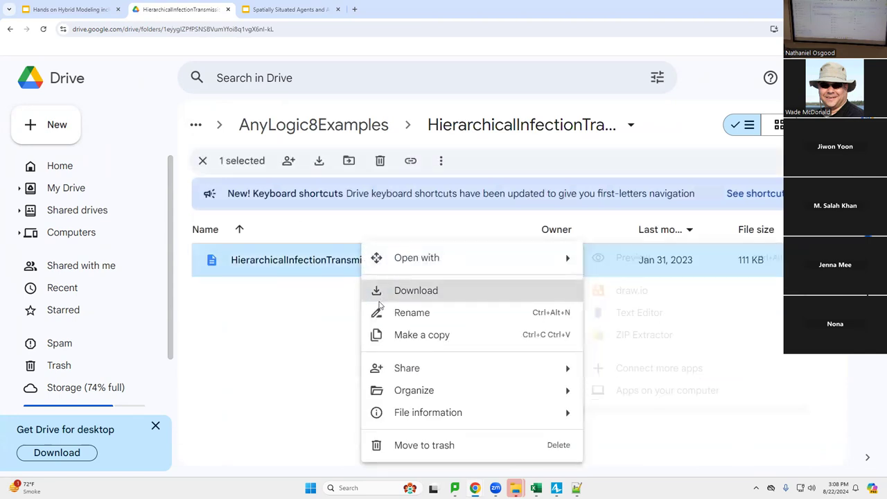
left_click(379, 303)
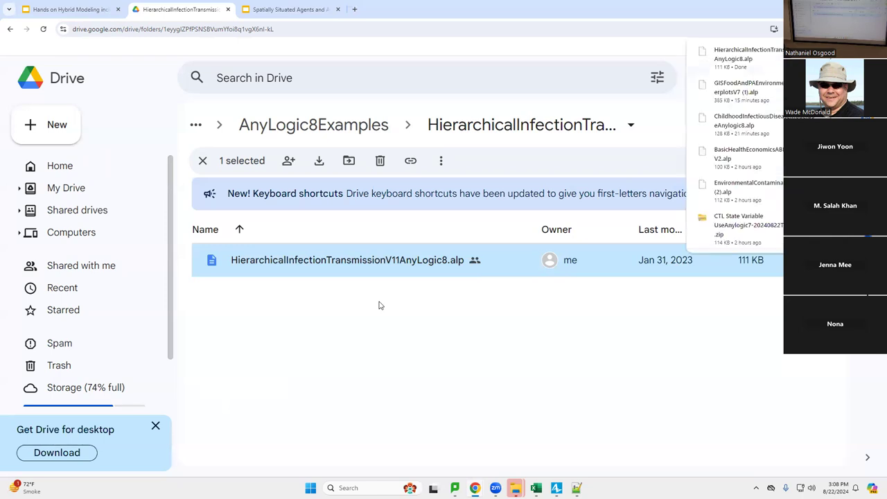
- Switch to AnyLogic and open the downloaded HierarchicalInfectionTransmissionV11AnyLogic8.alp from Downloads
key("alt+Tab")
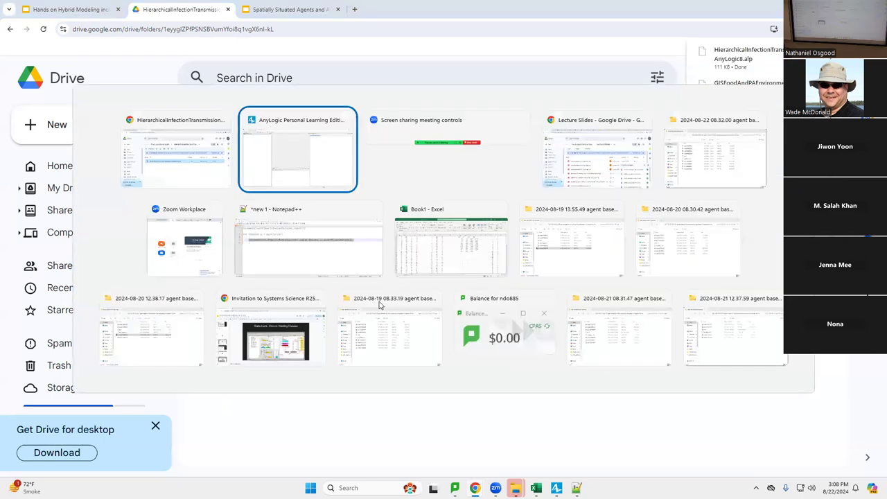
key("ctrl+o")
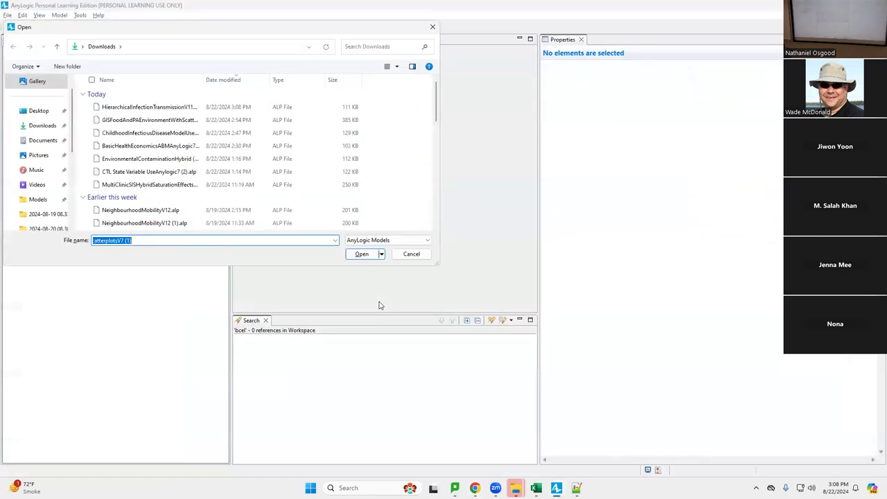
double_click(177, 110)
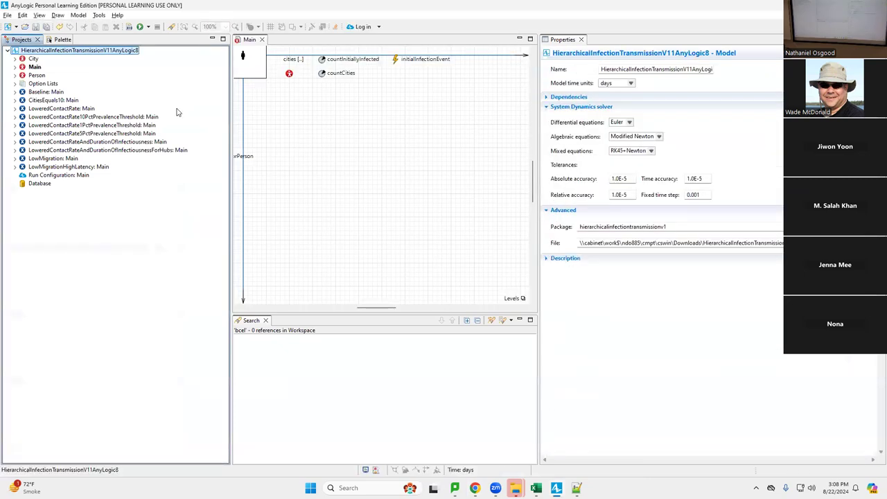
key("super")
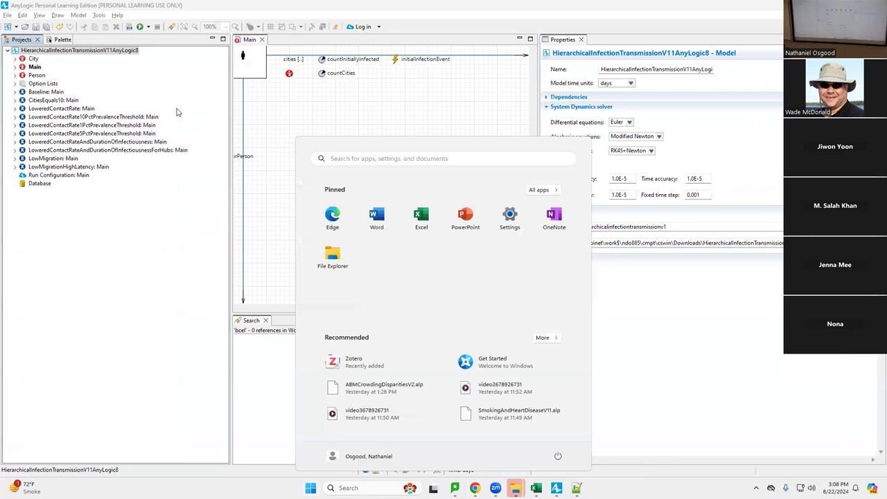
key("Escape")
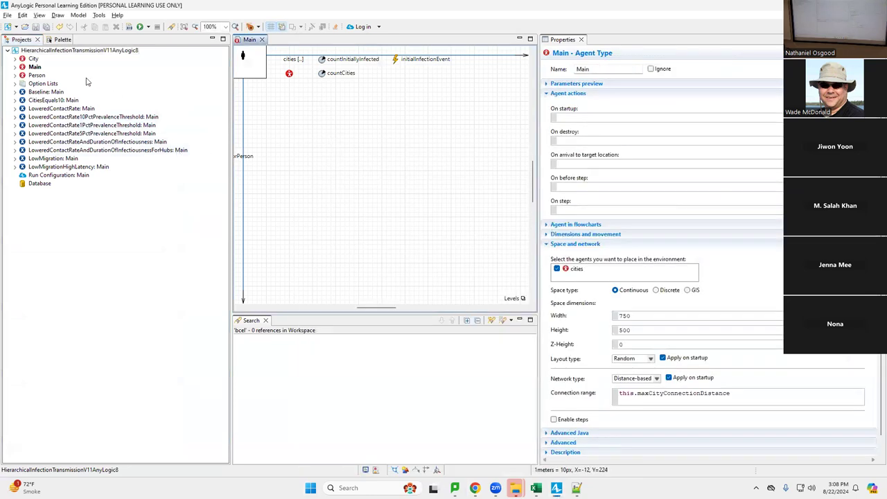
- Check the Person agent's properties, then run the Baseline: Main experiment
left_click(41, 76)
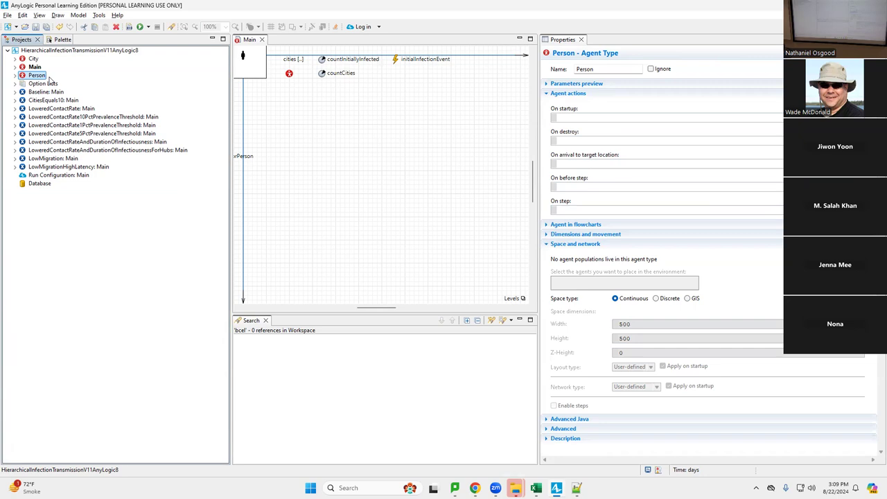
left_click(45, 92)
right_click(46, 92)
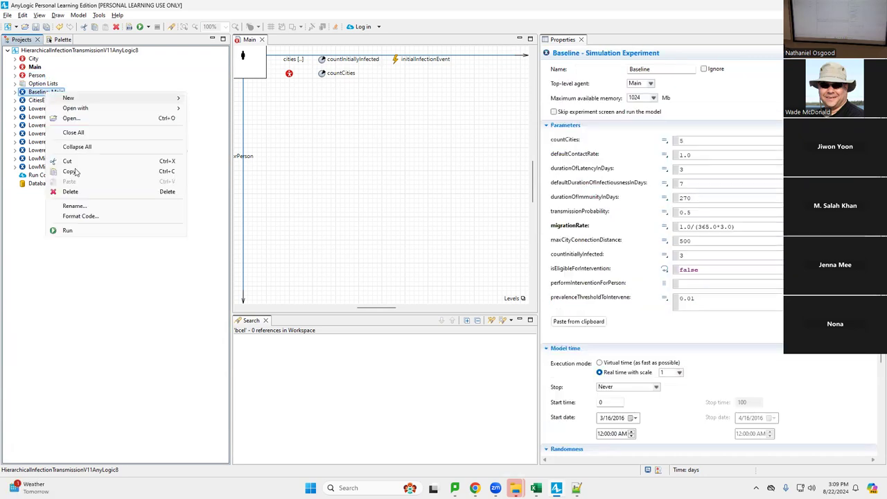
left_click(84, 231)
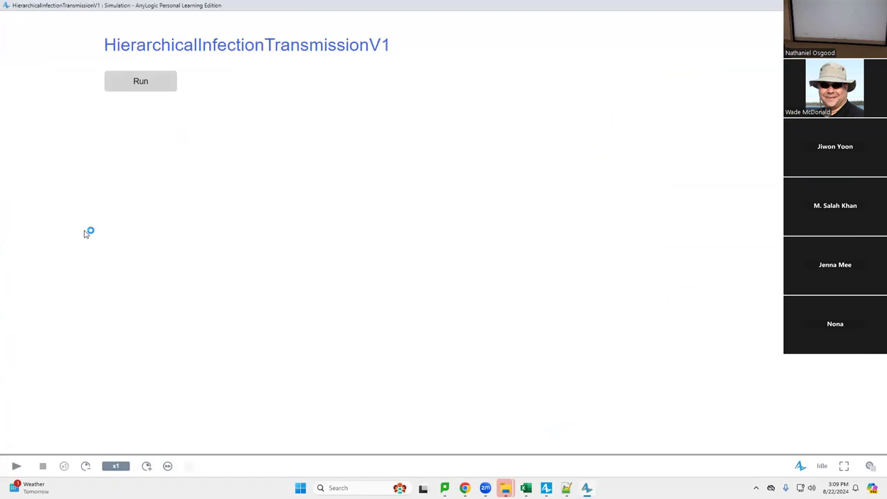
- Start the Baseline run at maximum speed, pan across the linked cities, and pause once infection spreads
left_click(147, 73)
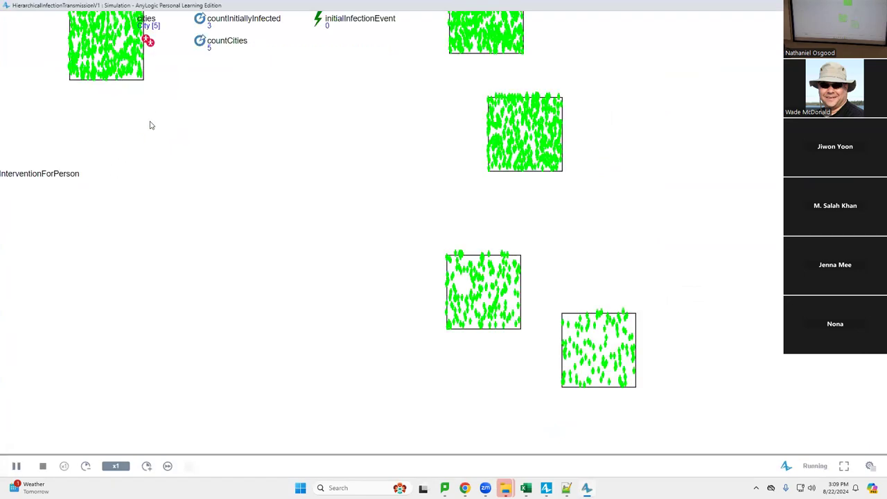
left_click(167, 469)
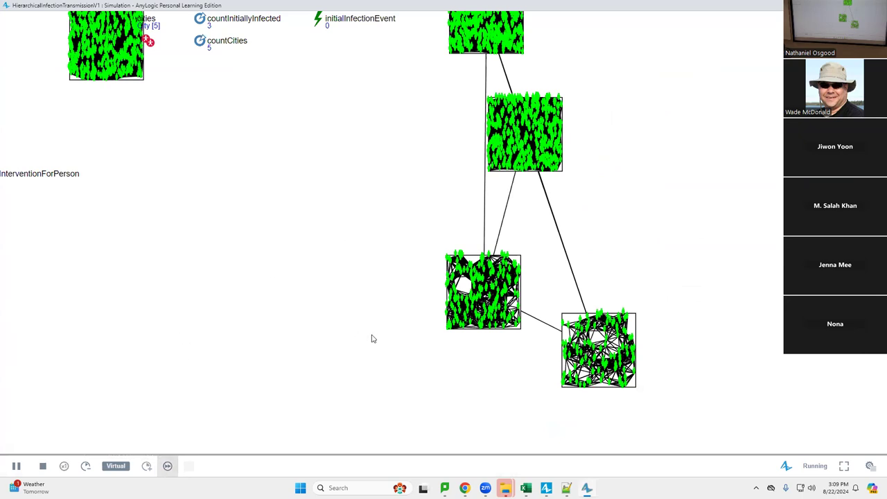
left_click_drag(370, 333, 386, 294)
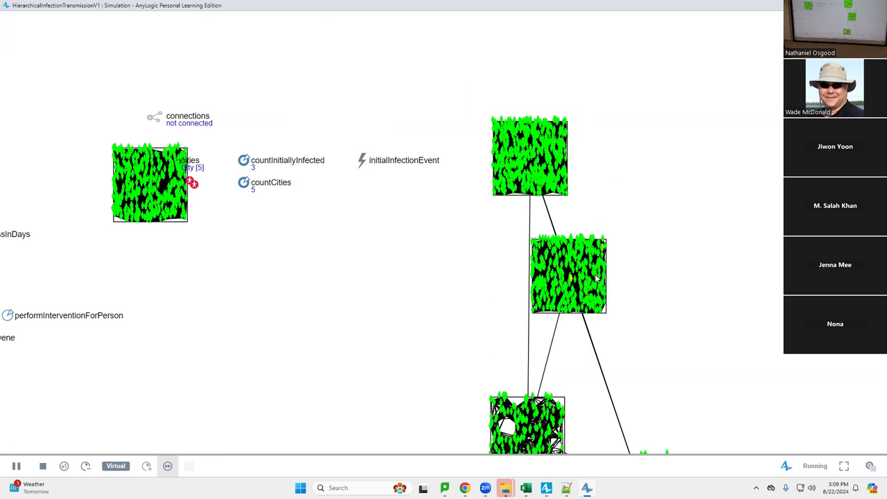
scroll(608, 321, "down", 1)
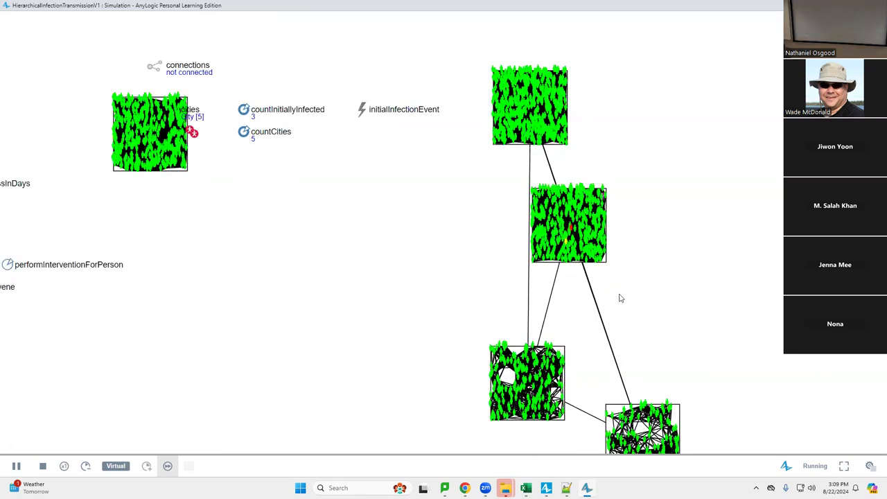
scroll(574, 251, "down", 2)
scroll(574, 251, "right", 1)
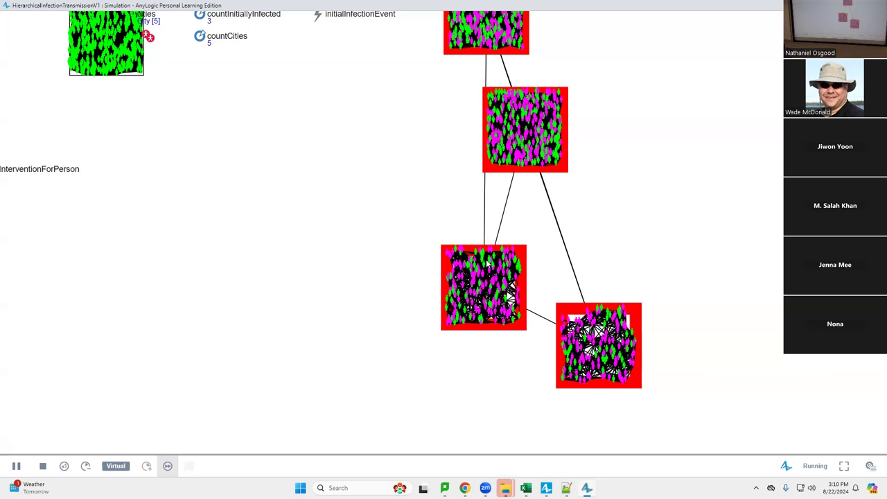
left_click(20, 467)
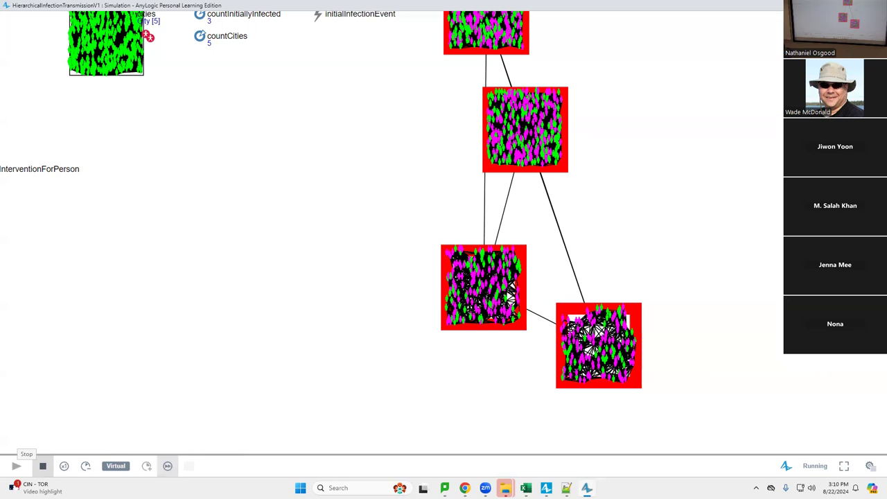
- Stop the run, then inspect the Person statechart, Main's cities population, and the City diagram (500×500 space, range 25)
left_click(877, 5)
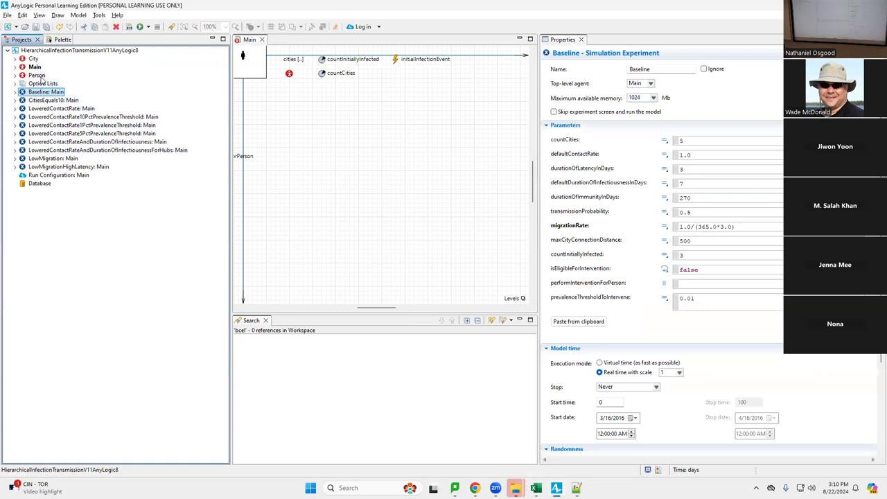
double_click(37, 74)
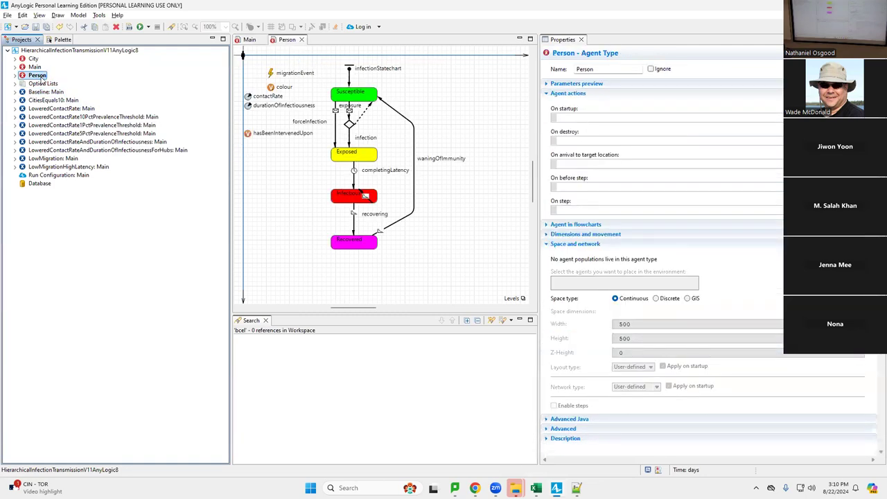
left_click(36, 67)
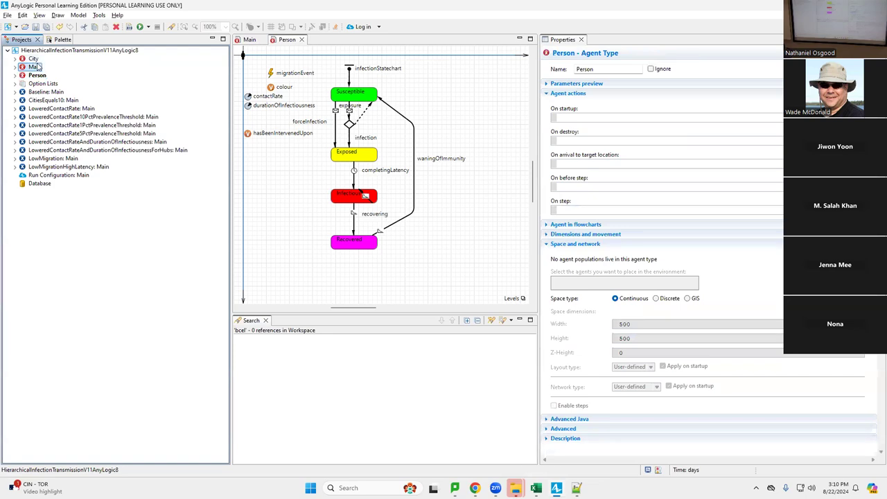
double_click(35, 66)
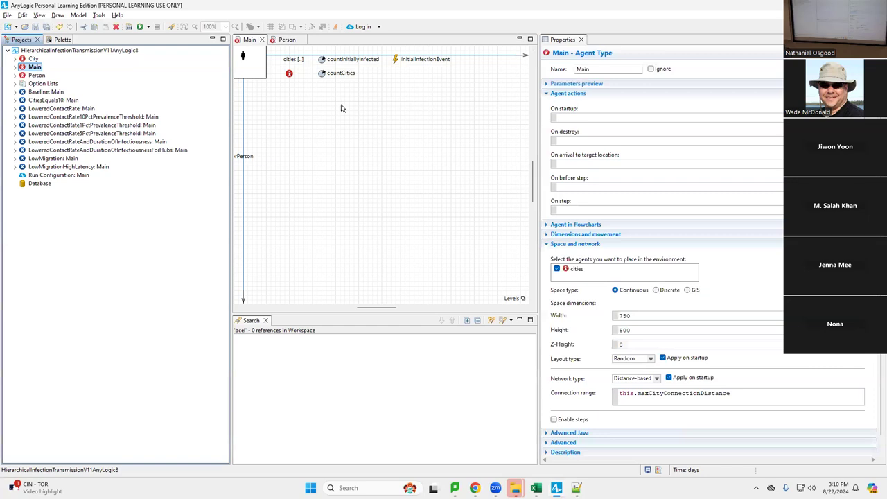
left_click(291, 74)
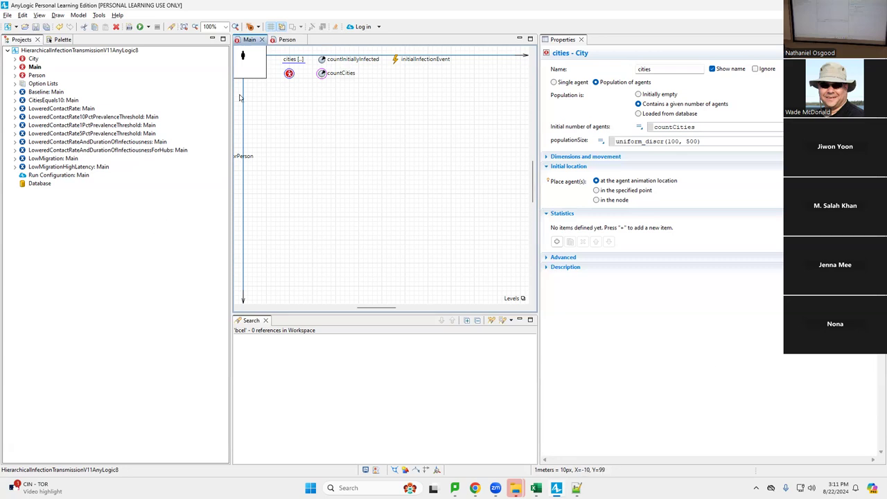
double_click(30, 59)
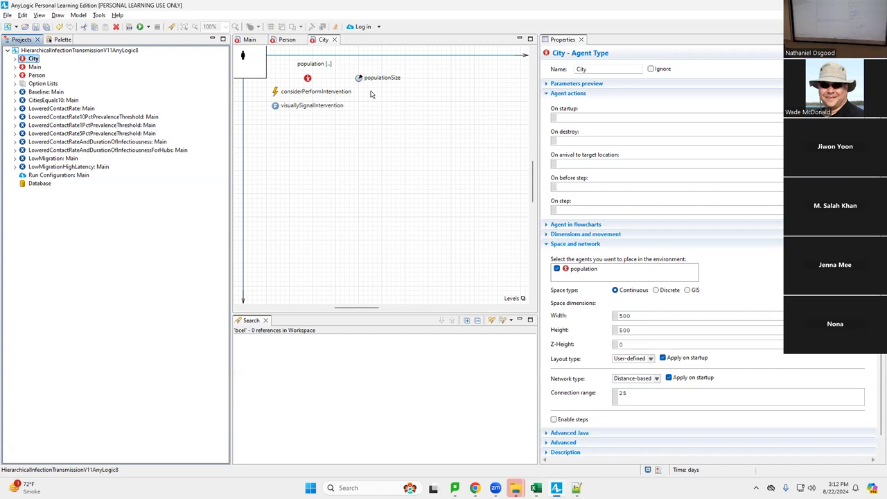
left_click(276, 92)
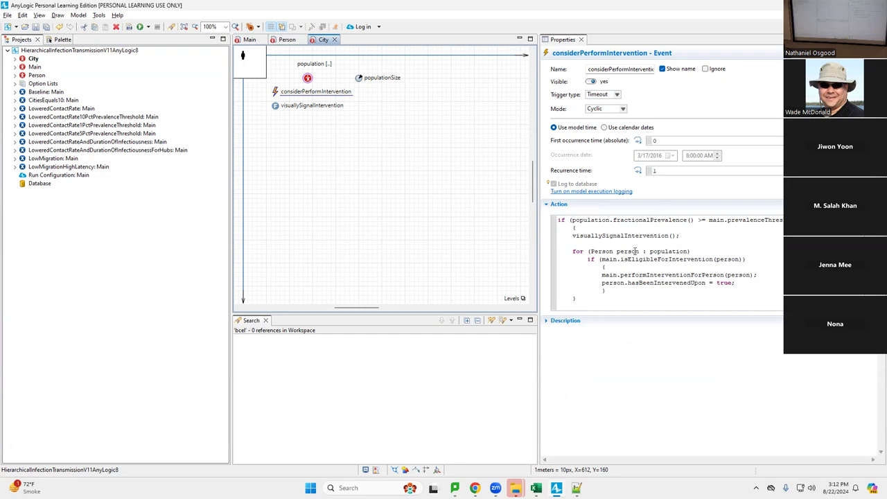
double_click(652, 220)
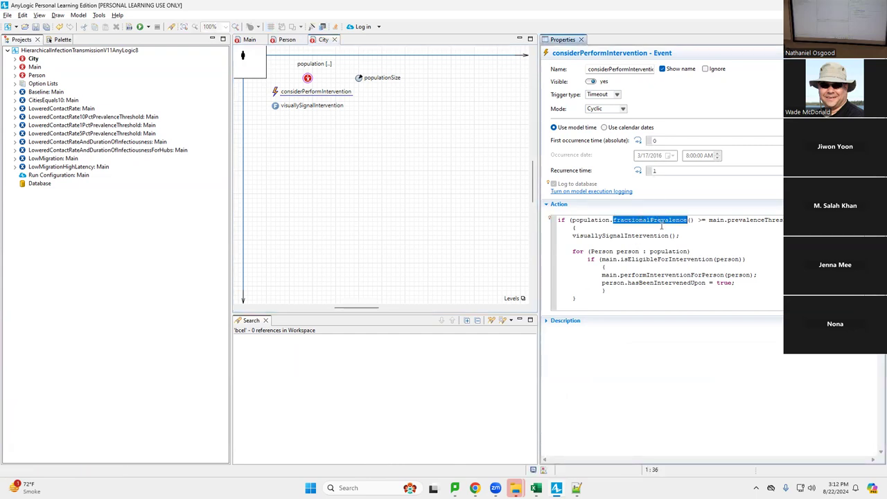
left_click(693, 220)
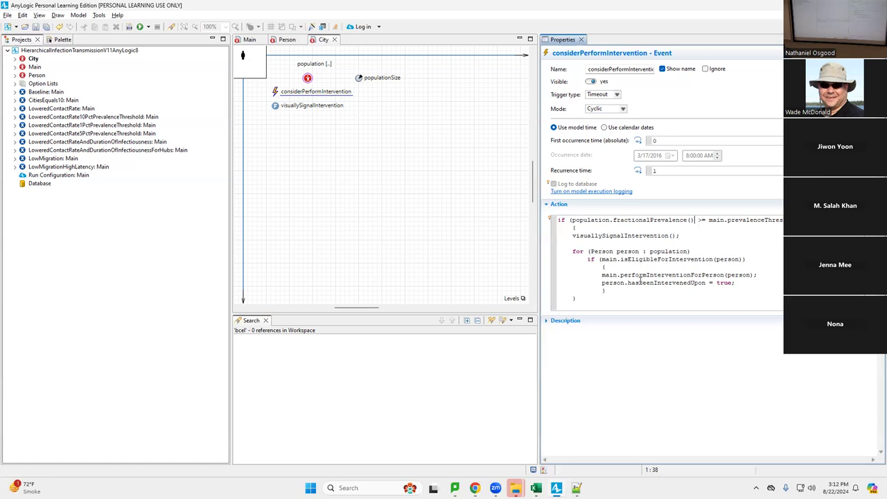
mouse_move(640, 283)
left_click(308, 78)
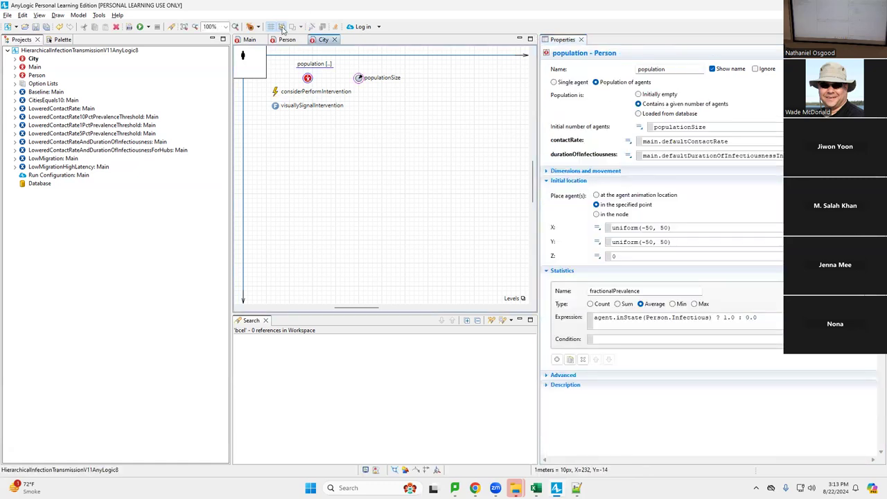
left_click(37, 75)
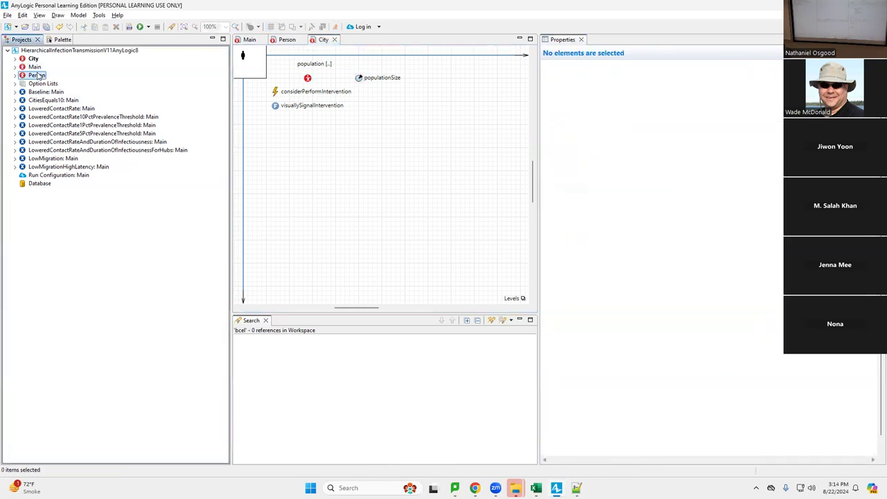
double_click(37, 75)
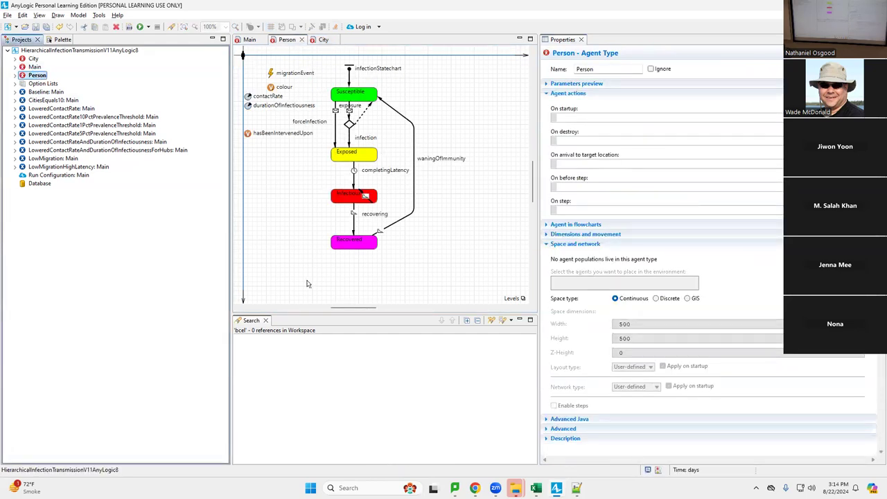
left_click_drag(341, 306, 311, 323)
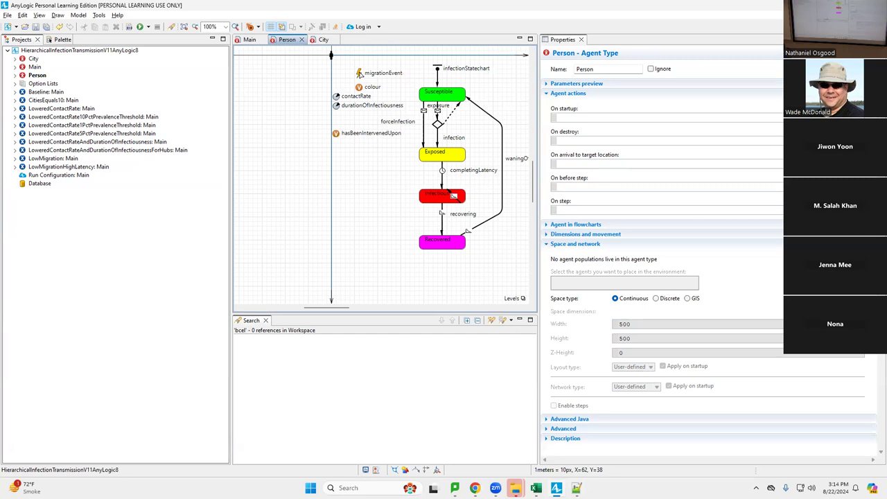
left_click(323, 39)
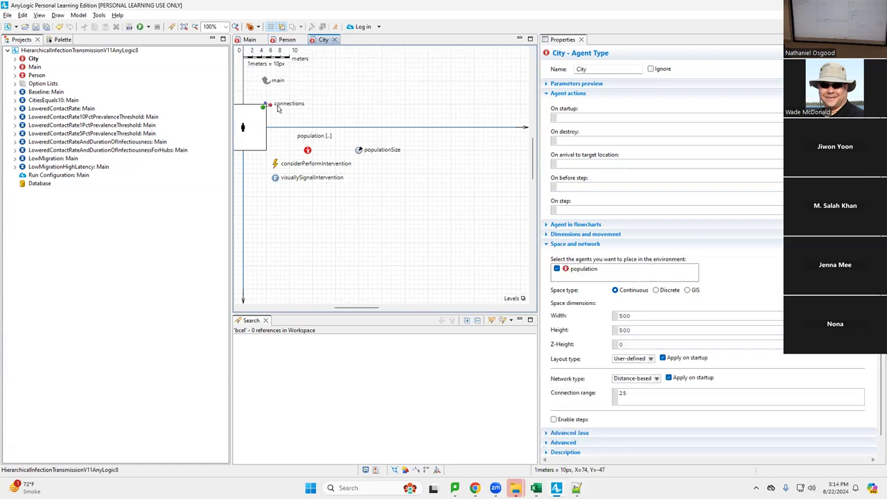
- Check City's connections link, then view Person's migrationEvent firing at rate main.migrationRate
left_click(271, 106)
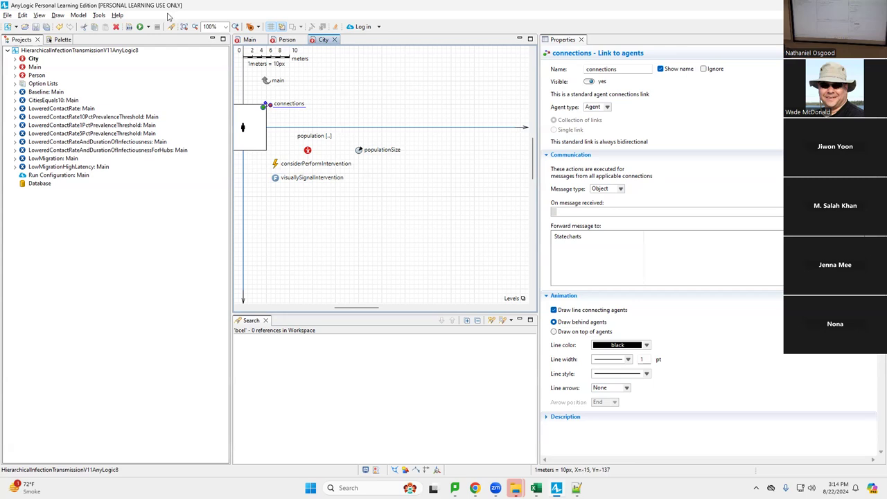
left_click(286, 40)
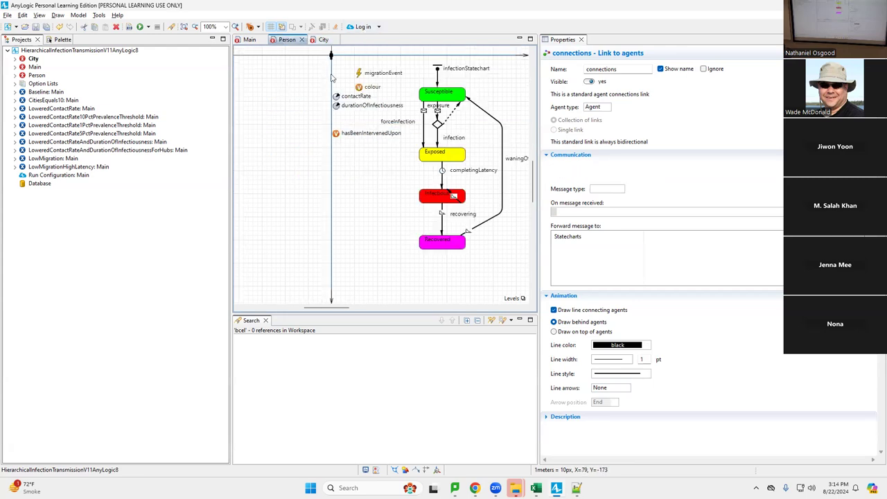
left_click(348, 82)
left_click(359, 74)
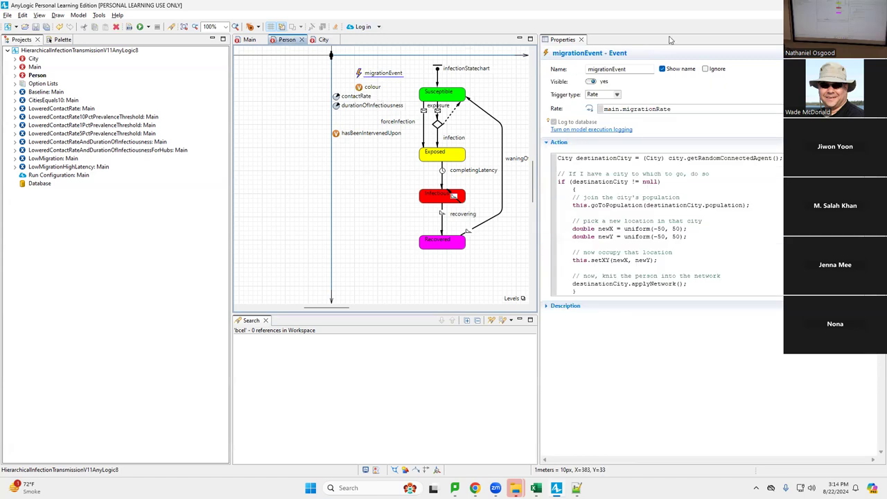
left_click(684, 167)
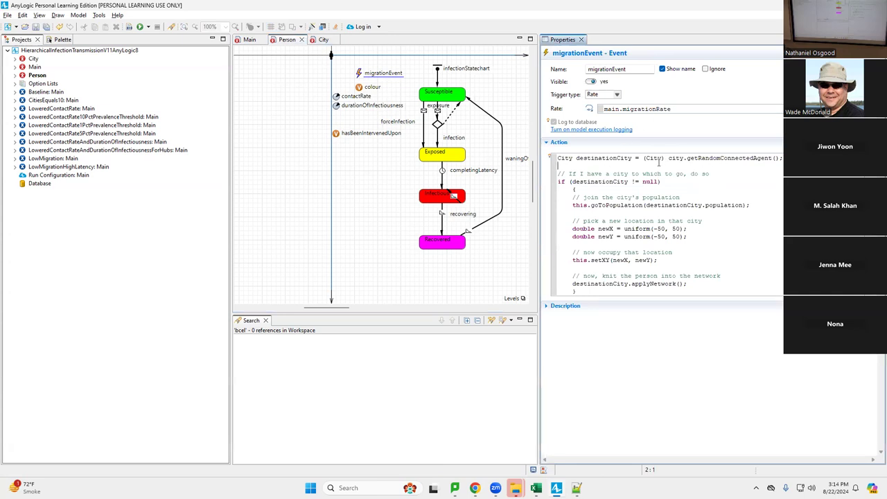
left_click_drag(692, 158, 782, 158)
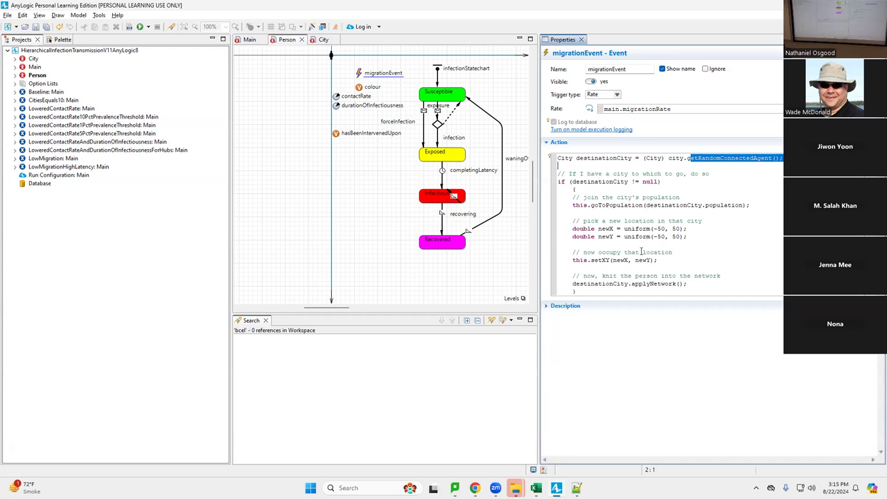
left_click(618, 283)
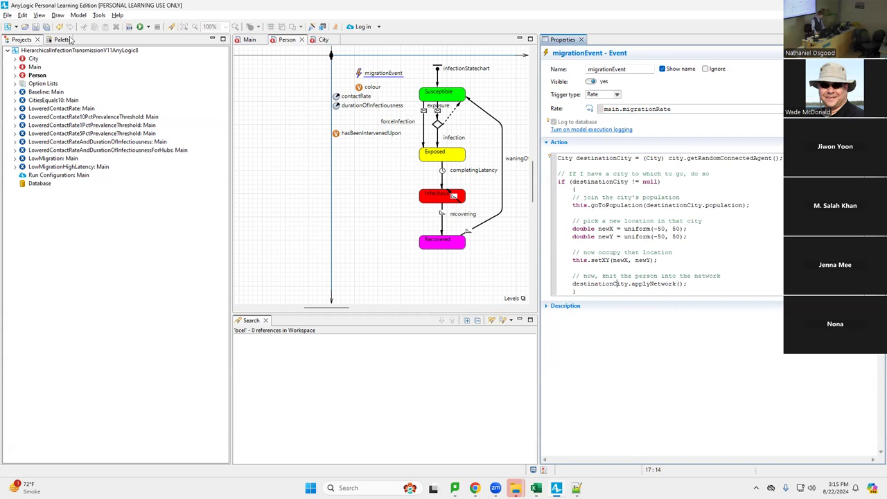
- Compare the Baseline and CitiesEquals10 experiment parameters (countCities 5 versus 10)
left_click(56, 92)
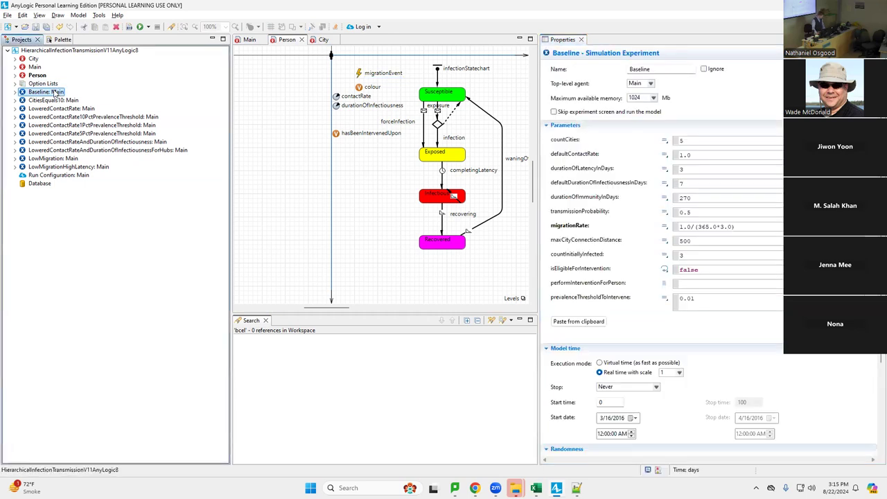
left_click(58, 100)
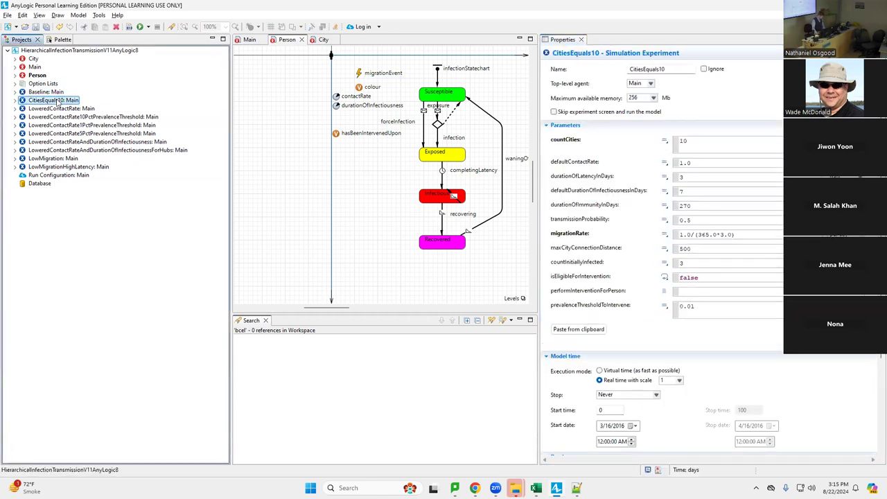
left_click(56, 92)
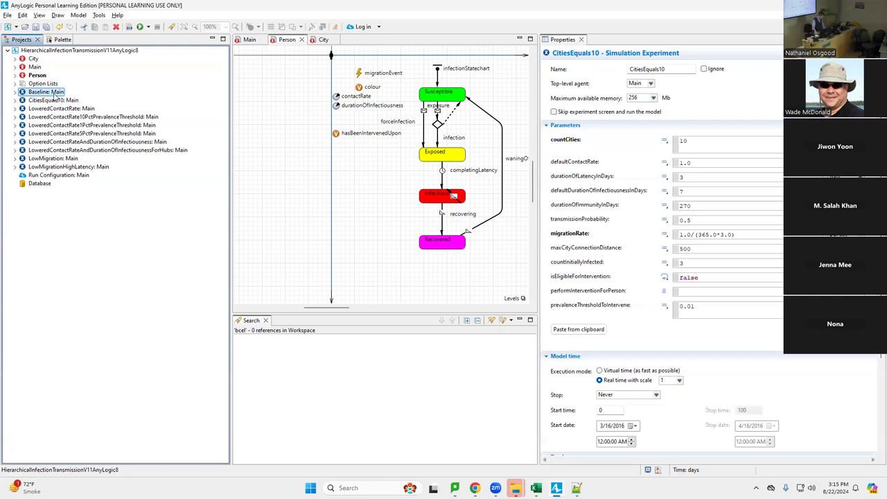
left_click(55, 102)
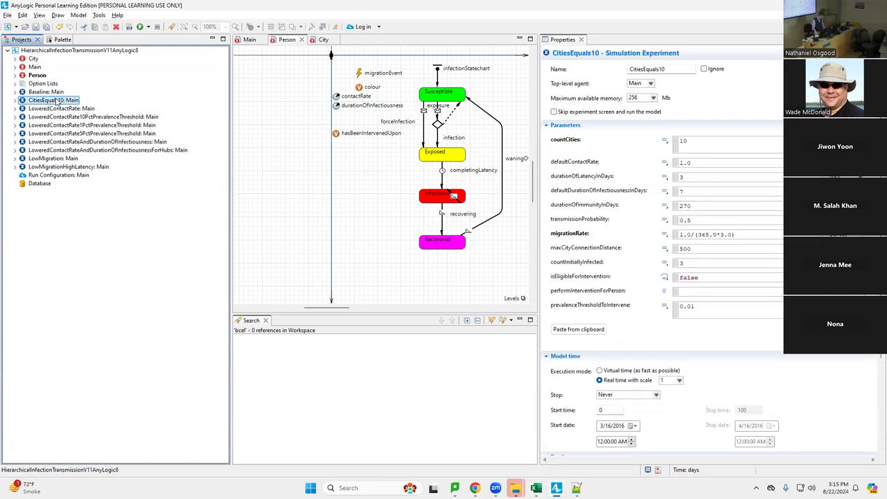
- Run the CitiesEquals10 experiment from the Projects tree
right_click(55, 92)
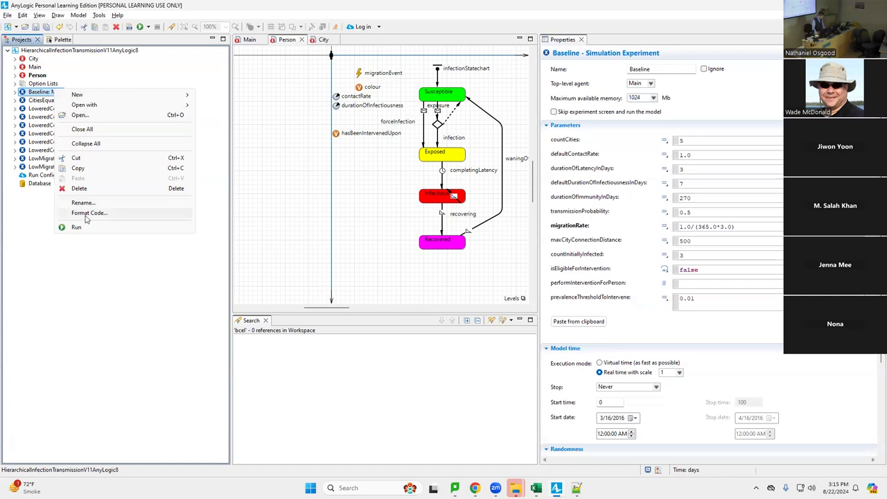
left_click(33, 101)
right_click(32, 101)
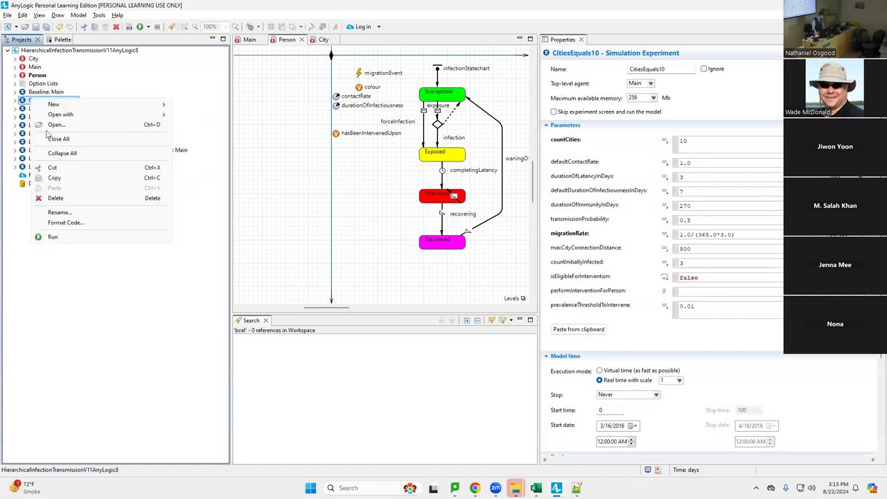
left_click(55, 237)
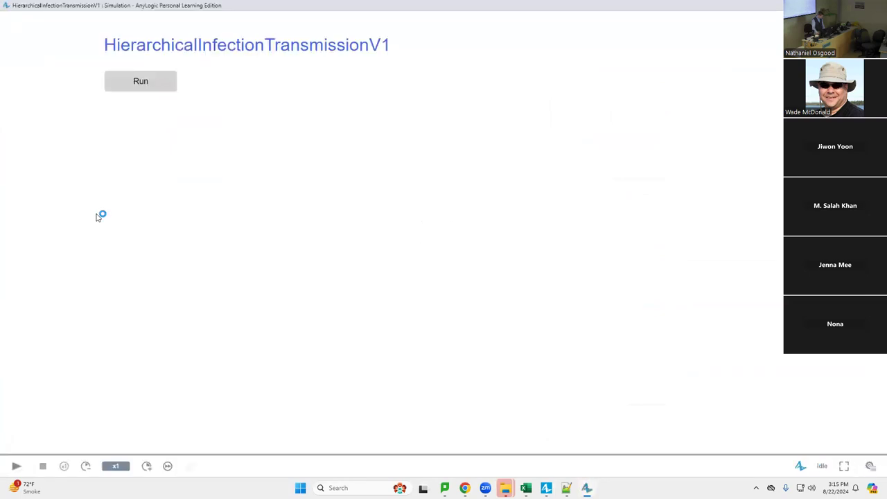
- Start the CitiesEquals10 run and drag the ten-city network further into view
left_click(143, 85)
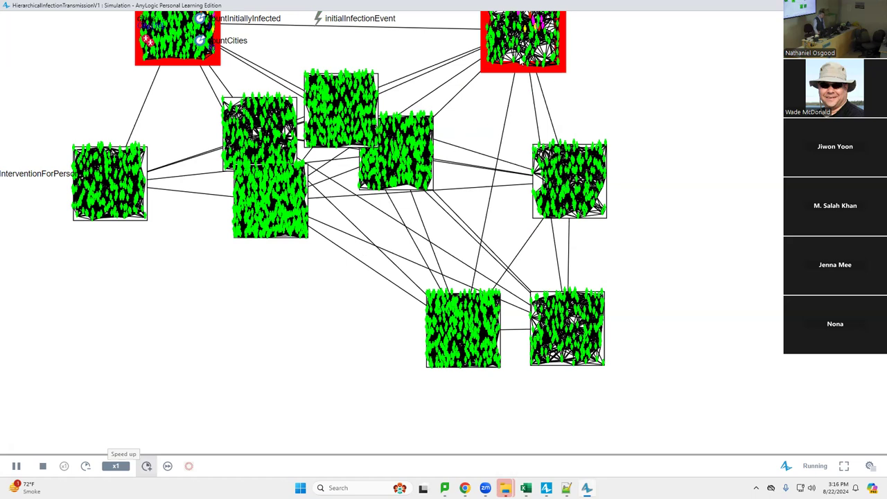
left_click_drag(456, 19, 549, 138)
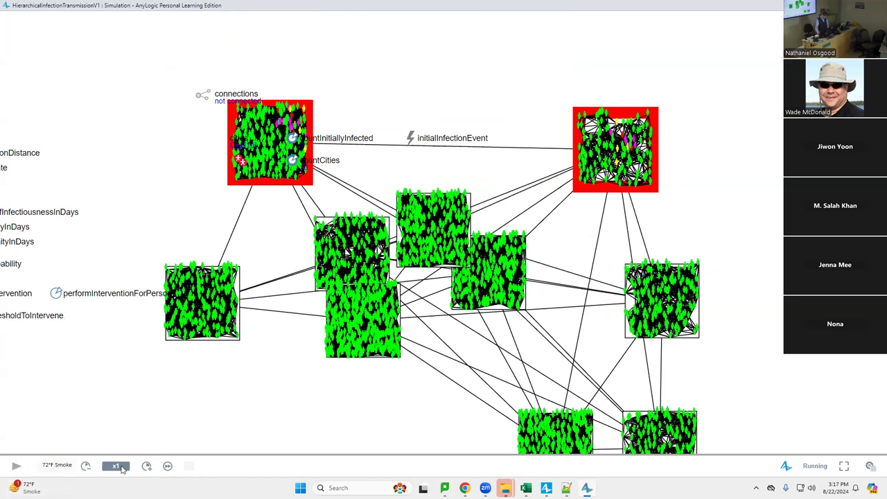
- Pause and resume the CitiesEquals10 run, closing the Windows widgets panel, while the two seeded cities turn red
left_click(190, 466)
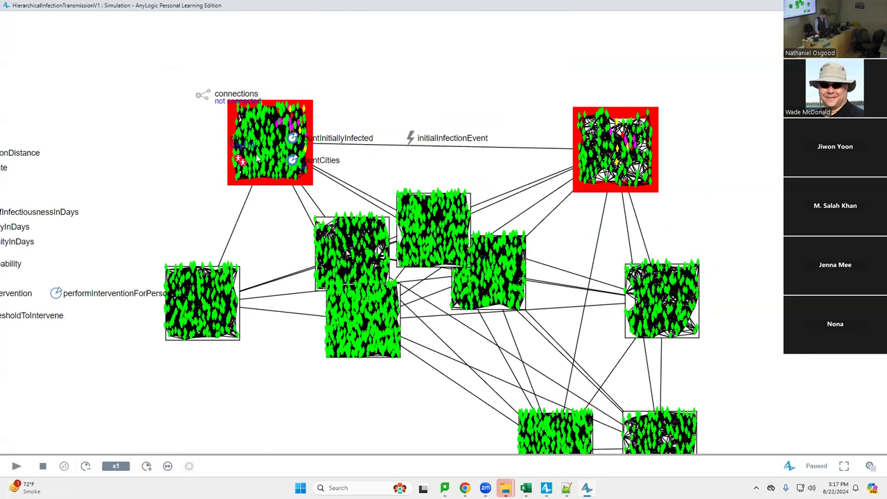
left_click(16, 466)
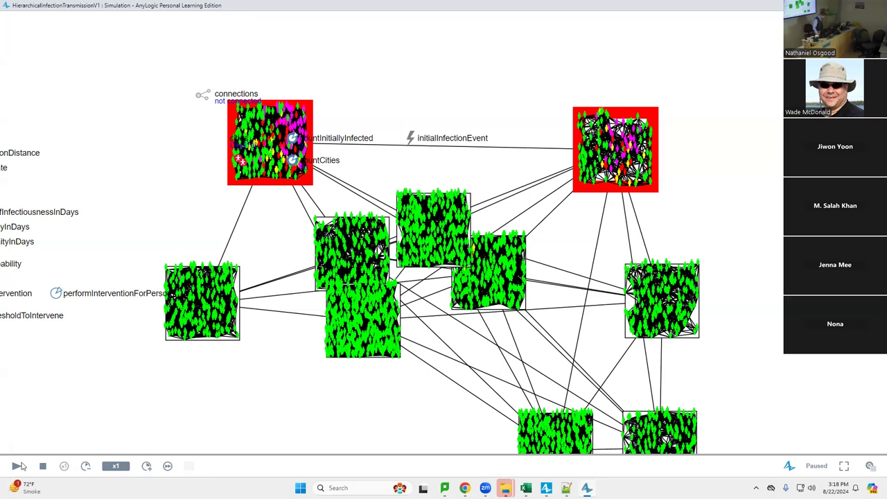
key("super+w")
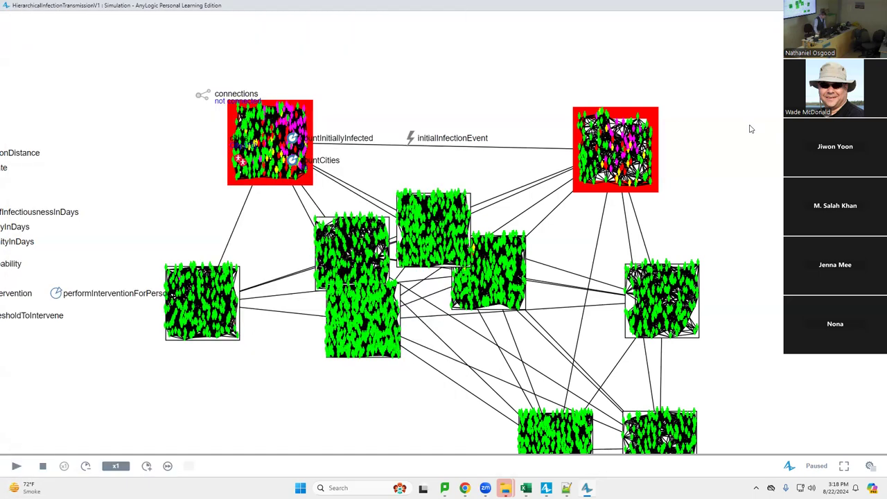
left_click(462, 280)
key("space")
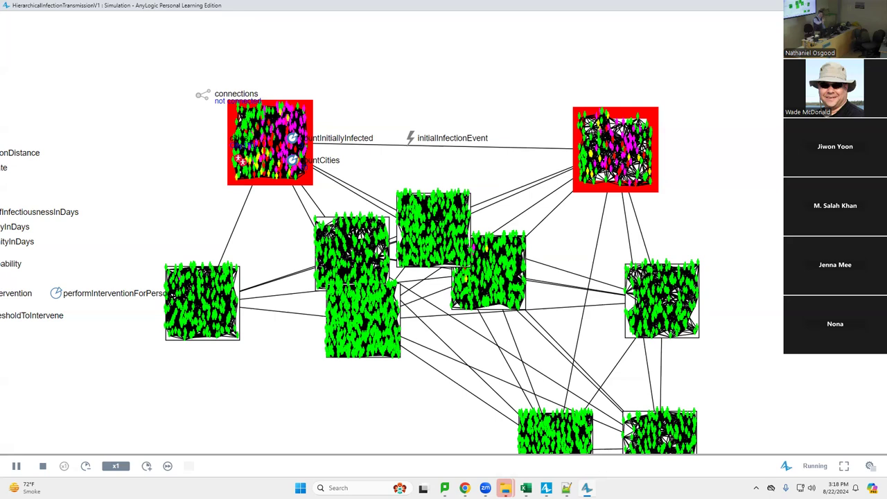
key("space")
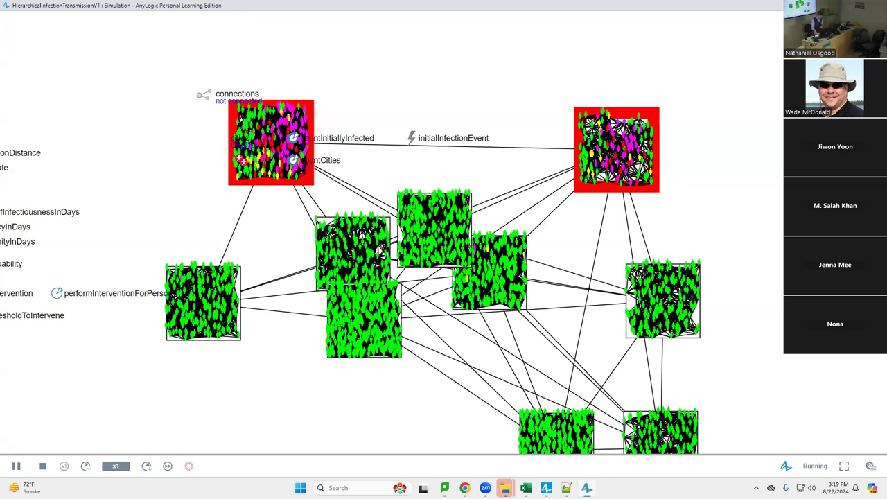
- Close the simulation window with Alt+F4 and switch back to the Chrome browser
key("alt+F4")
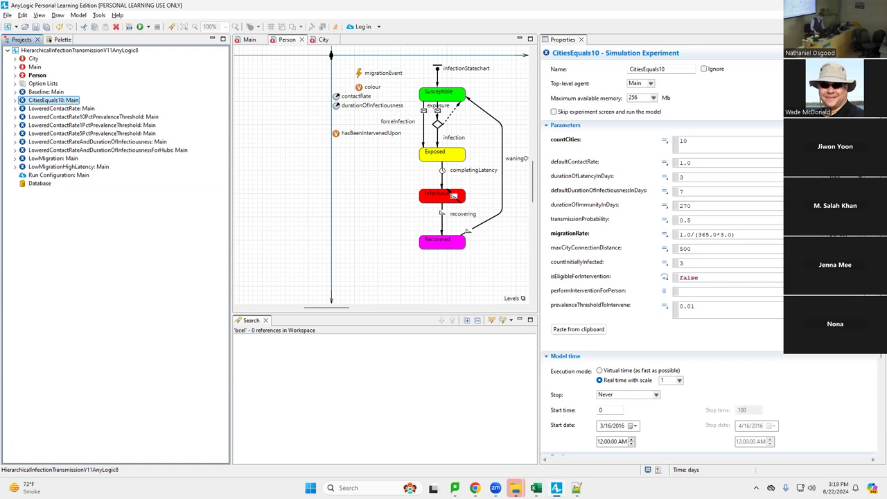
key("alt+Tab")
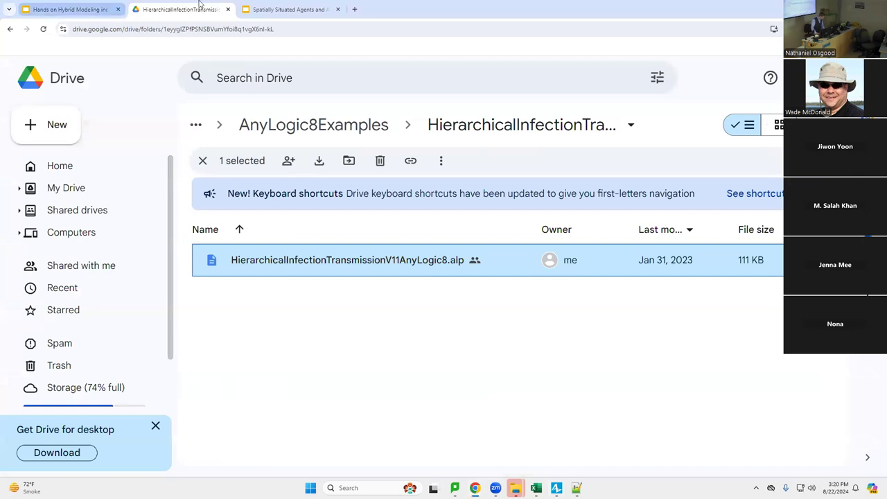
- Present the 'Spatially Situated Agents and Agent Mobility v2' deck as a full-screen slideshow
left_click(328, 5)
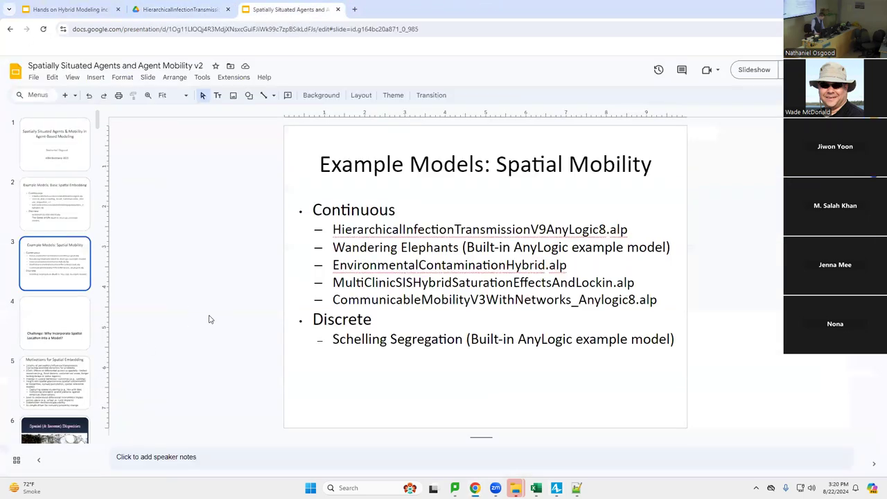
left_click(766, 74)
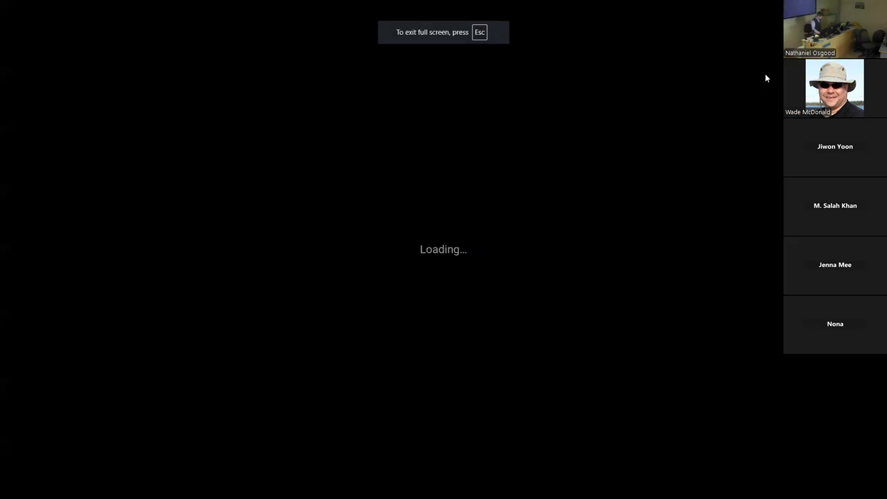